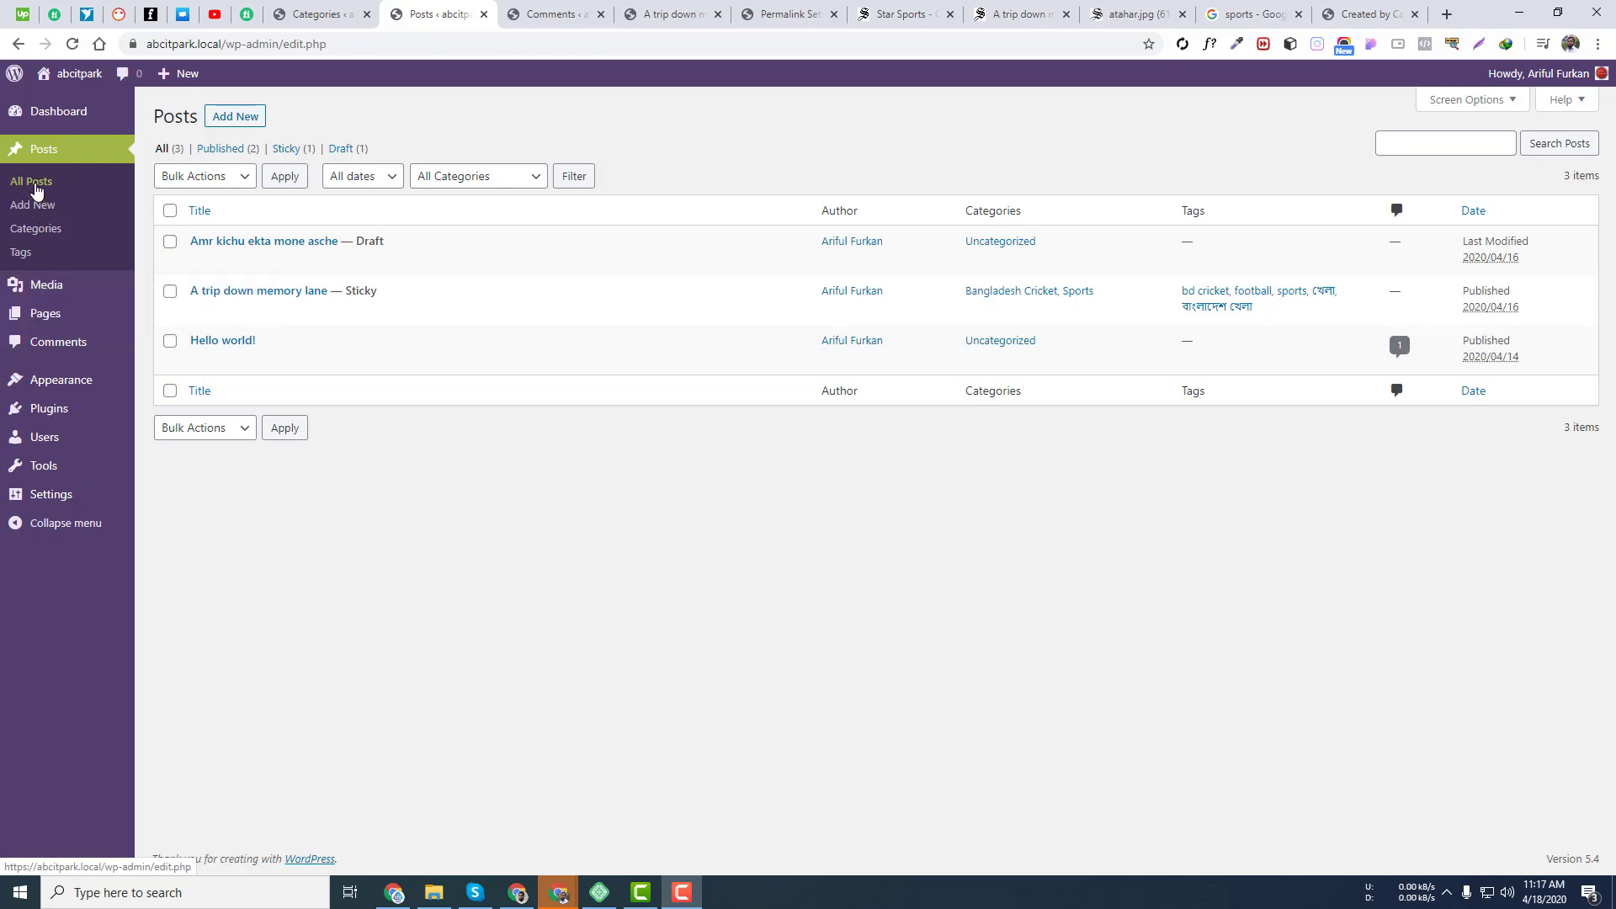
# Open the post "A trip down memory lane" for editing and place the text cursor in its title.
pyautogui.click(664, 7)
pyautogui.scroll(10, 542, 317)
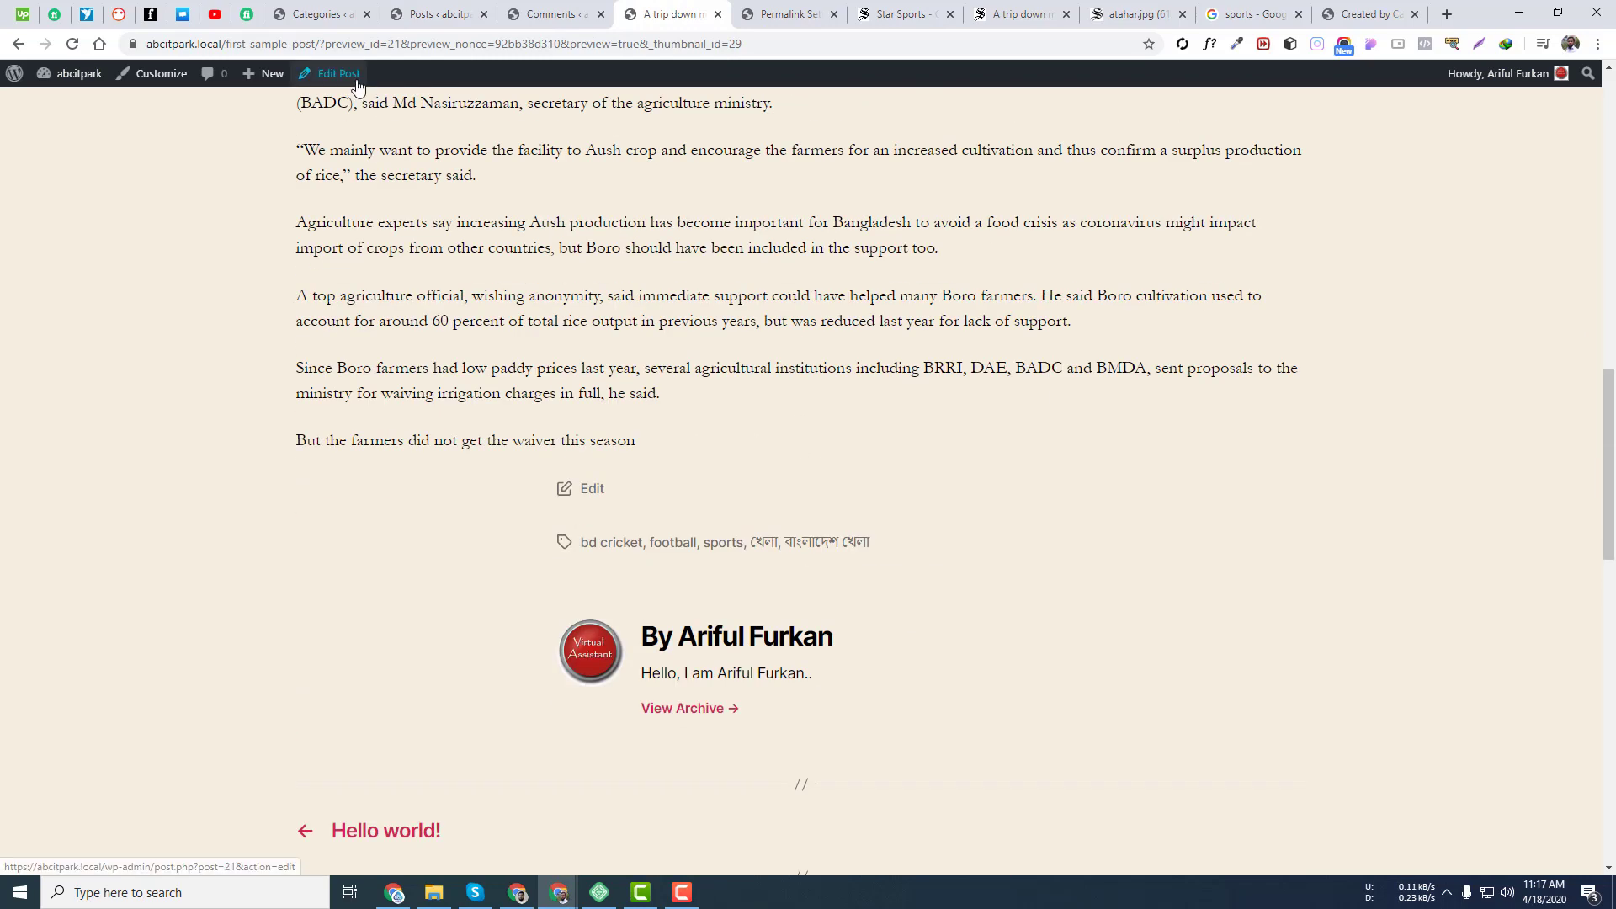
pyautogui.click(356, 81)
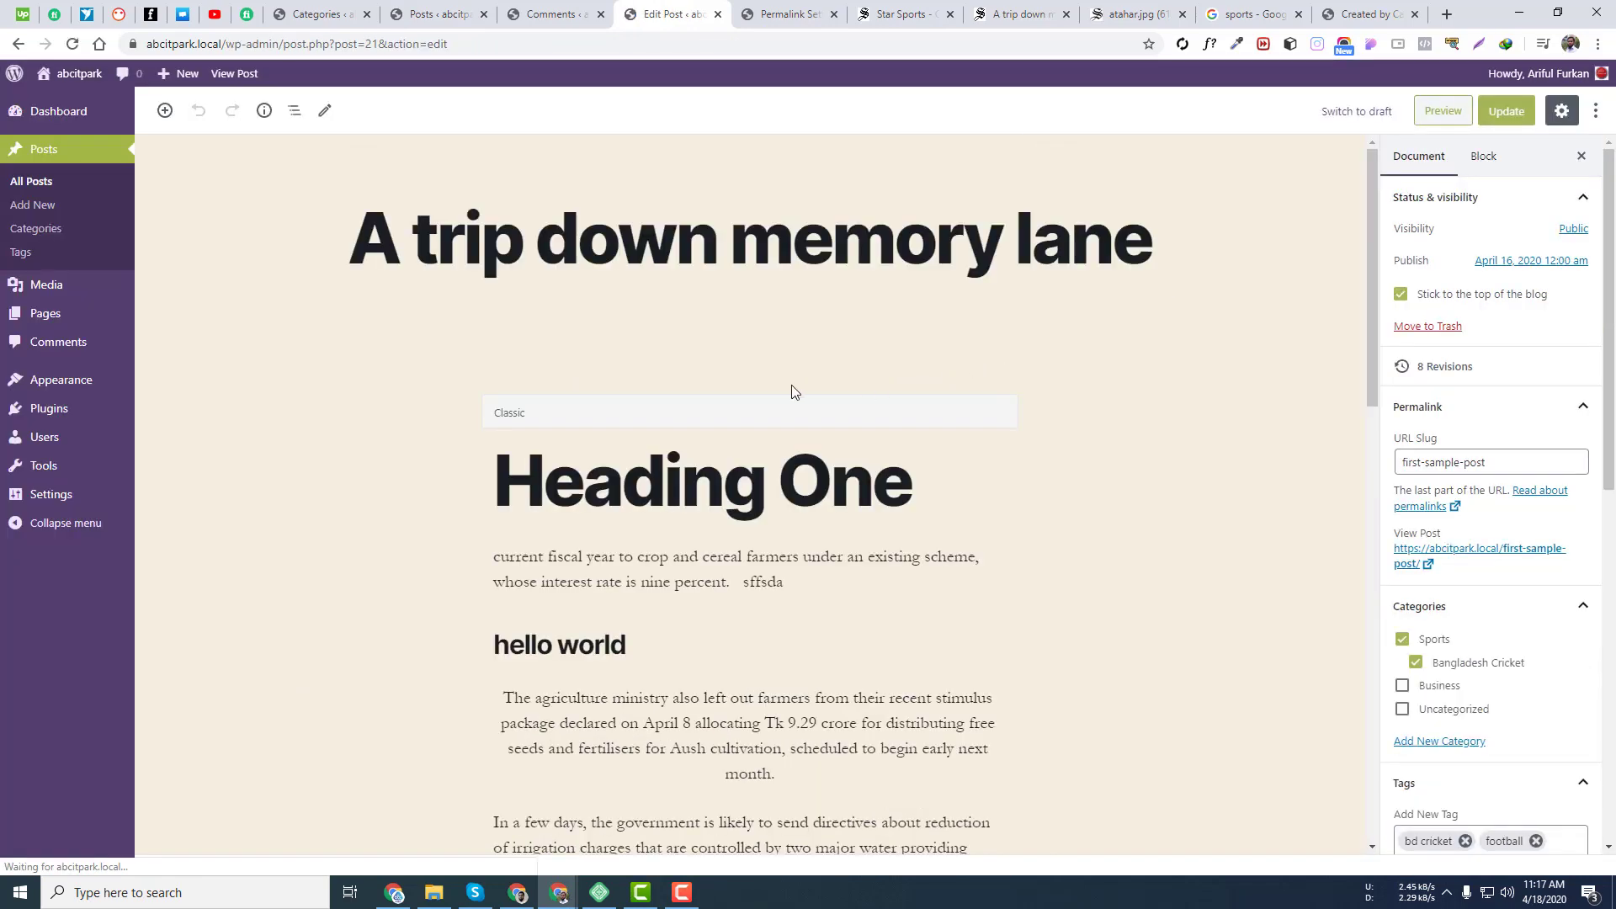
pyautogui.click(526, 278)
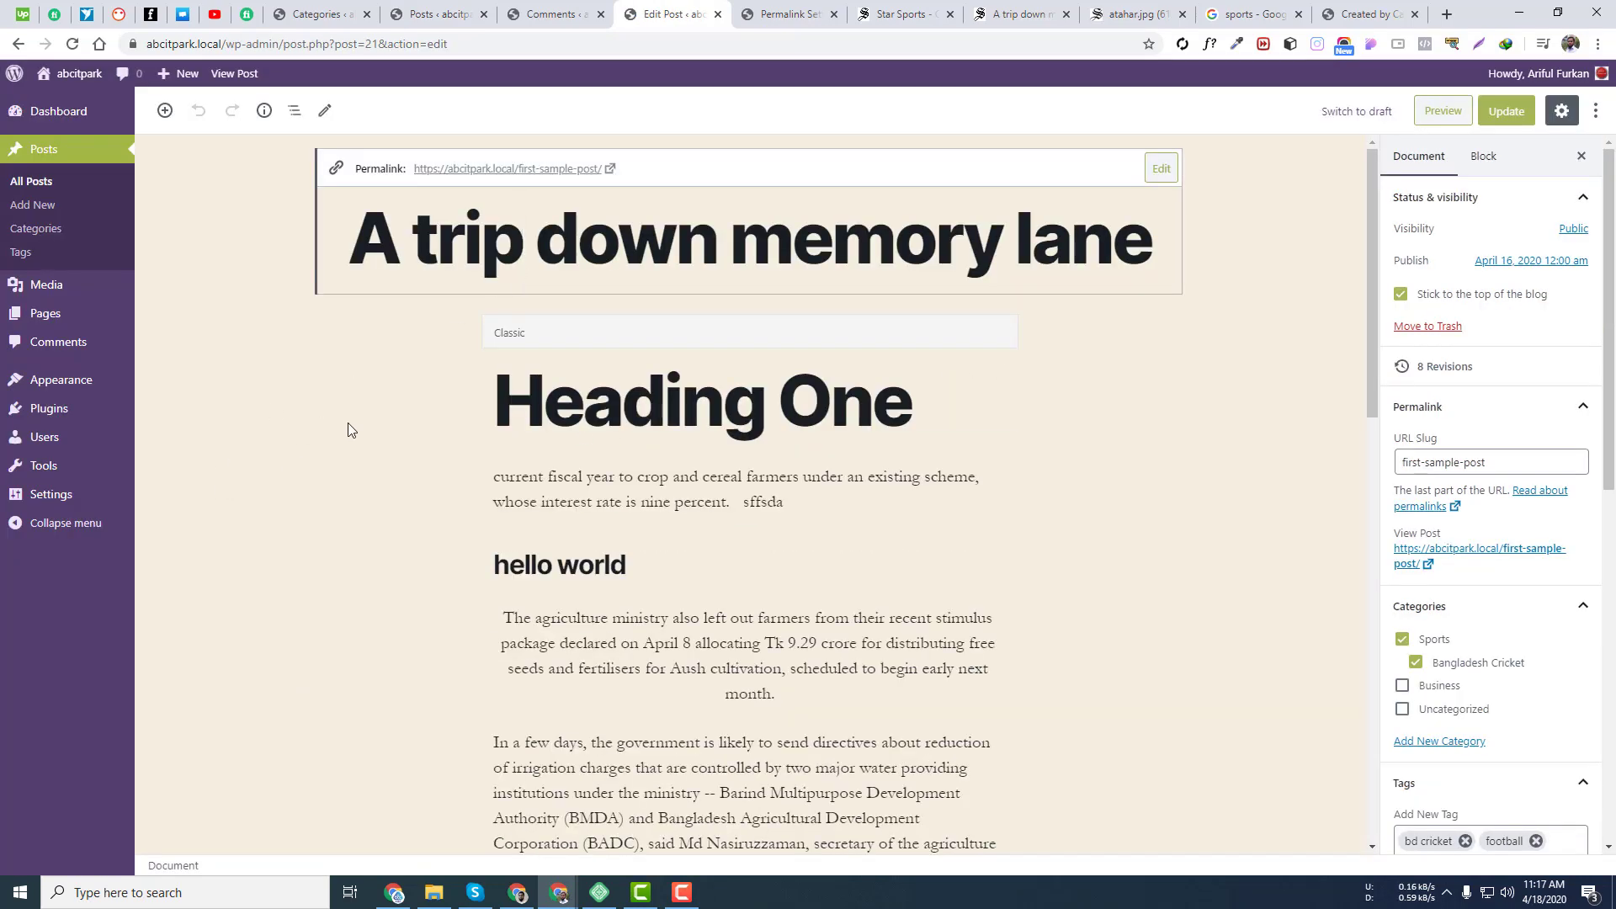
pyautogui.click(400, 431)
pyautogui.click(520, 341)
pyautogui.click(534, 240)
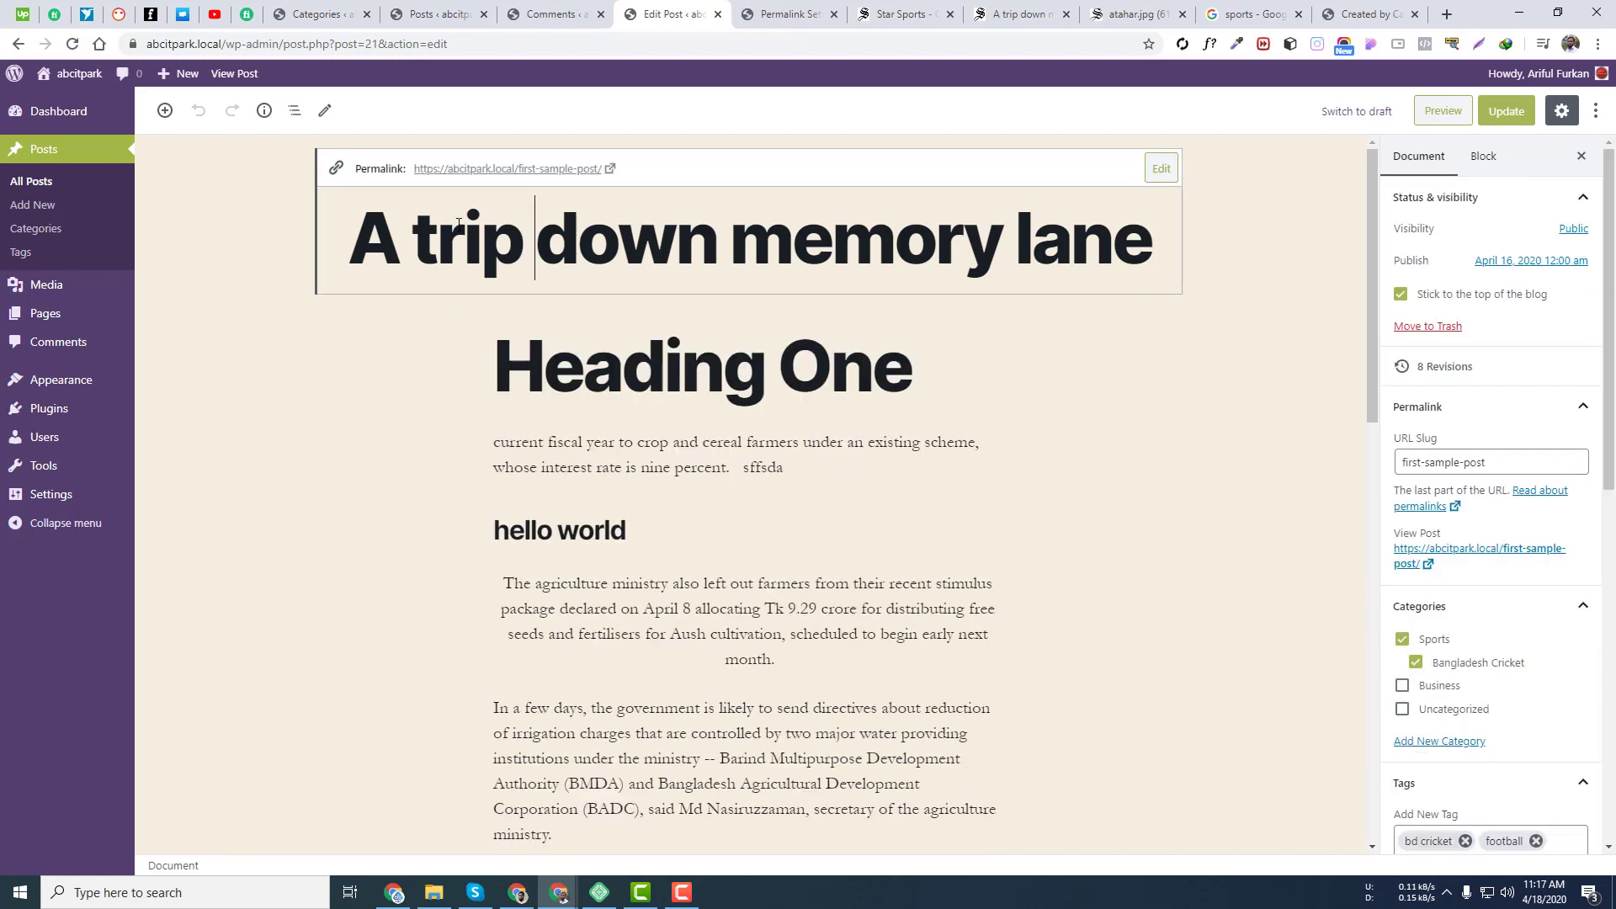
# Examine the block library's Common Blocks, Formatting, Layout Elements and Widgets categories, and return to the post title.
pyautogui.click(166, 117)
pyautogui.scroll(-3, 320, 345)
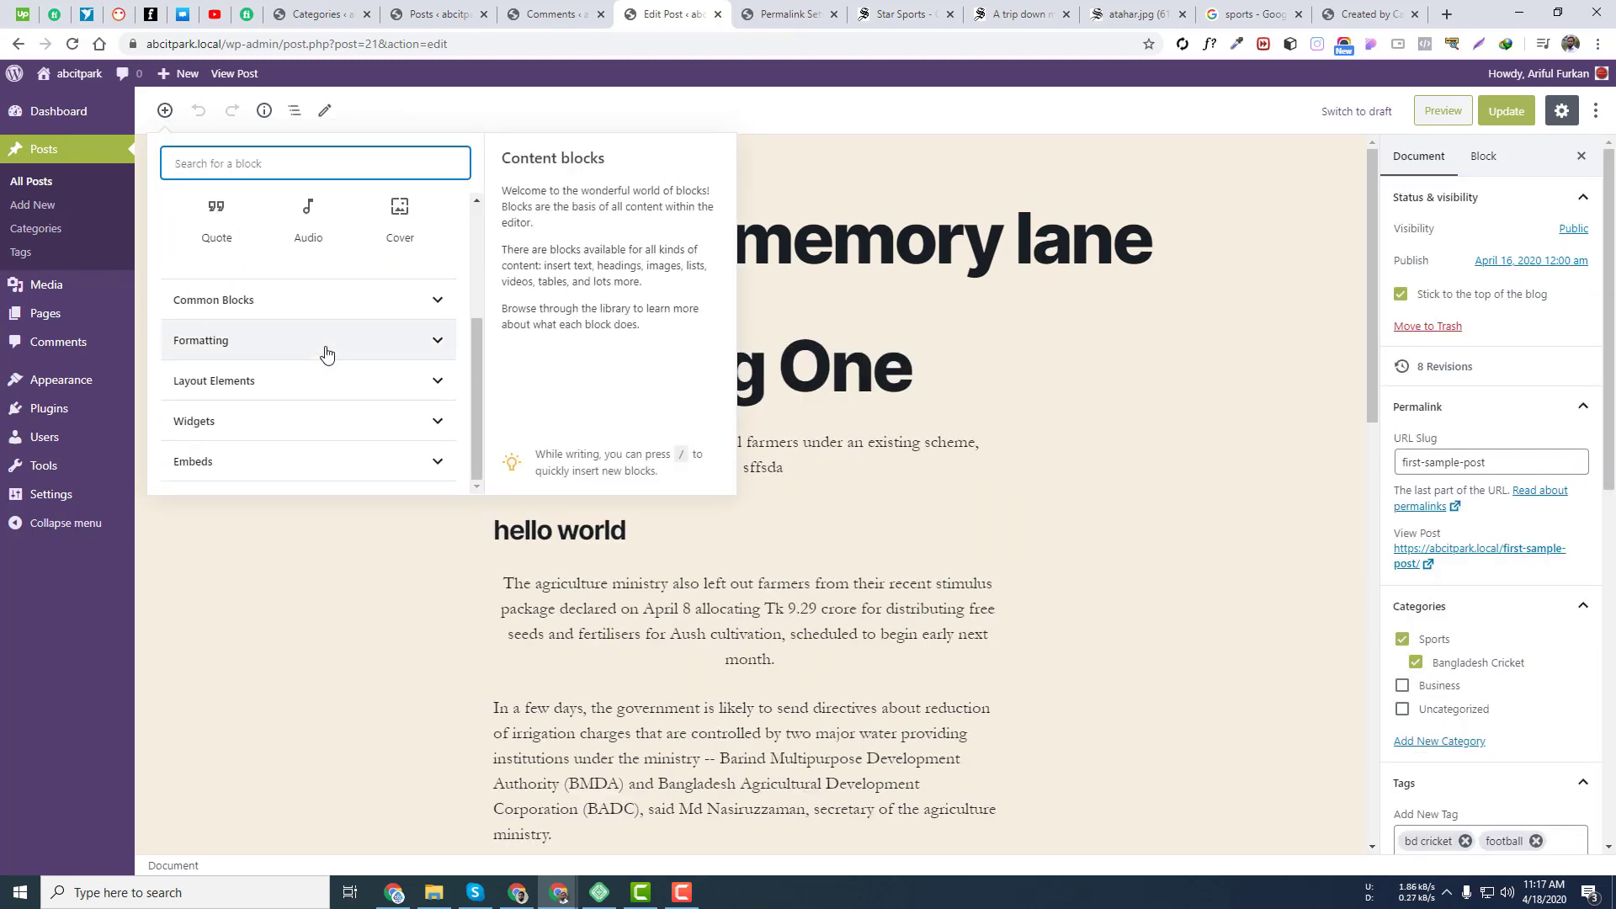
pyautogui.click(327, 300)
pyautogui.scroll(-5, 330, 370)
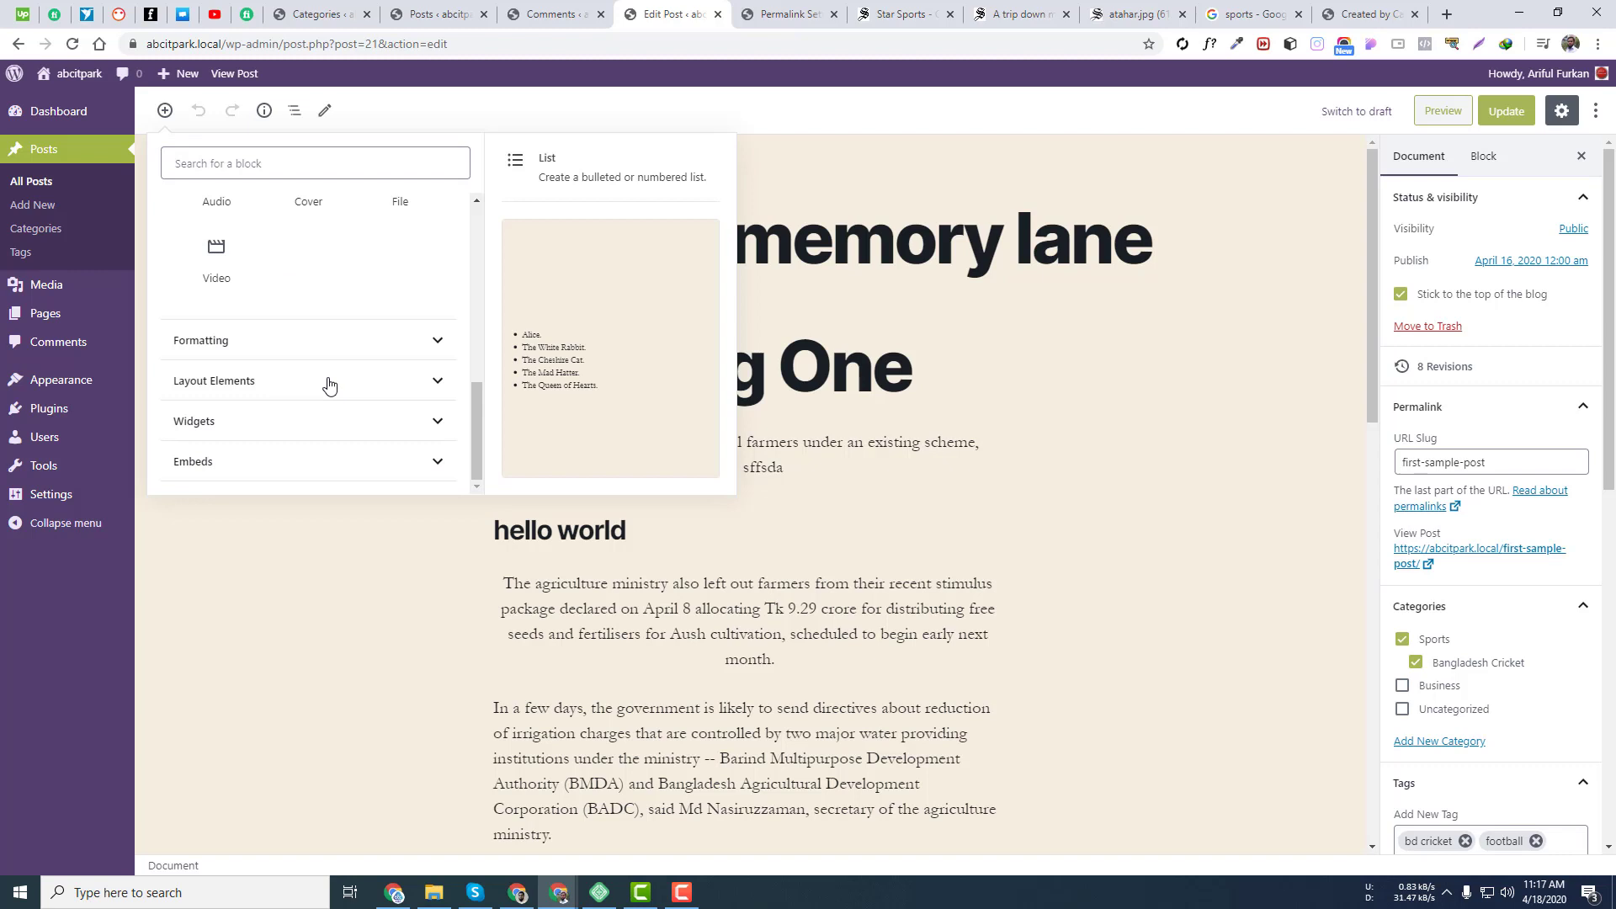
pyautogui.click(217, 342)
pyautogui.scroll(-2, 307, 362)
pyautogui.click(288, 373)
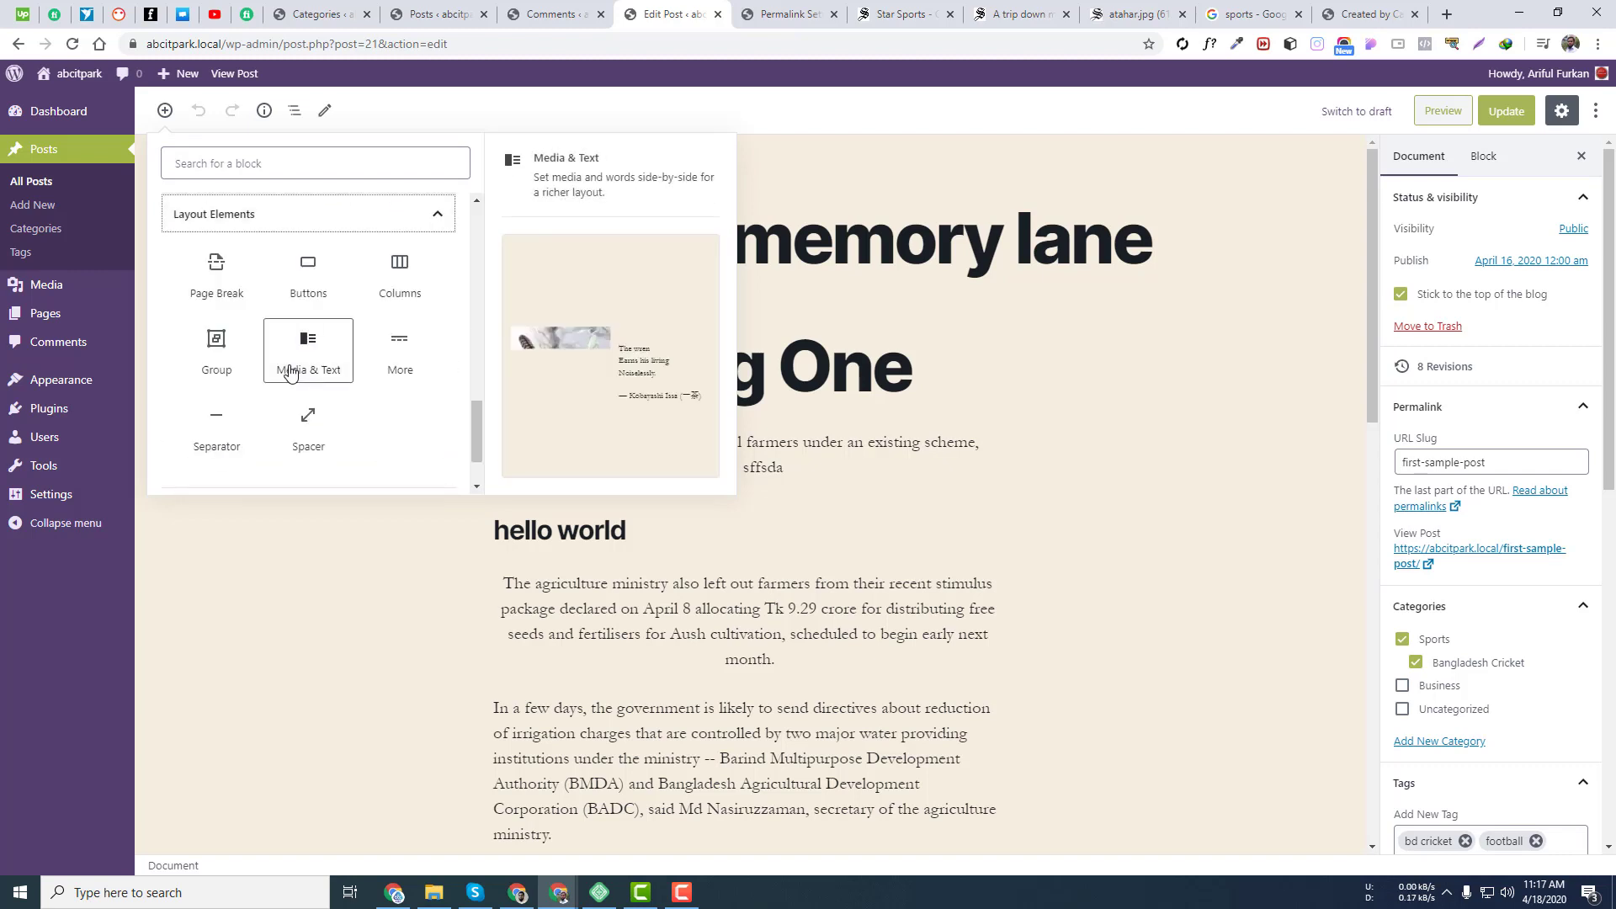
pyautogui.scroll(-2, 290, 352)
pyautogui.click(280, 425)
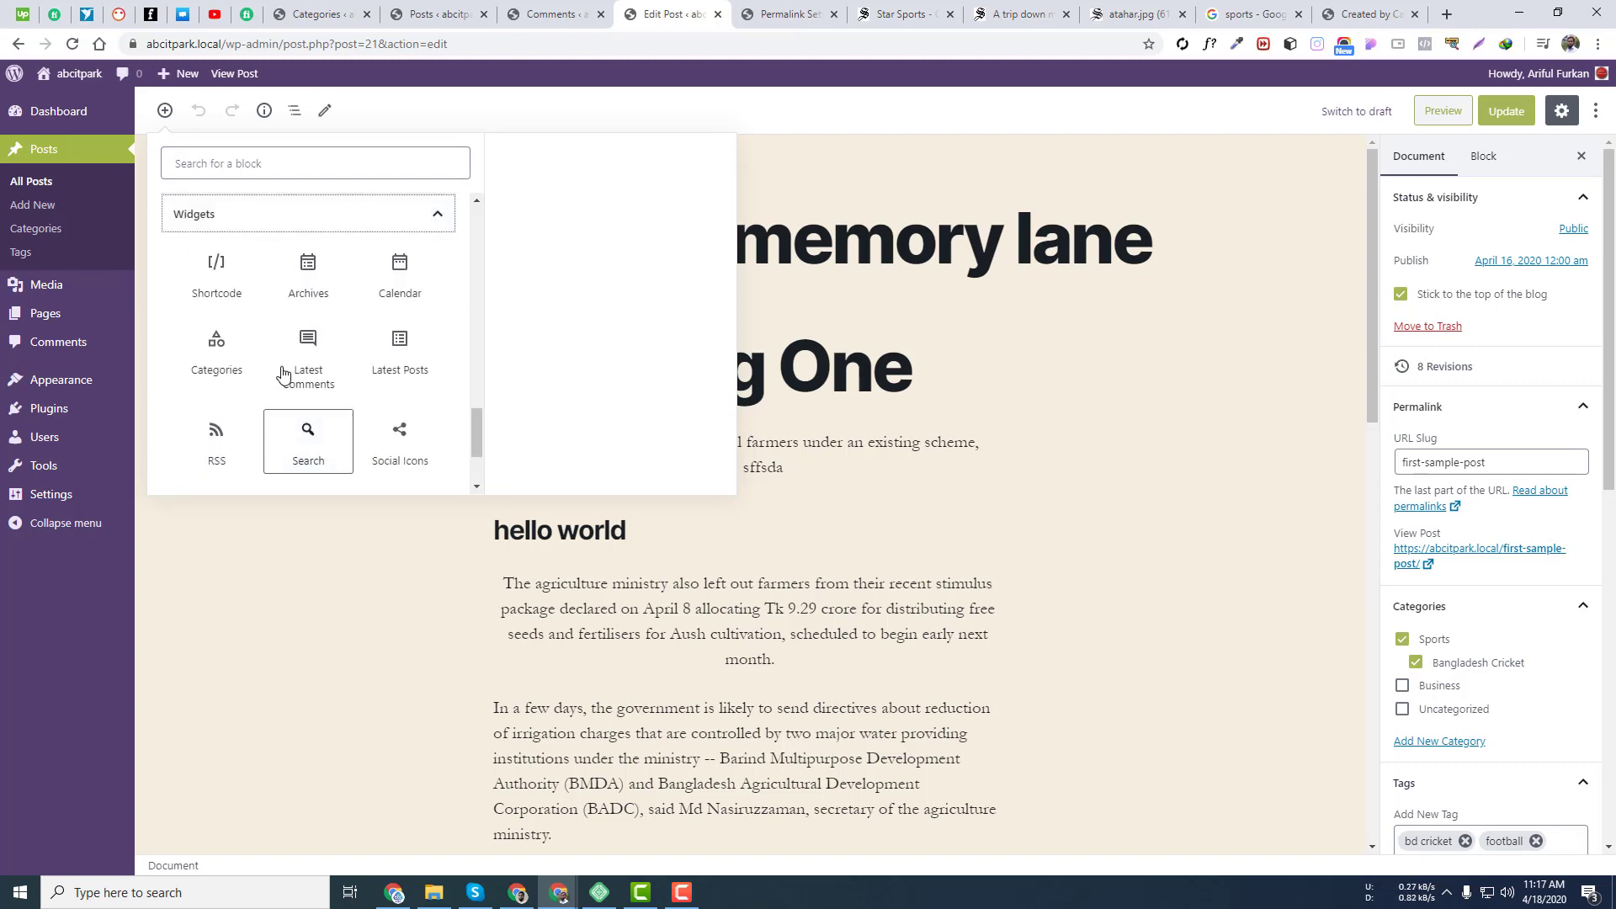
pyautogui.scroll(-2, 303, 396)
pyautogui.scroll(6, 274, 368)
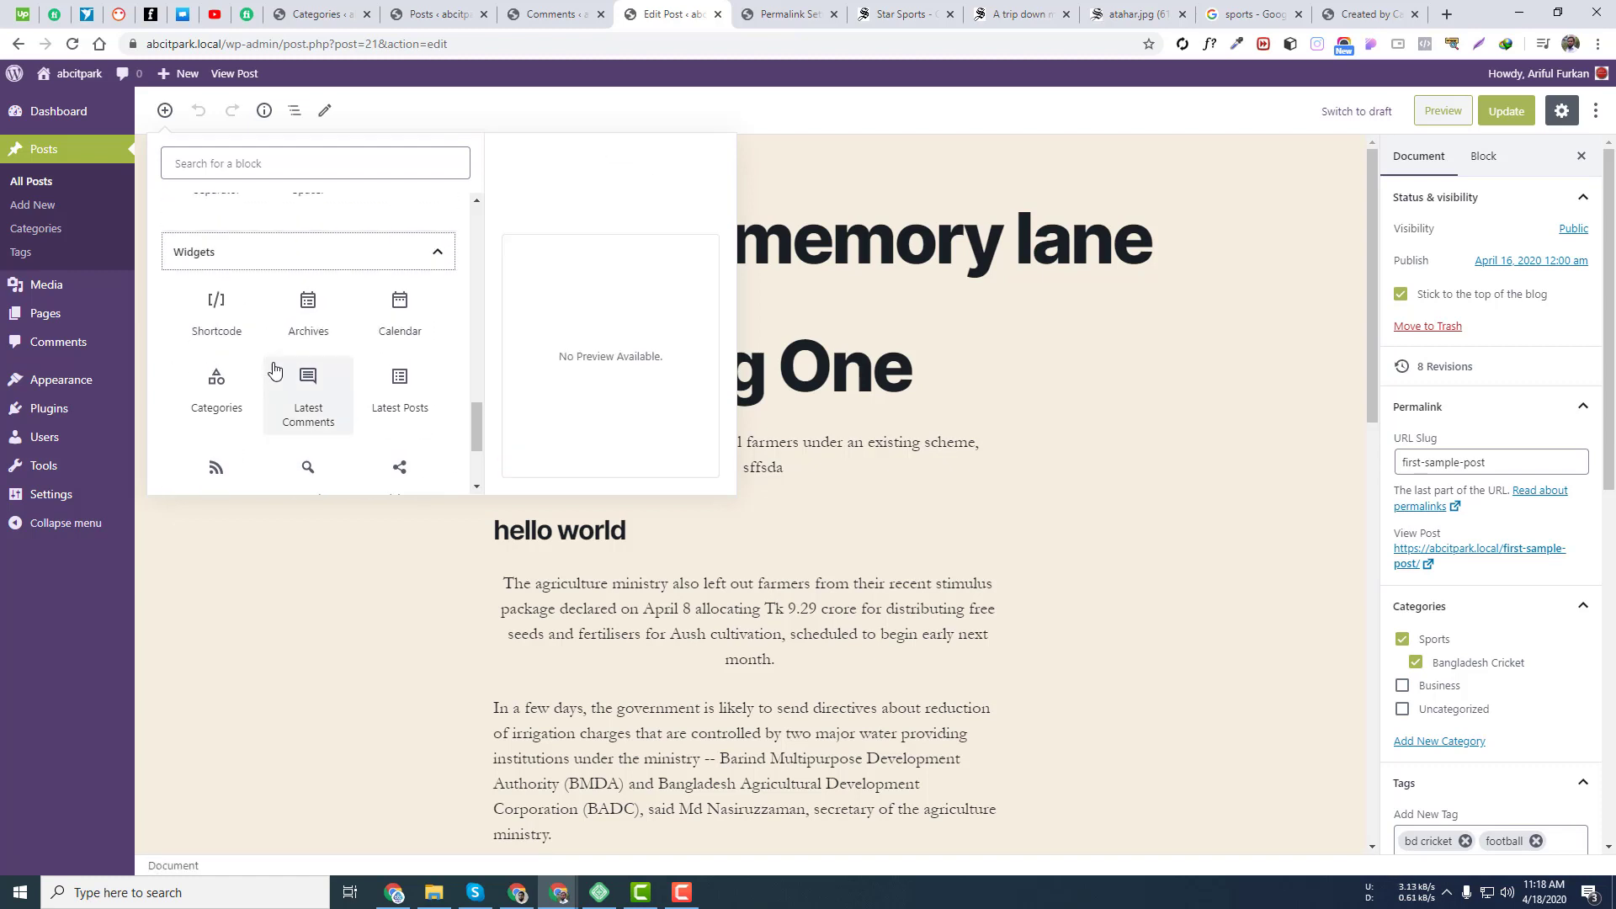
pyautogui.scroll(5, 294, 346)
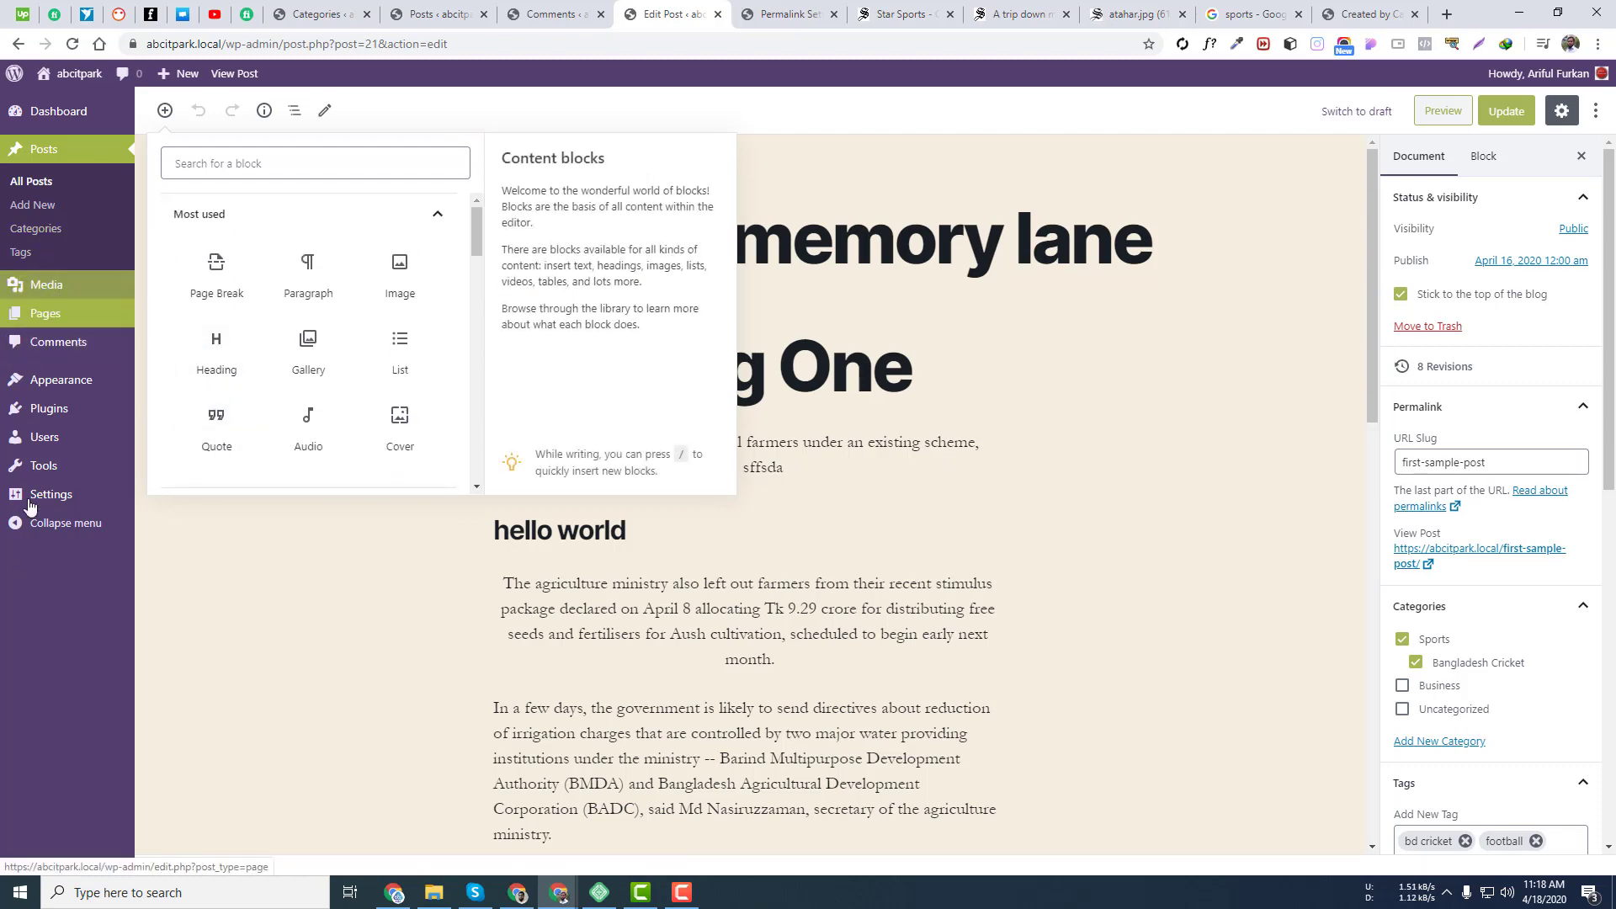
pyautogui.click(895, 245)
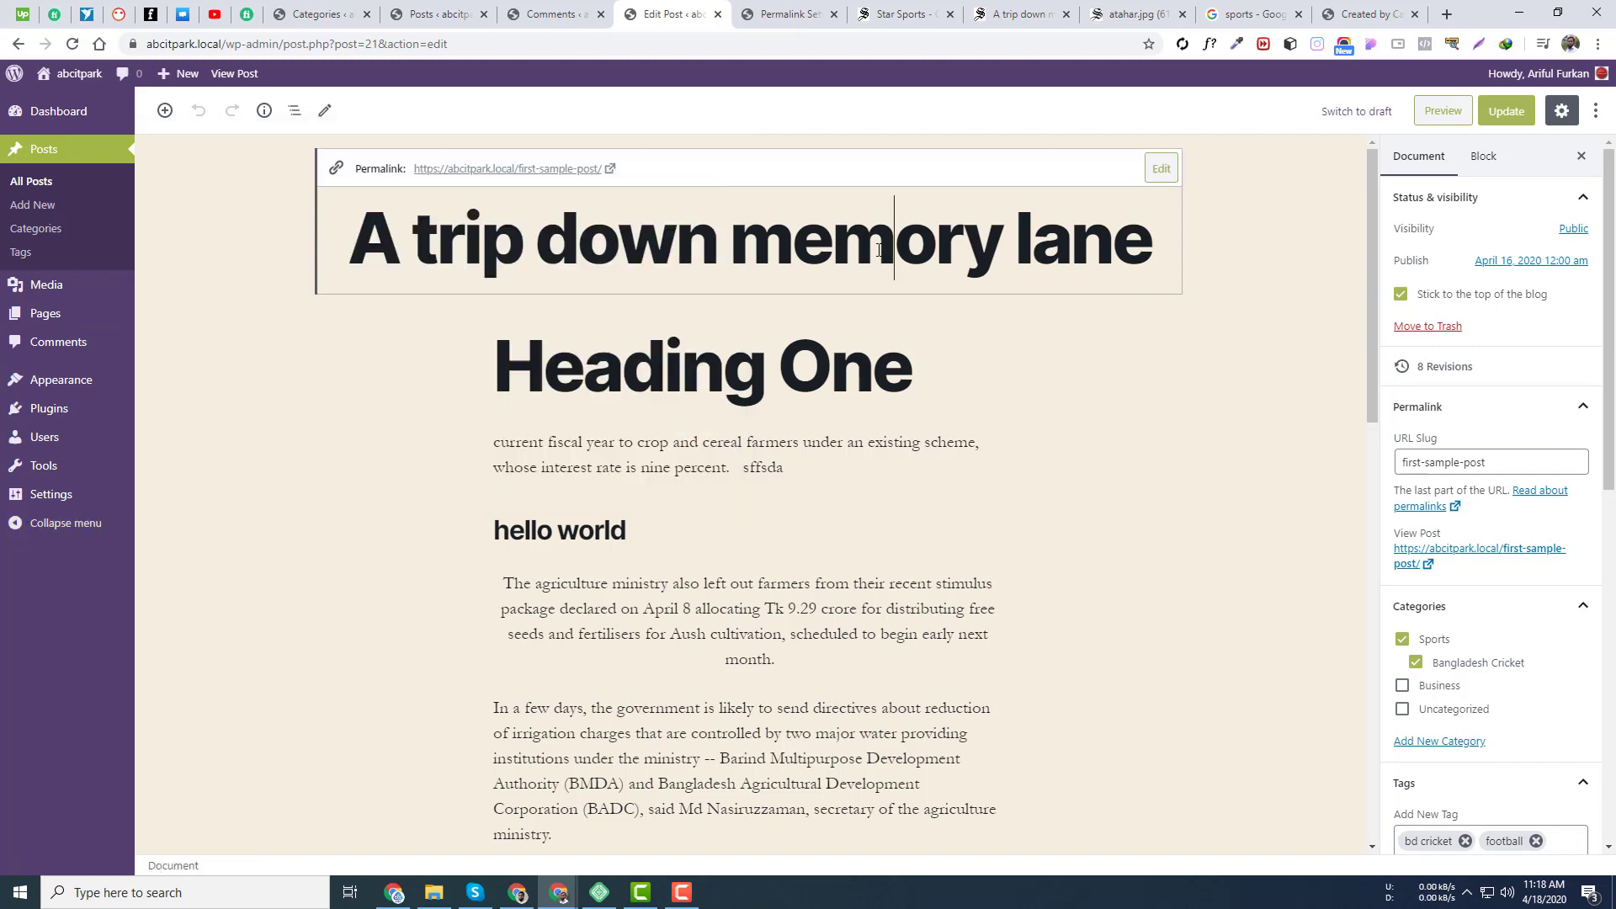
# Look over the most used blocks in the block library and close it.
pyautogui.click(165, 111)
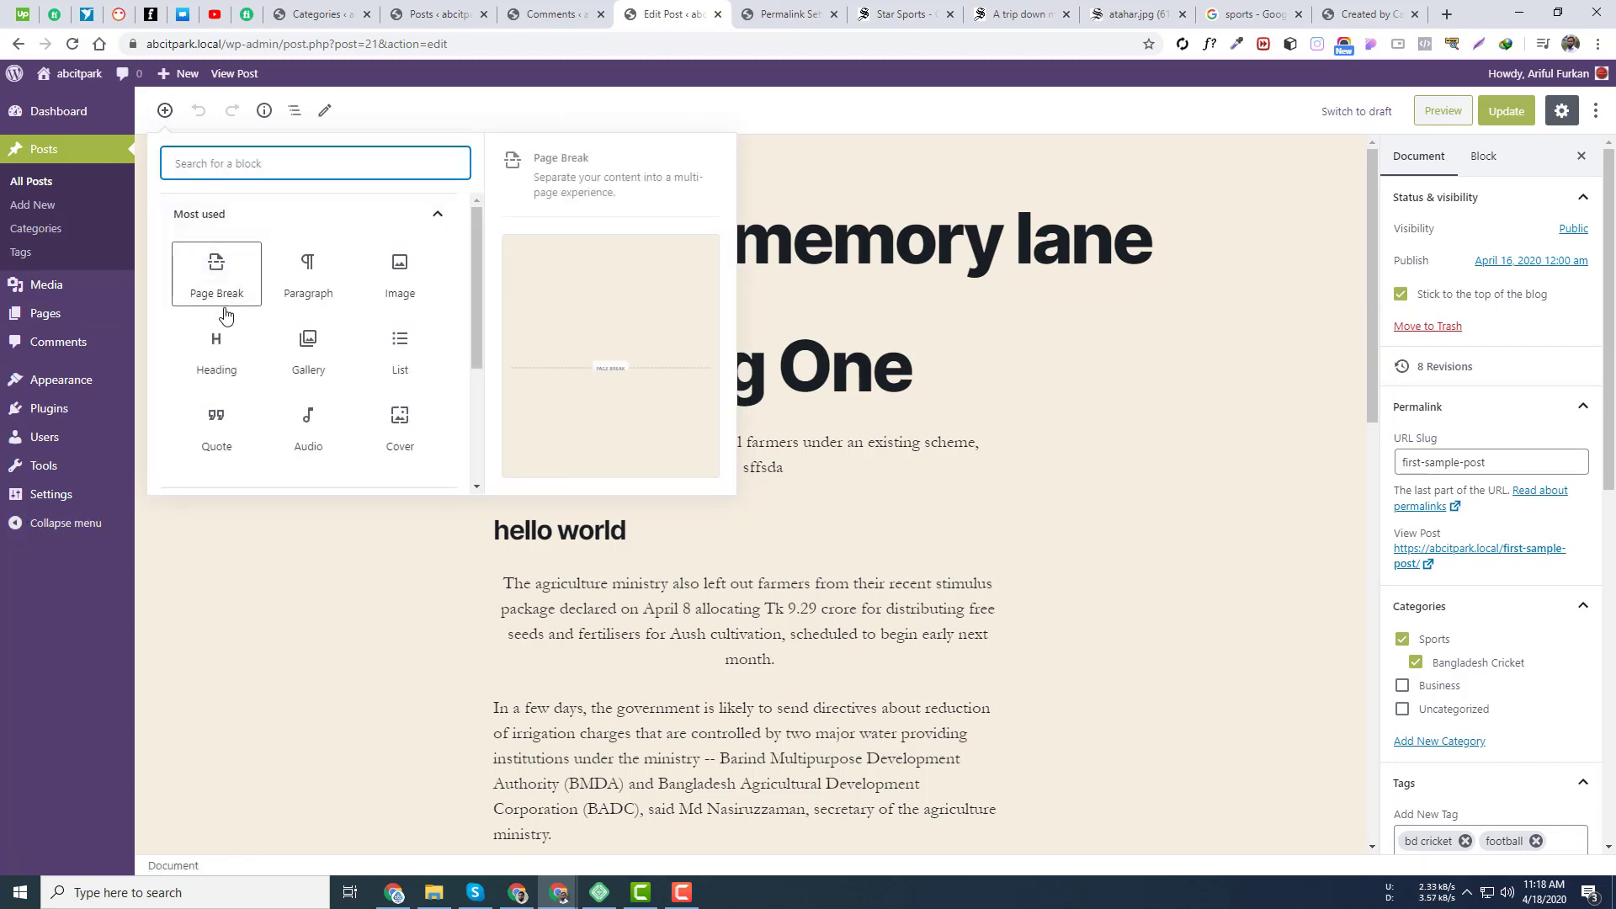
pyautogui.scroll(-2, 303, 378)
pyautogui.scroll(-1, 303, 379)
pyautogui.scroll(3, 307, 349)
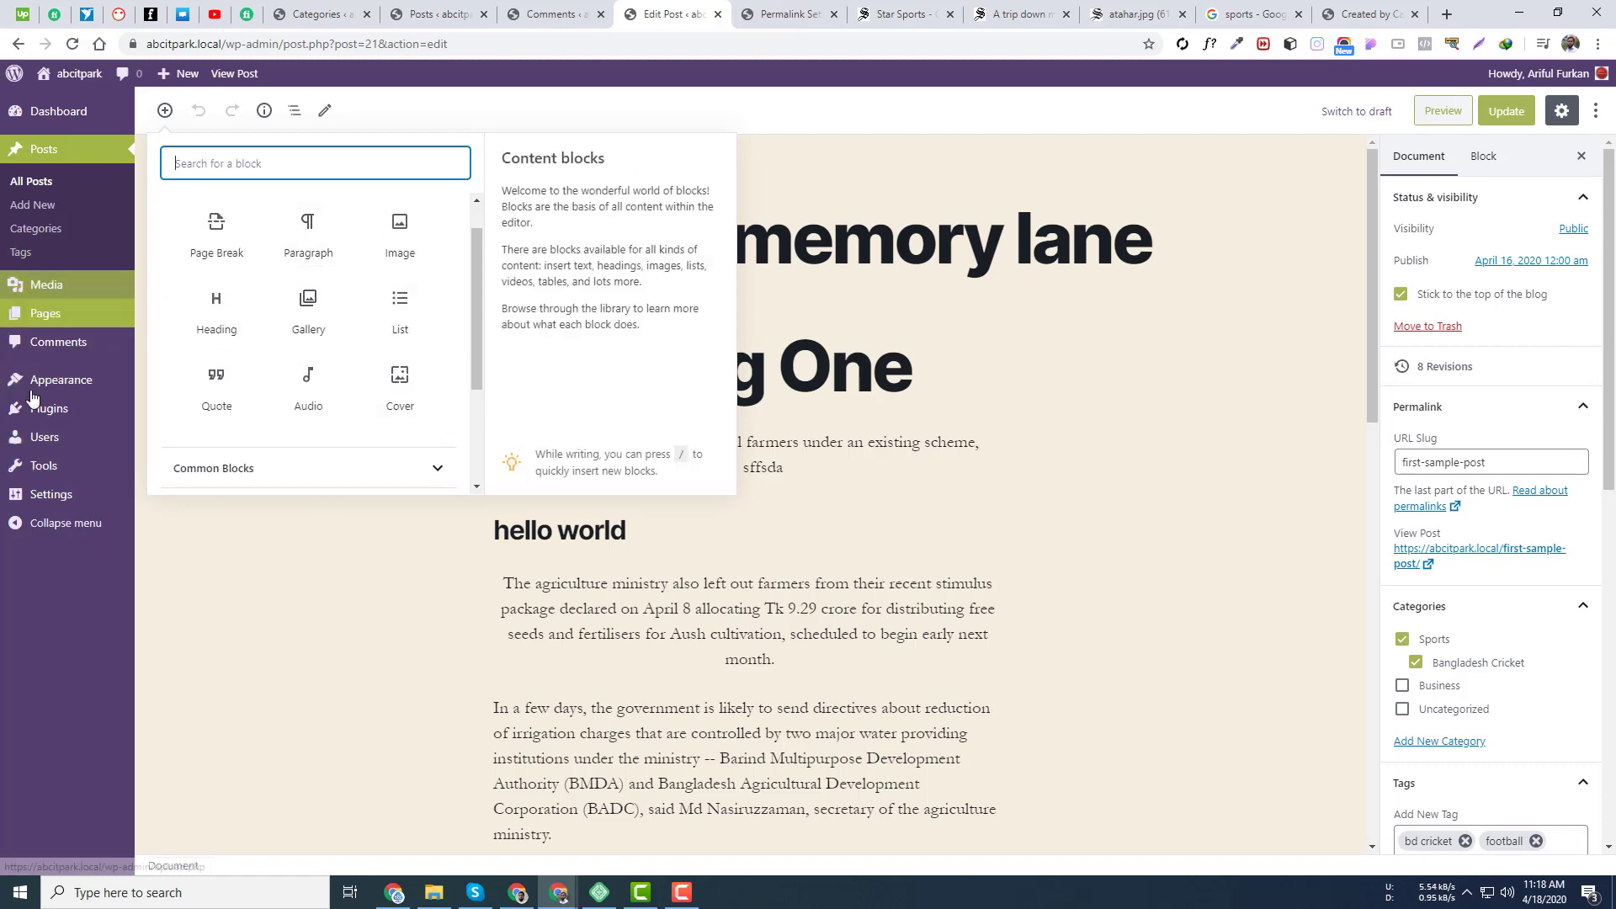
pyautogui.click(1005, 238)
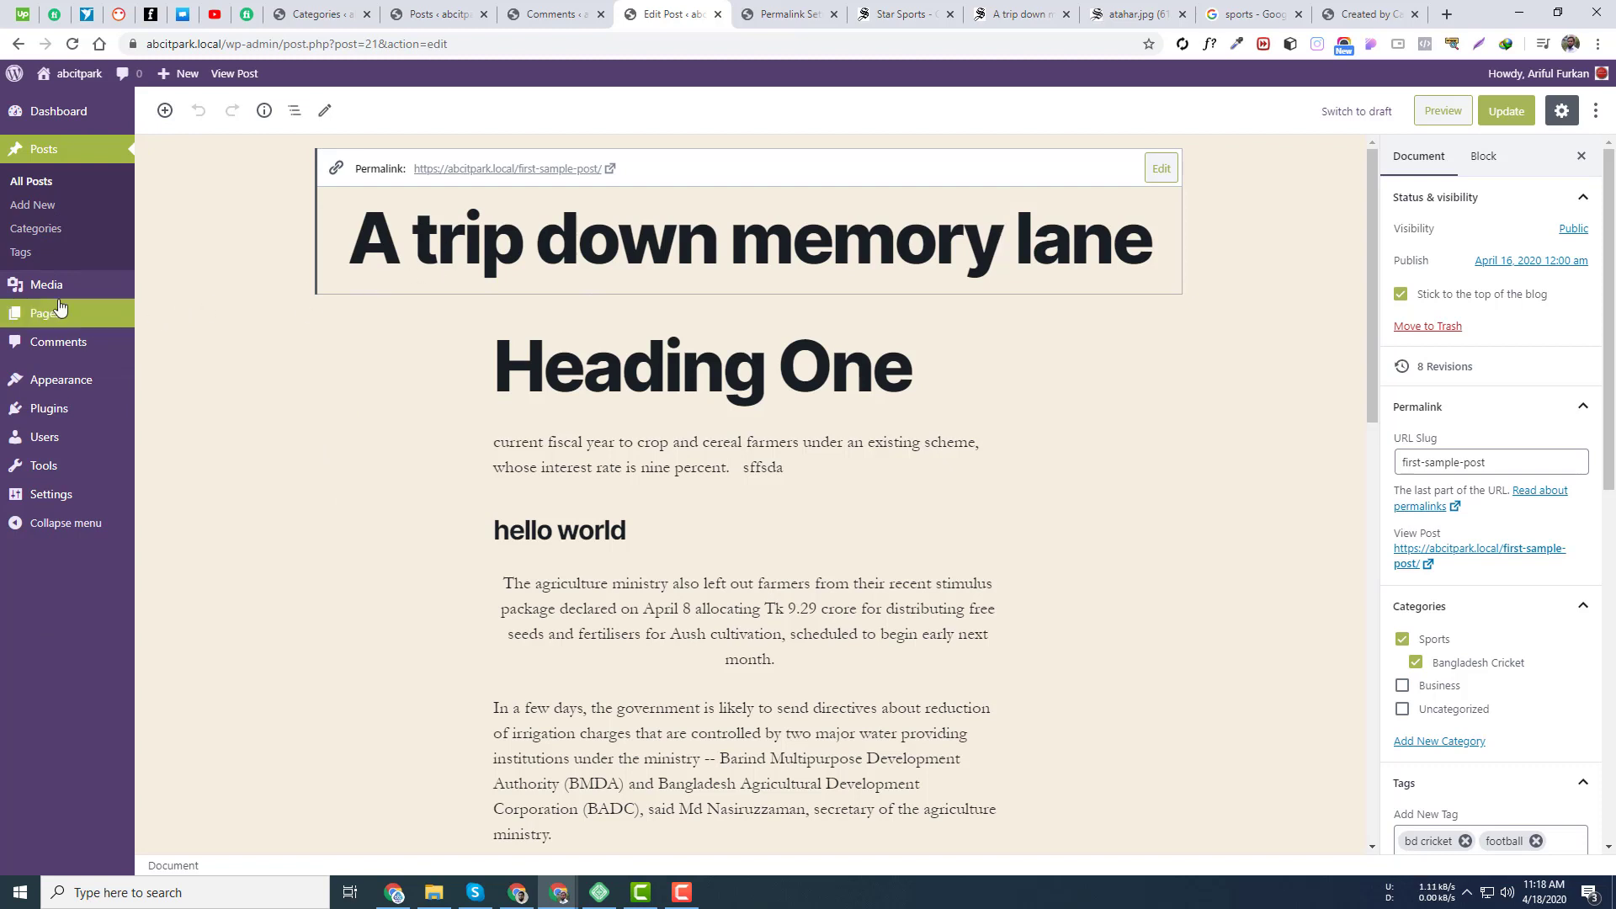
# Leave the post editor and show the site's Media Library.
pyautogui.moveTo(63, 295)
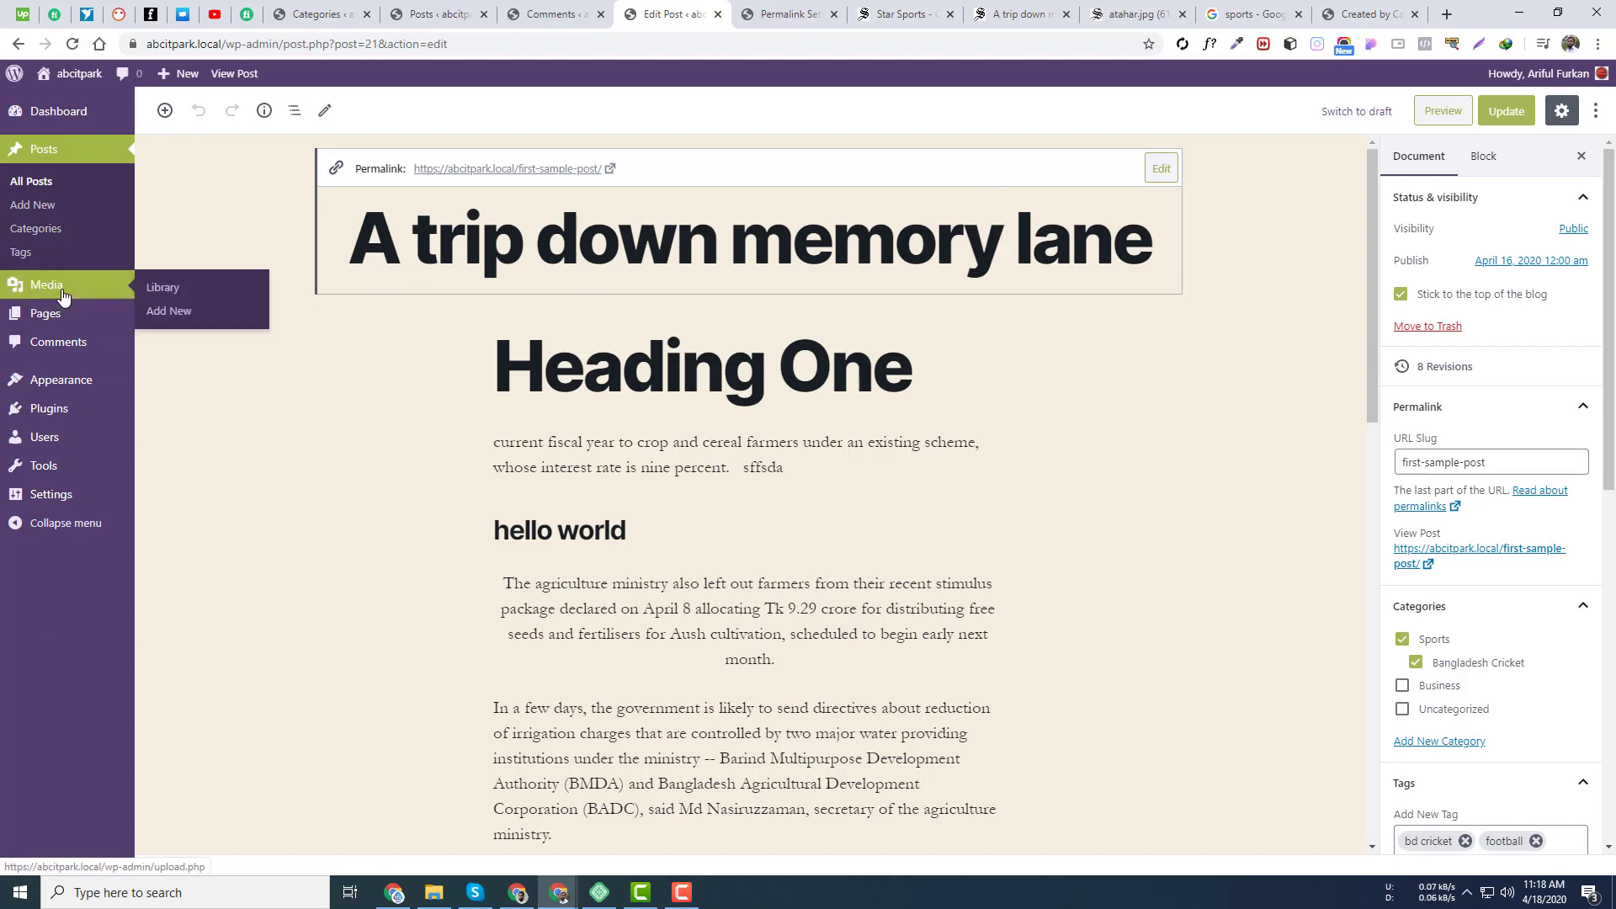
pyautogui.click(63, 294)
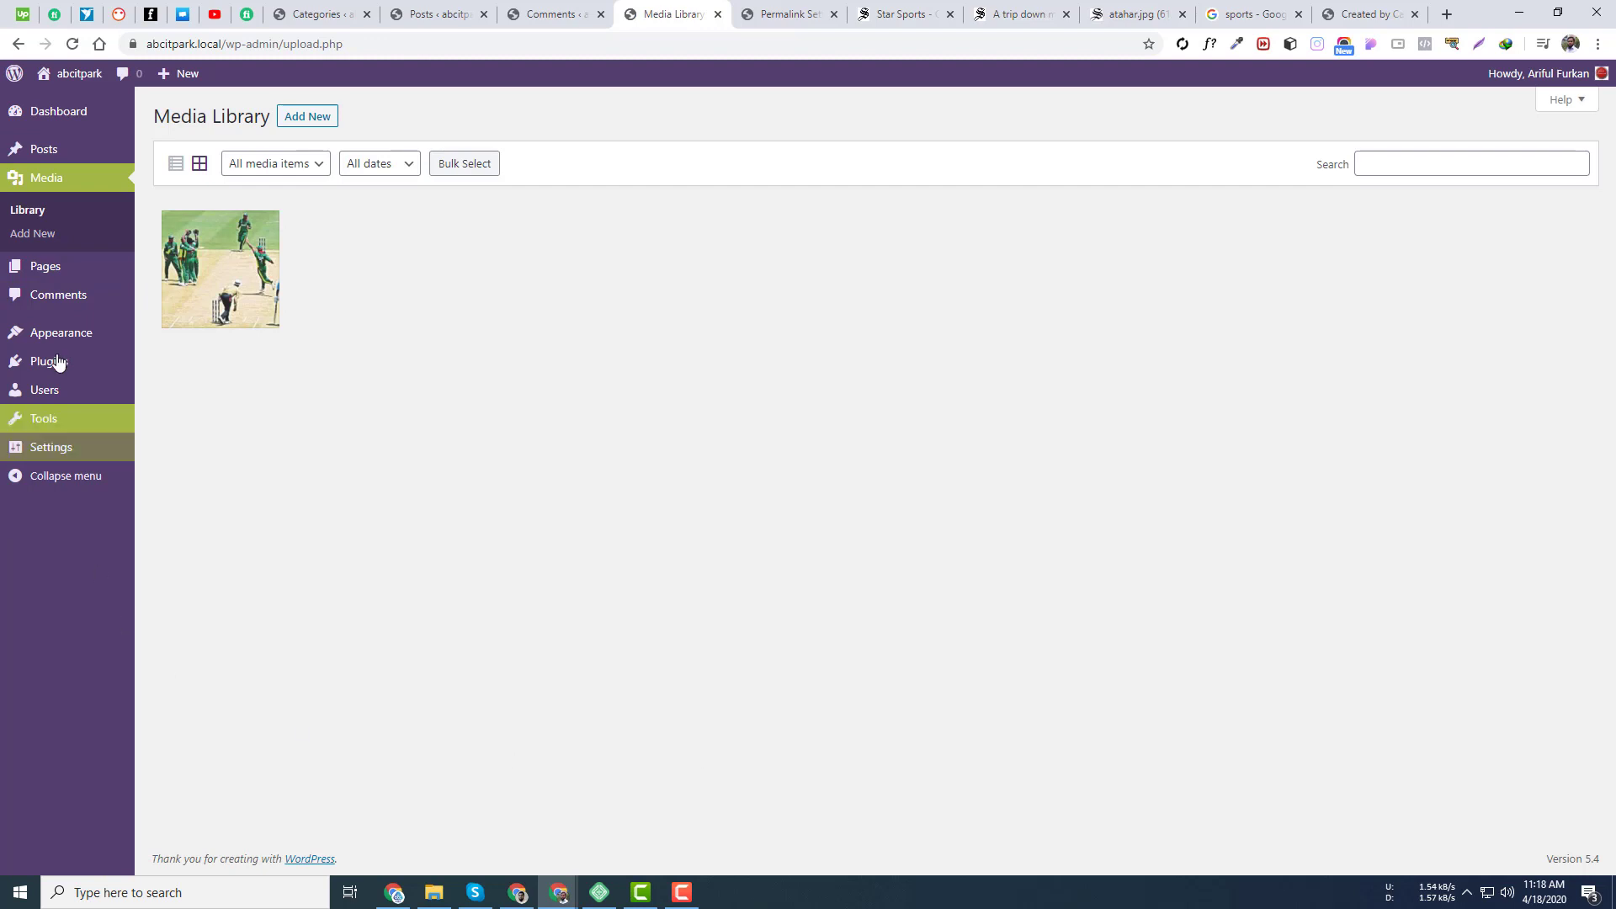
pyautogui.click(28, 210)
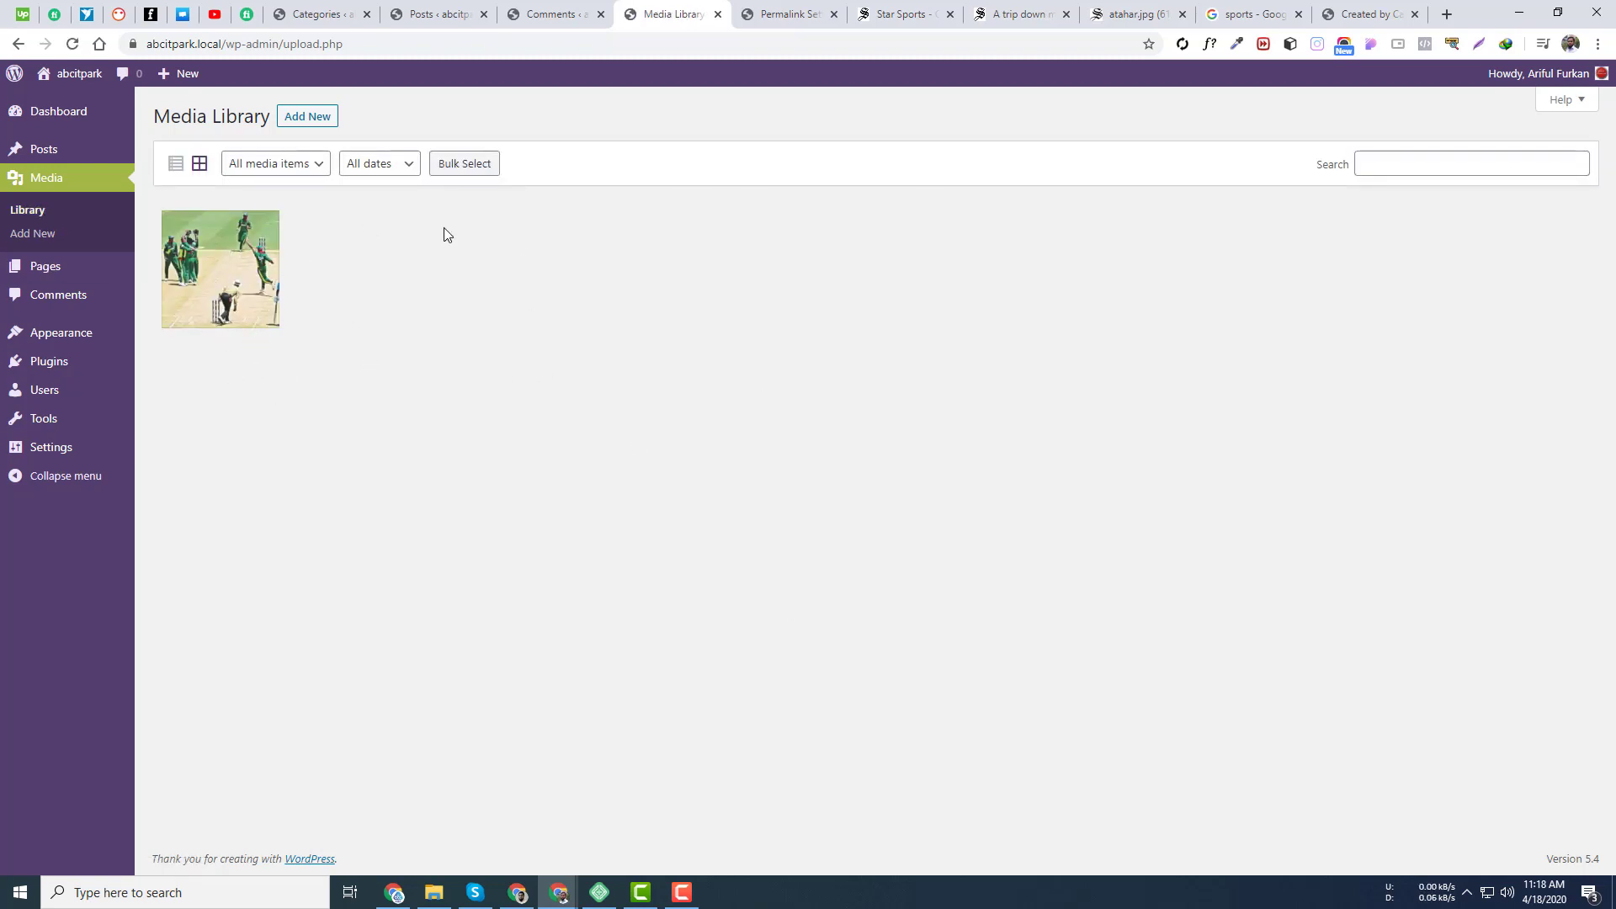
# Upload Screenshot_1.png from the Desktop as new media using the file selection dialog.
pyautogui.click(48, 237)
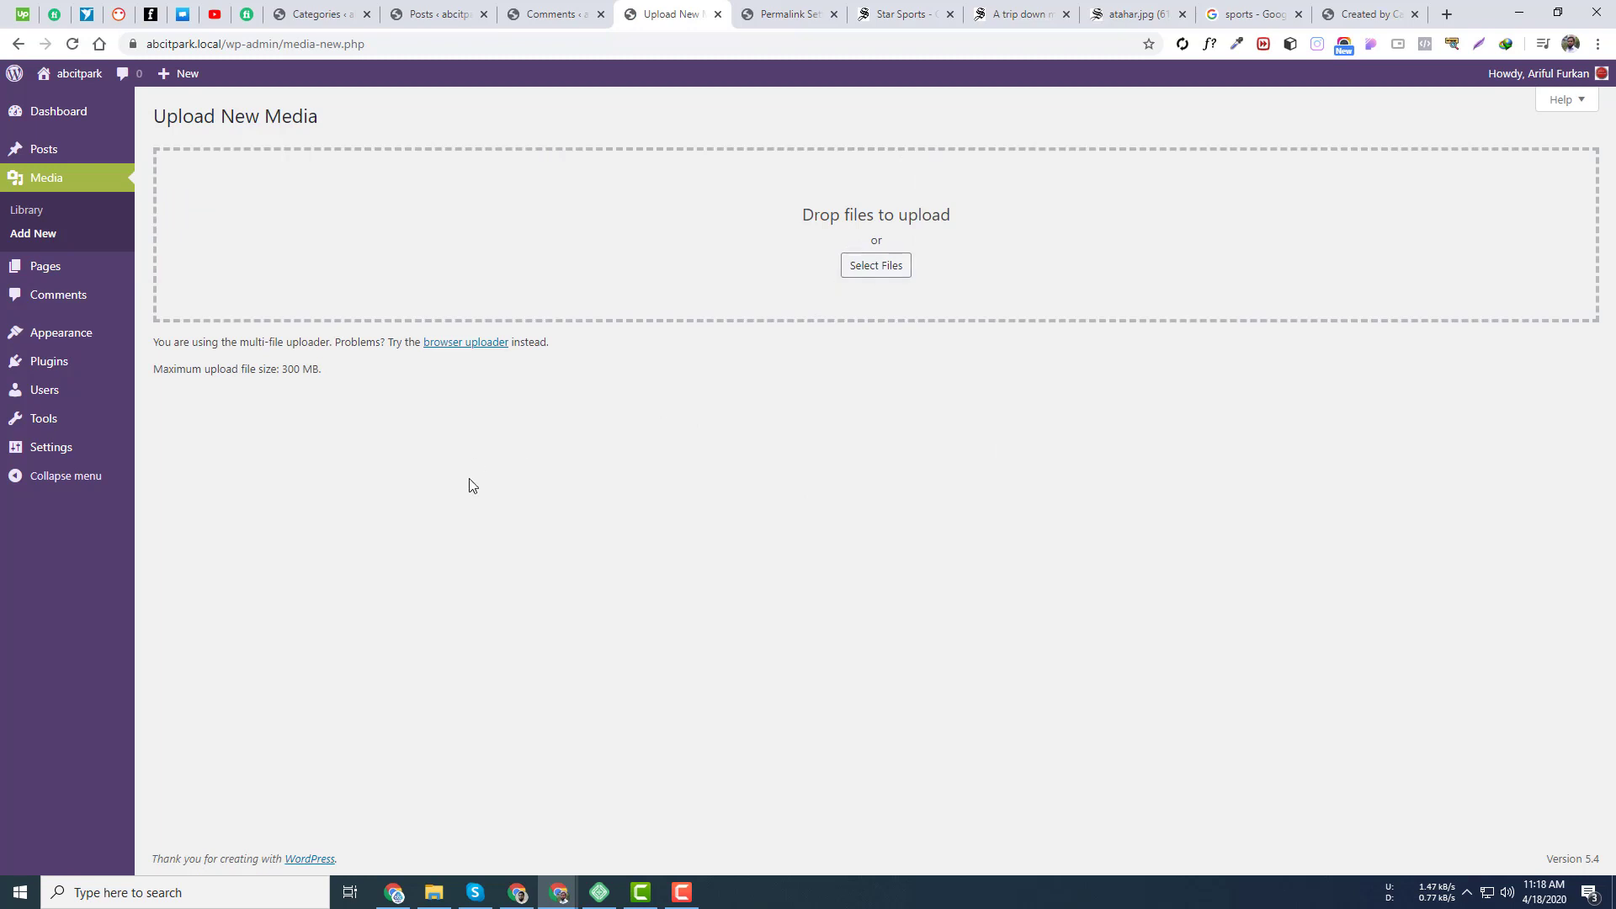
pyautogui.click(859, 266)
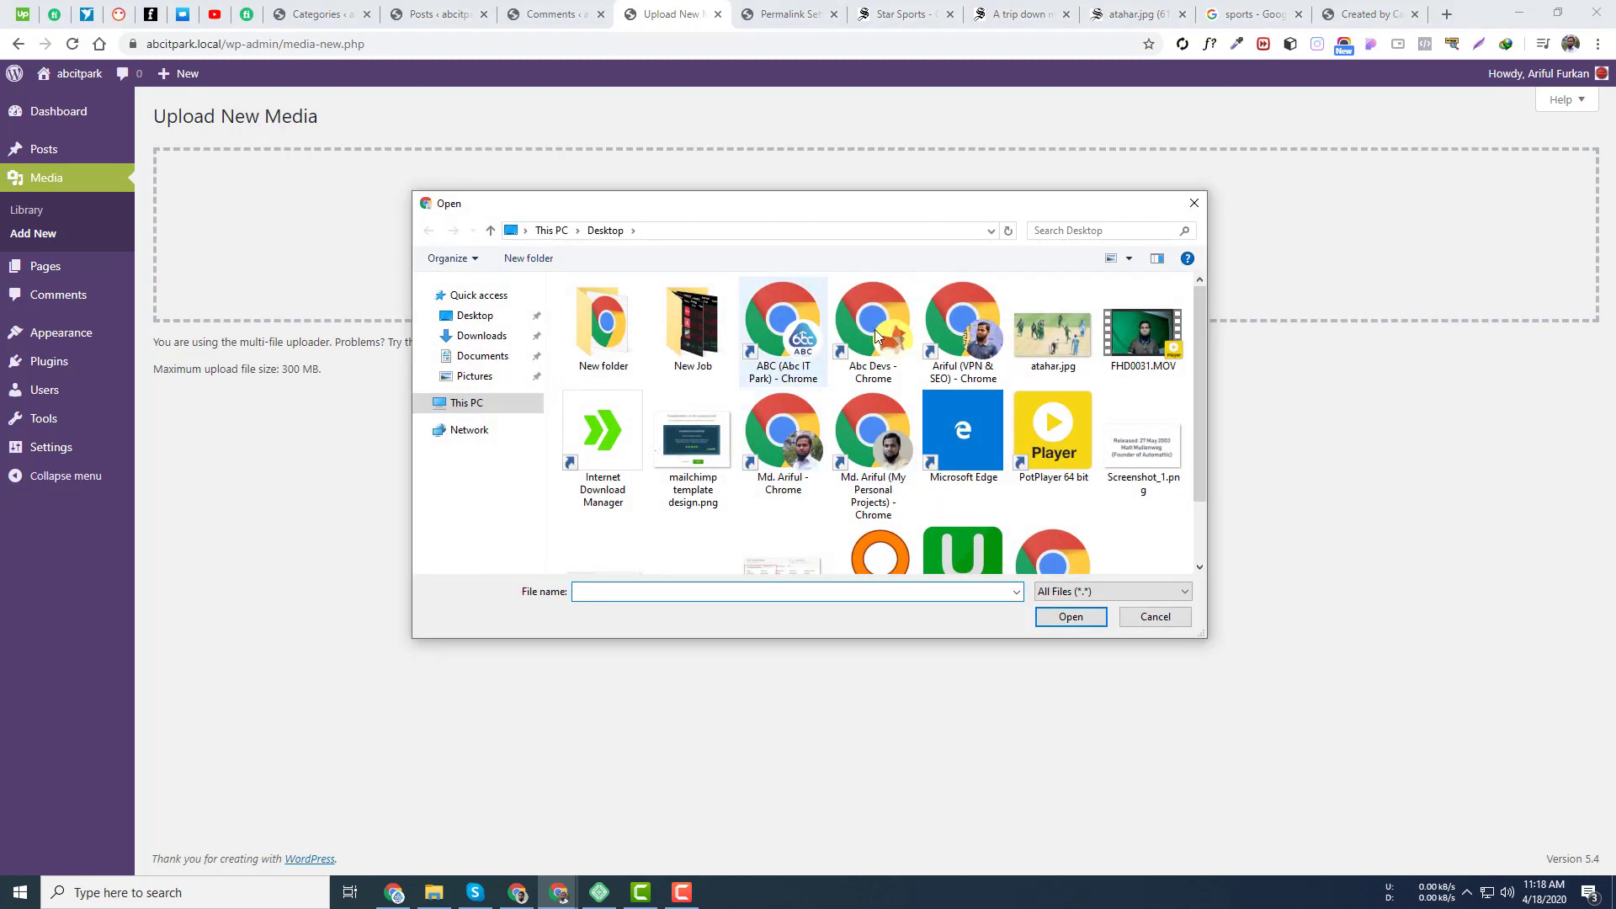
pyautogui.scroll(-1, 834, 529)
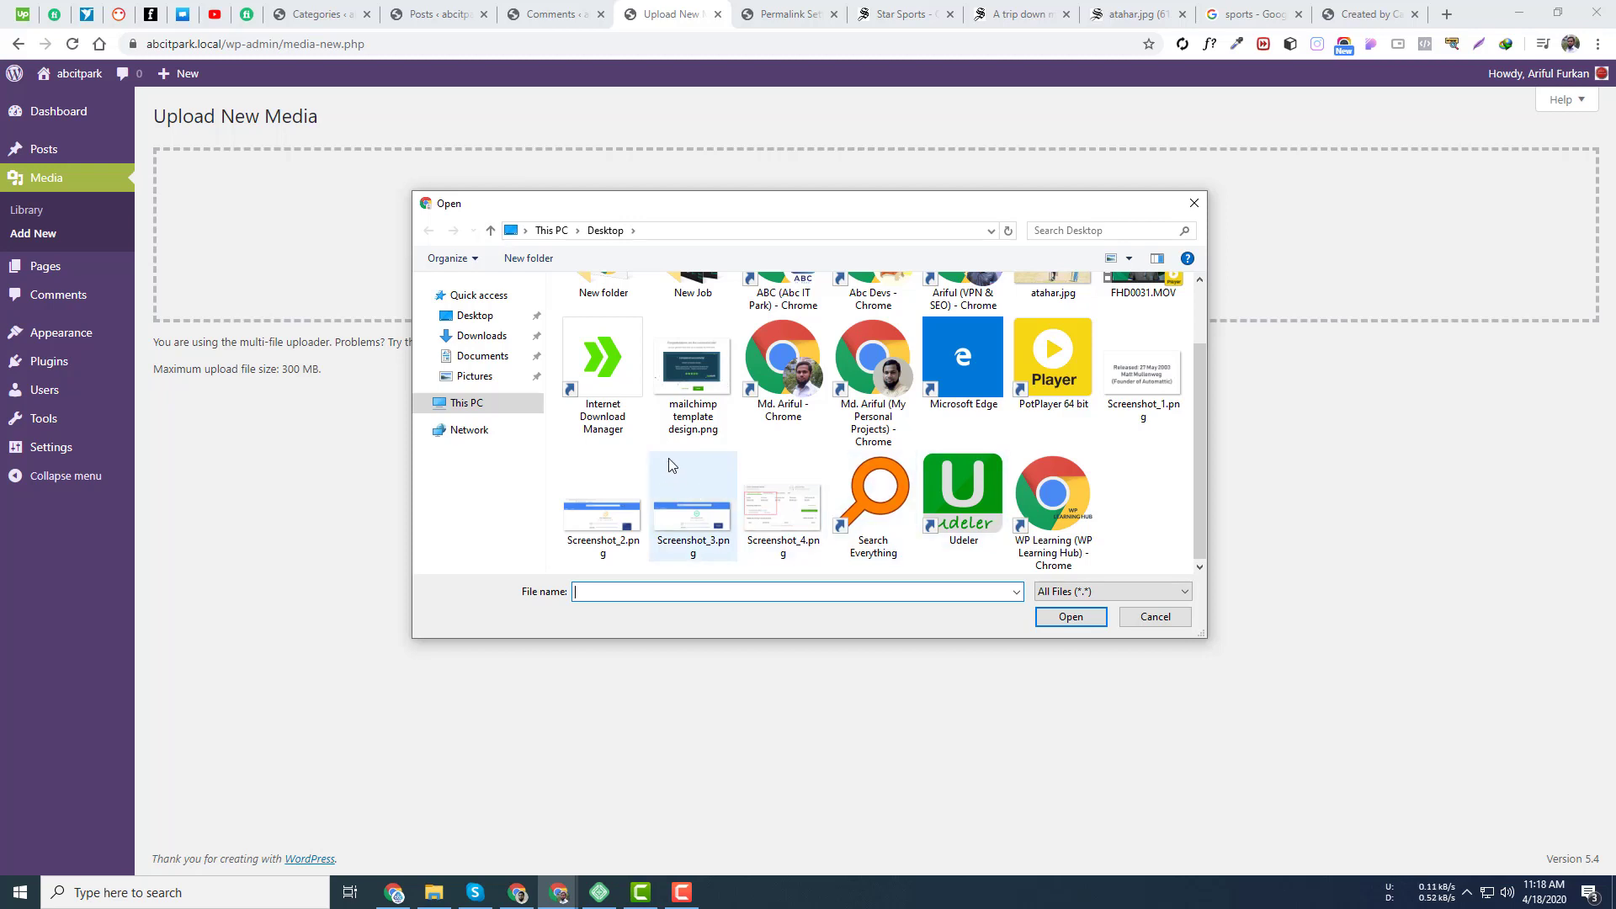
pyautogui.scroll(1, 669, 459)
pyautogui.doubleClick(1166, 457)
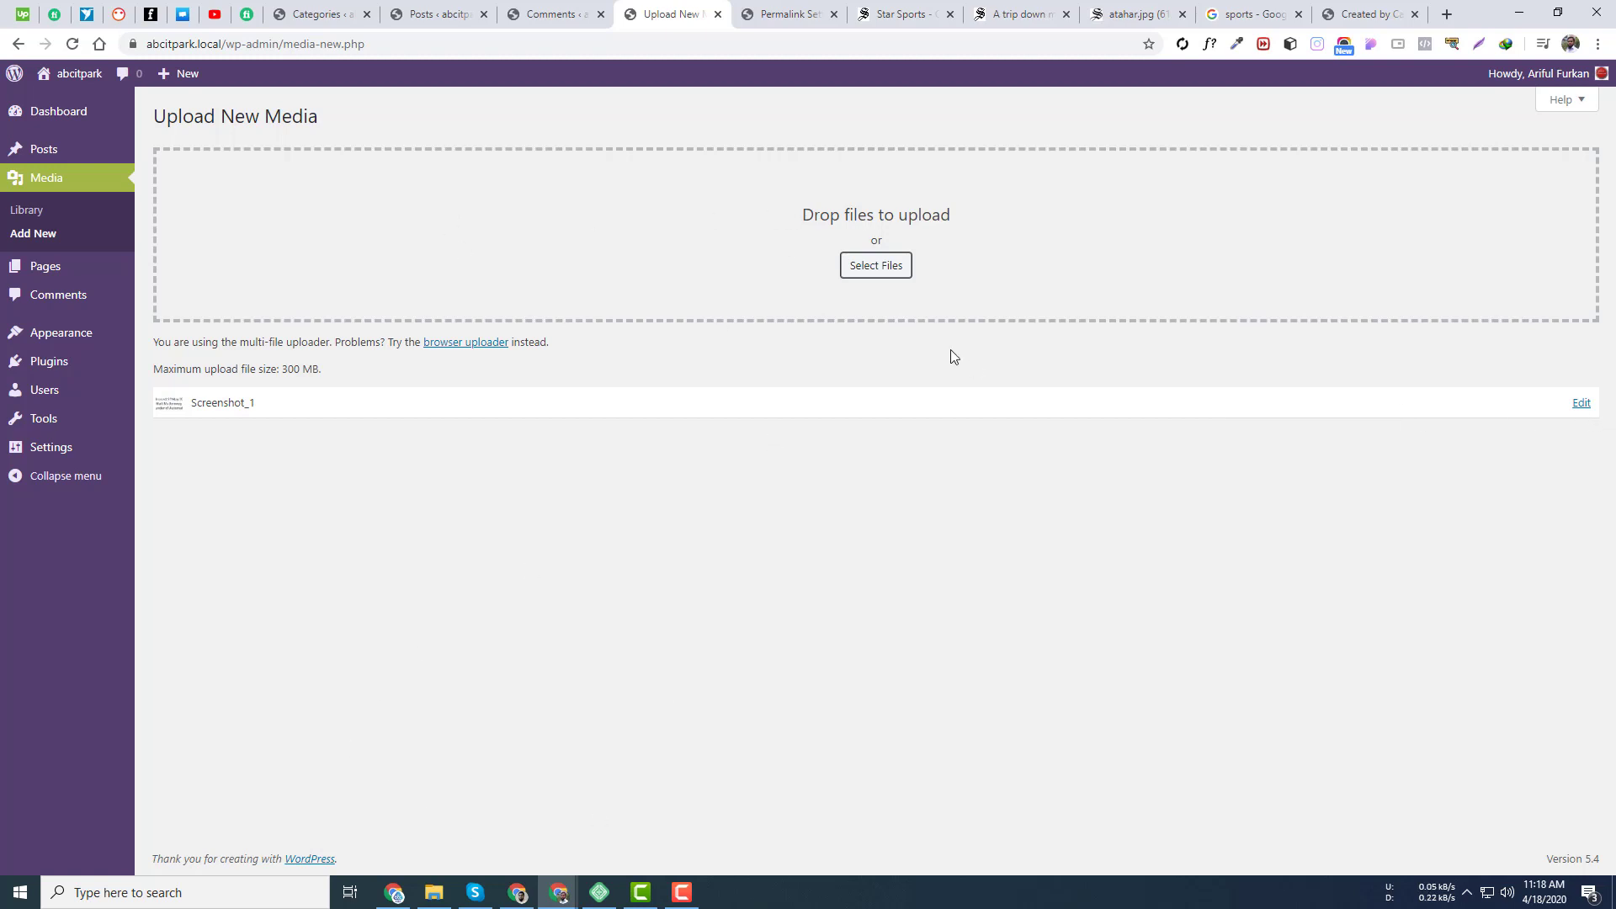
# Upload atahar.jpg by dropping it from the Desktop folder in File Explorer onto the media upload area.
pyautogui.click(433, 893)
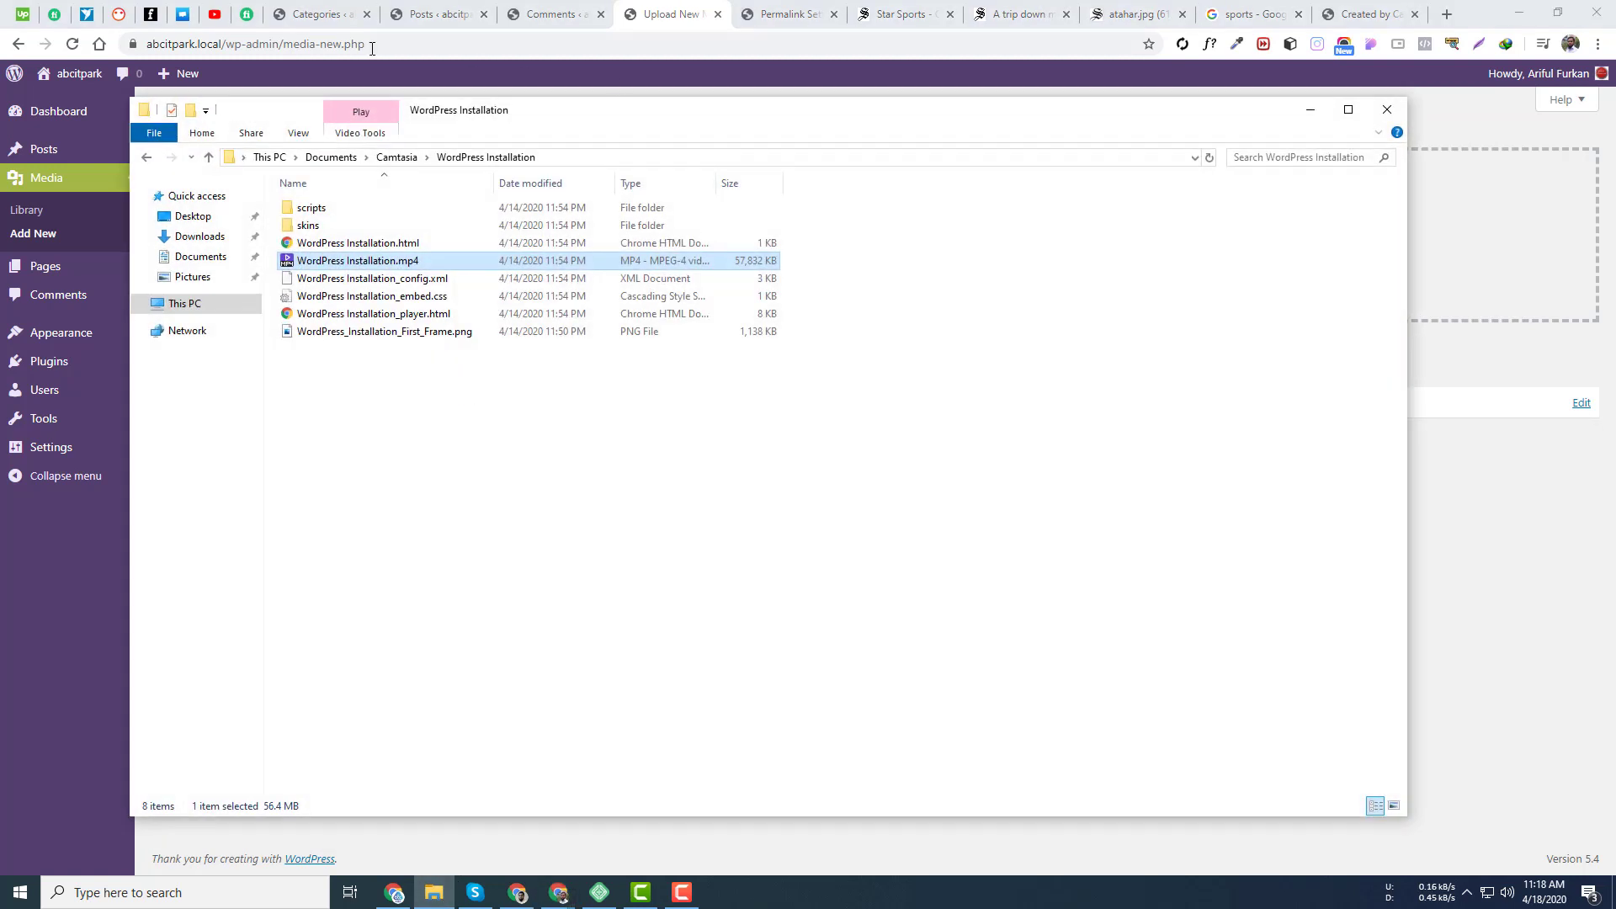
pyautogui.click(189, 217)
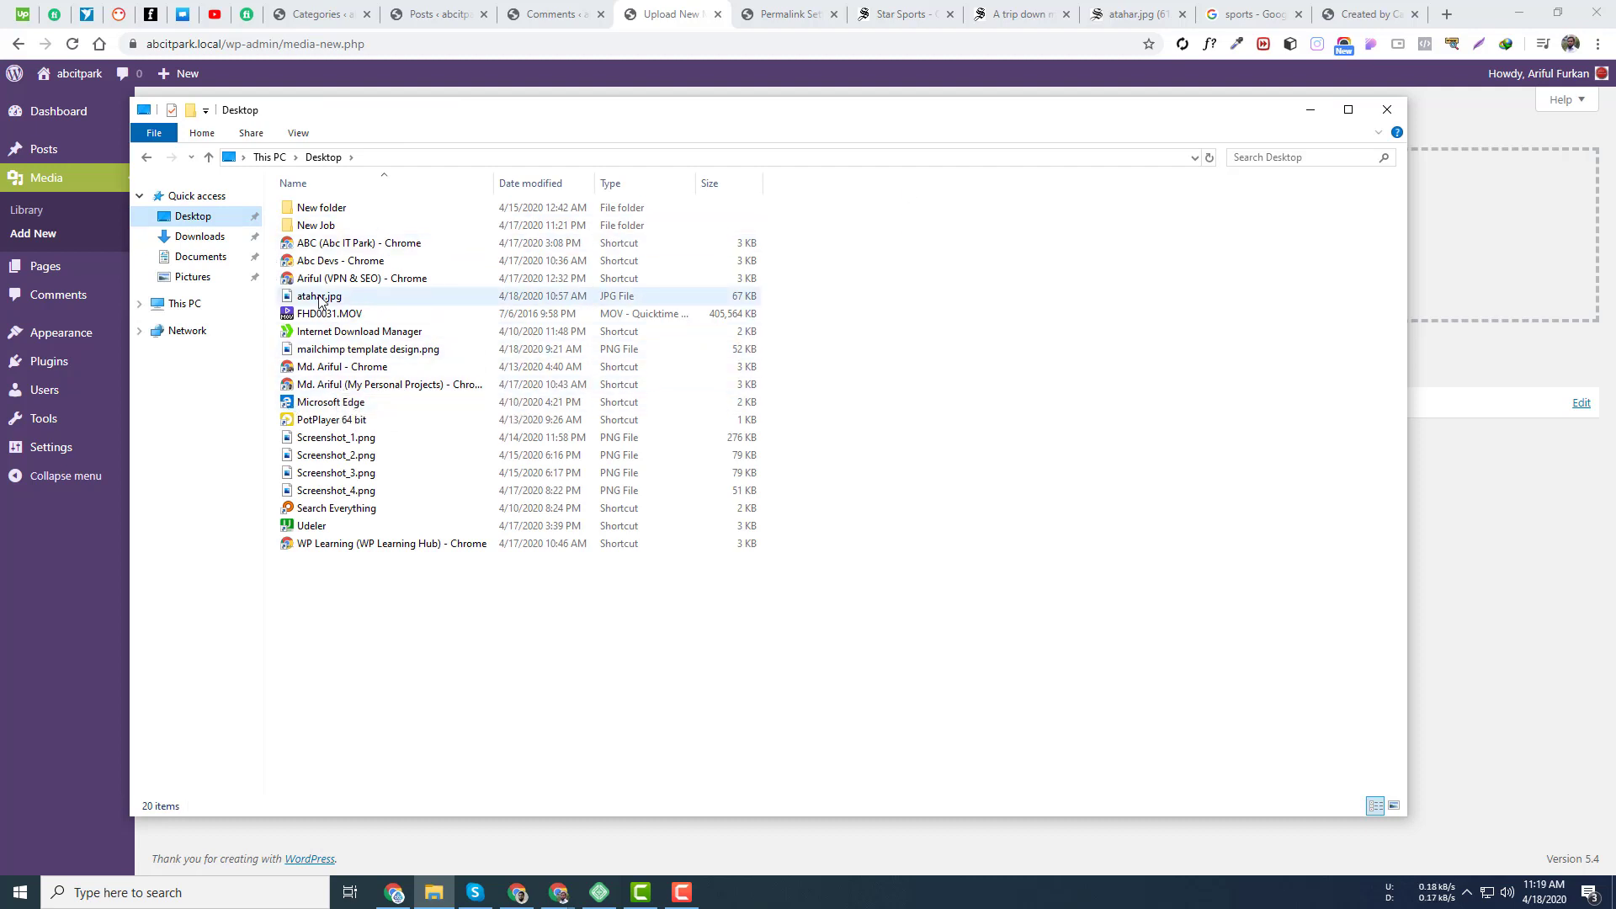
pyautogui.moveTo(319, 297); pyautogui.dragTo(1509, 277)
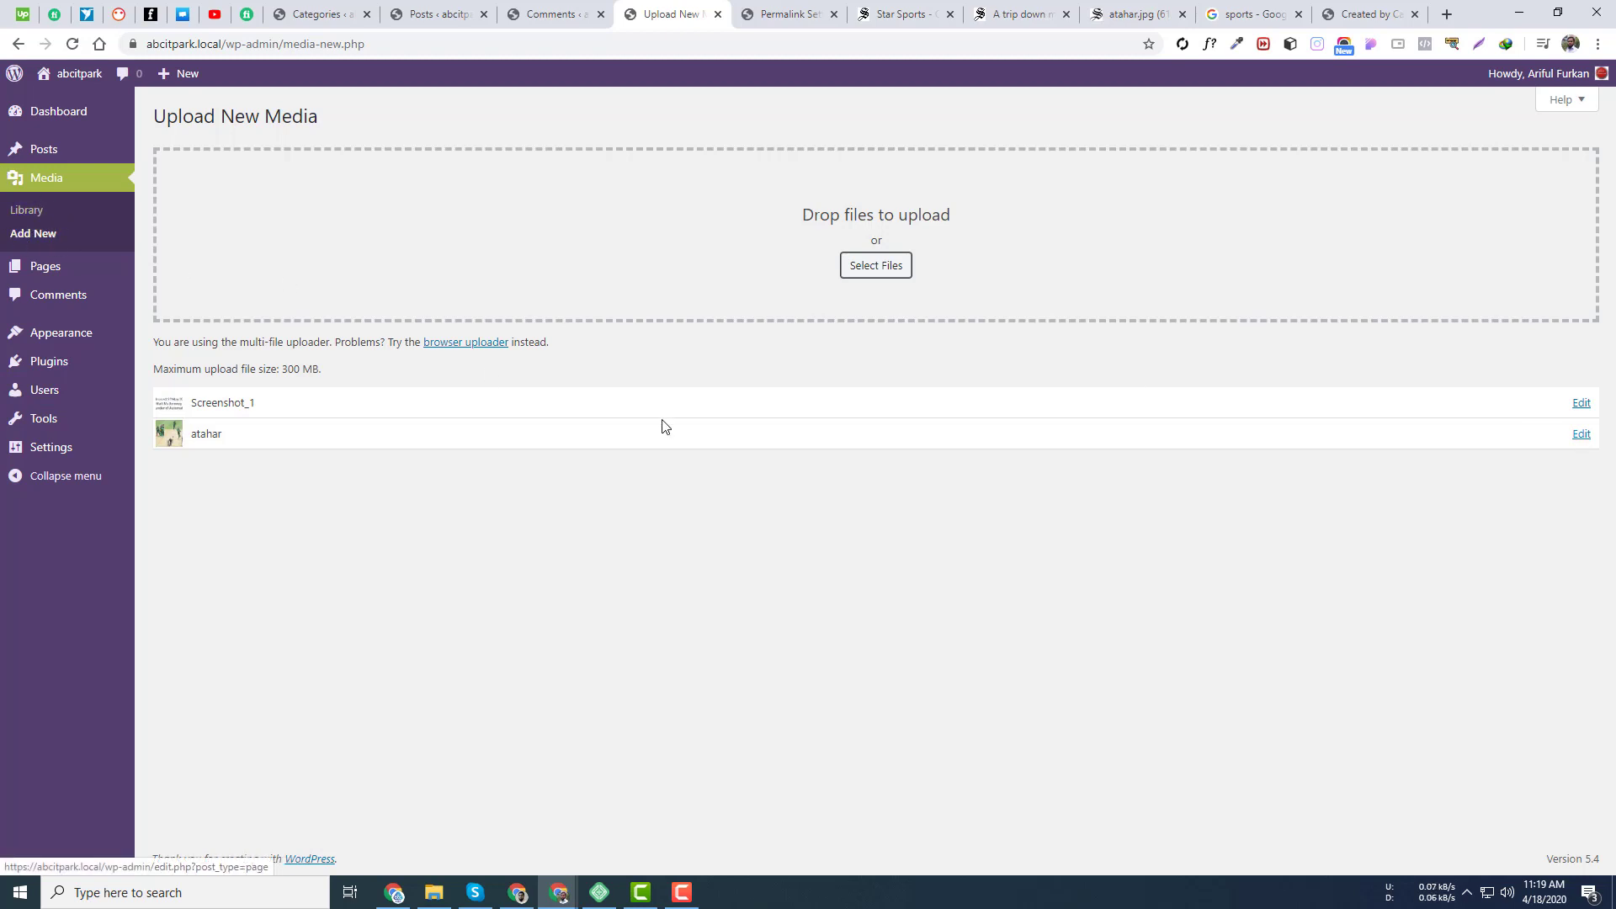
# Return to the Media Library, view the attachment details of the Screenshot_1 image and close them.
pyautogui.click(28, 212)
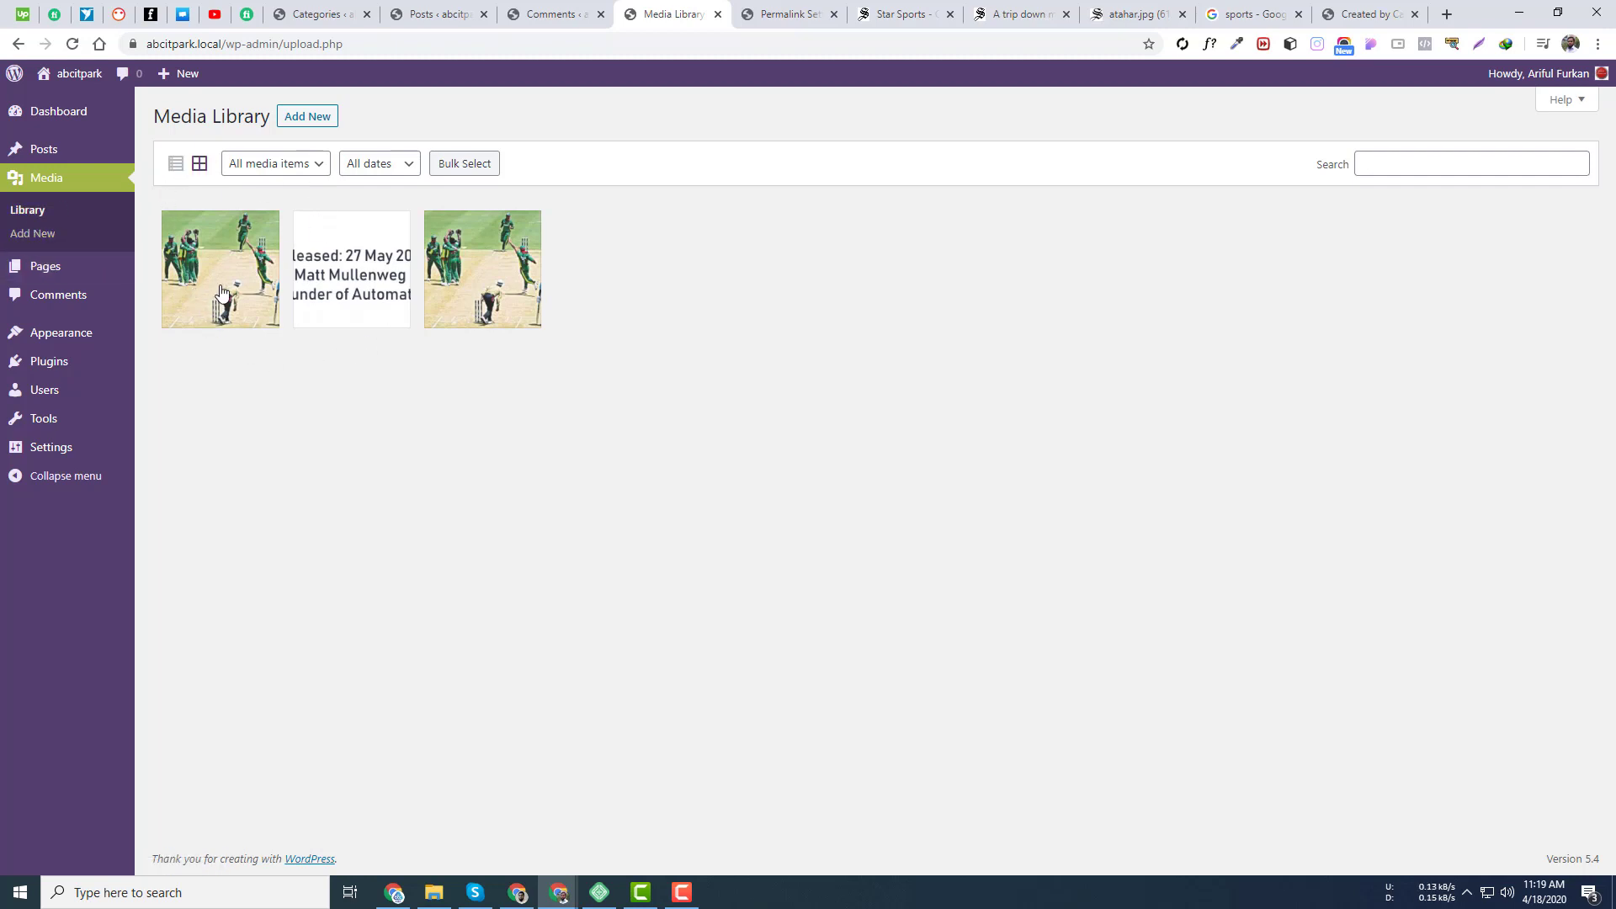
pyautogui.moveTo(73, 157)
pyautogui.click(372, 252)
pyautogui.click(1569, 106)
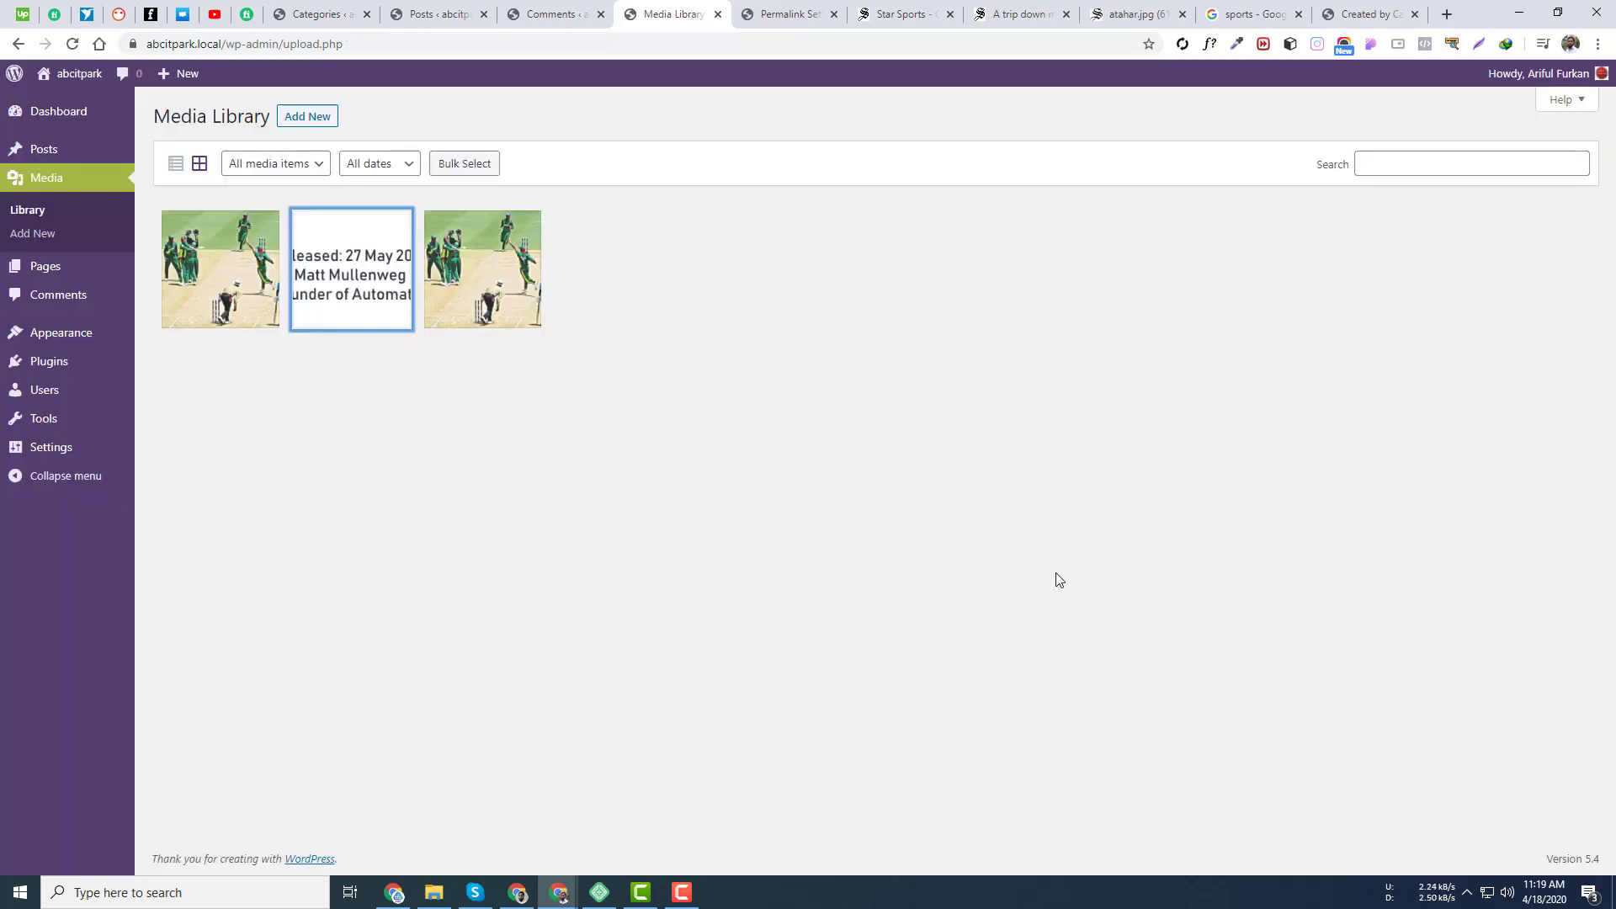
# Bulk-select the Screenshot_1 image and the last cricket image and delete both permanently.
pyautogui.click(482, 164)
pyautogui.click(359, 260)
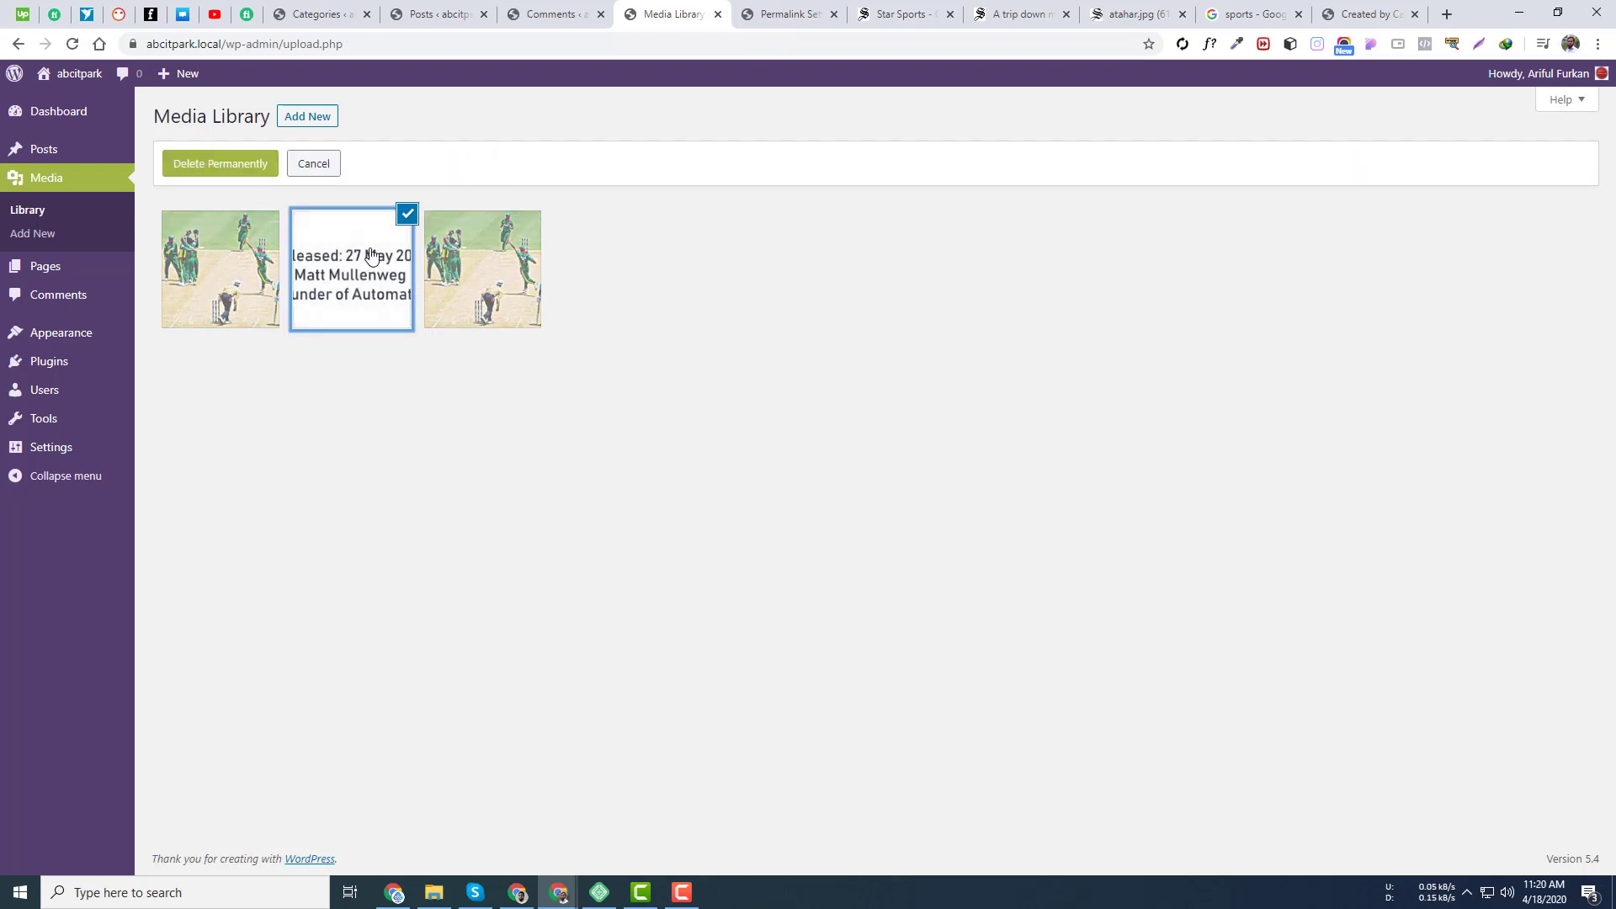
pyautogui.click(483, 246)
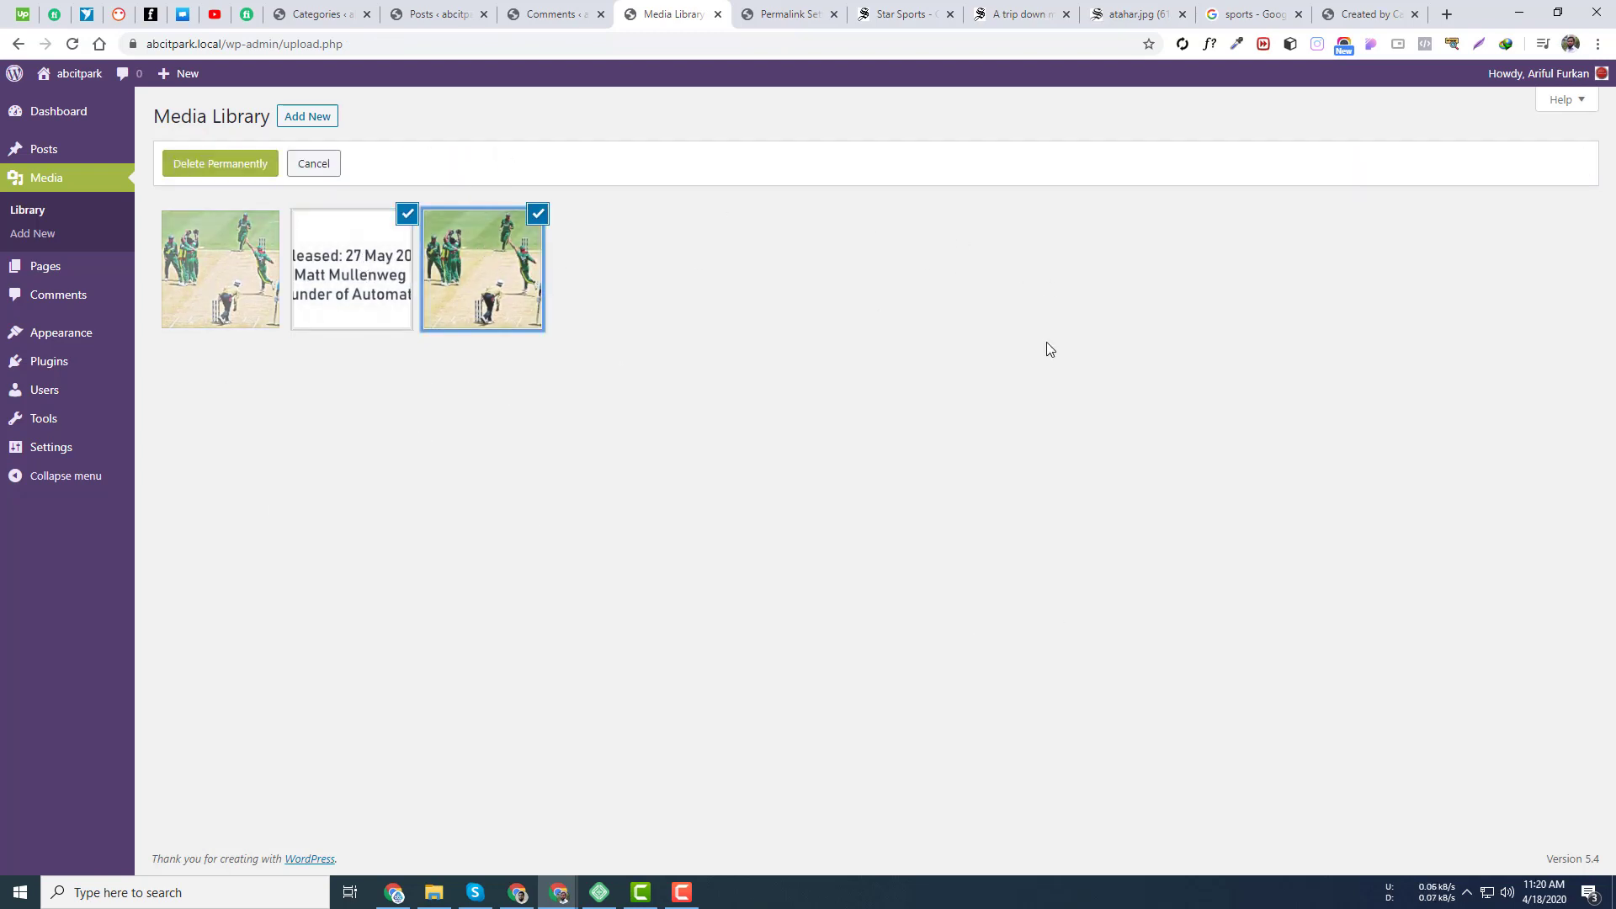
pyautogui.click(227, 166)
pyautogui.click(893, 174)
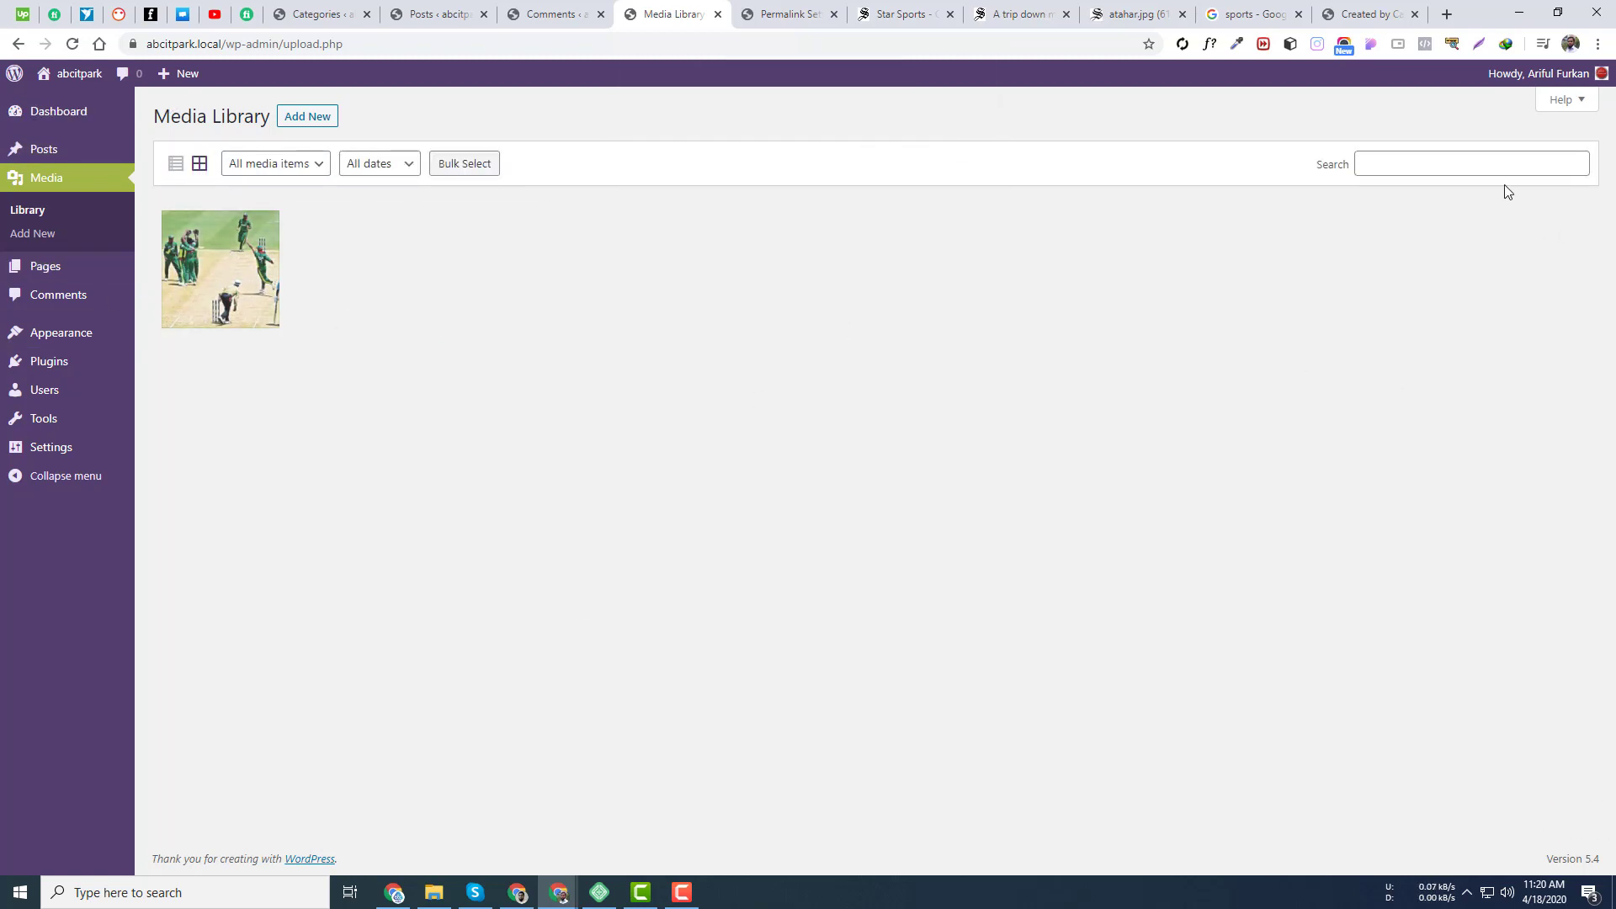
# Show the Media Library as a list and switch it back to the grid view.
pyautogui.click(1410, 167)
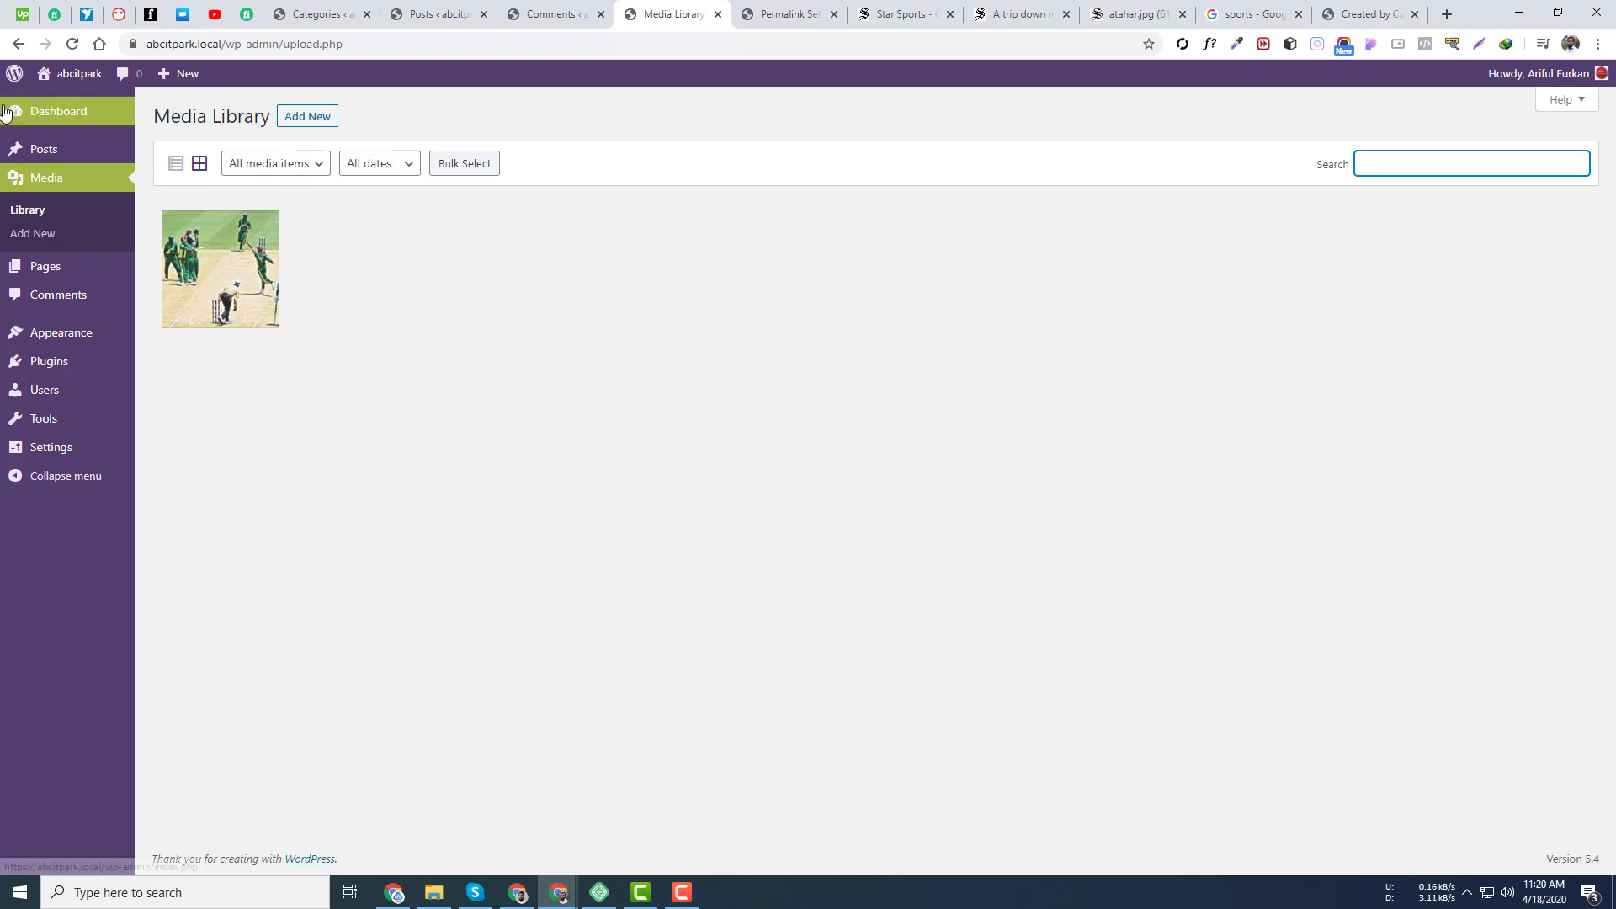
pyautogui.click(176, 173)
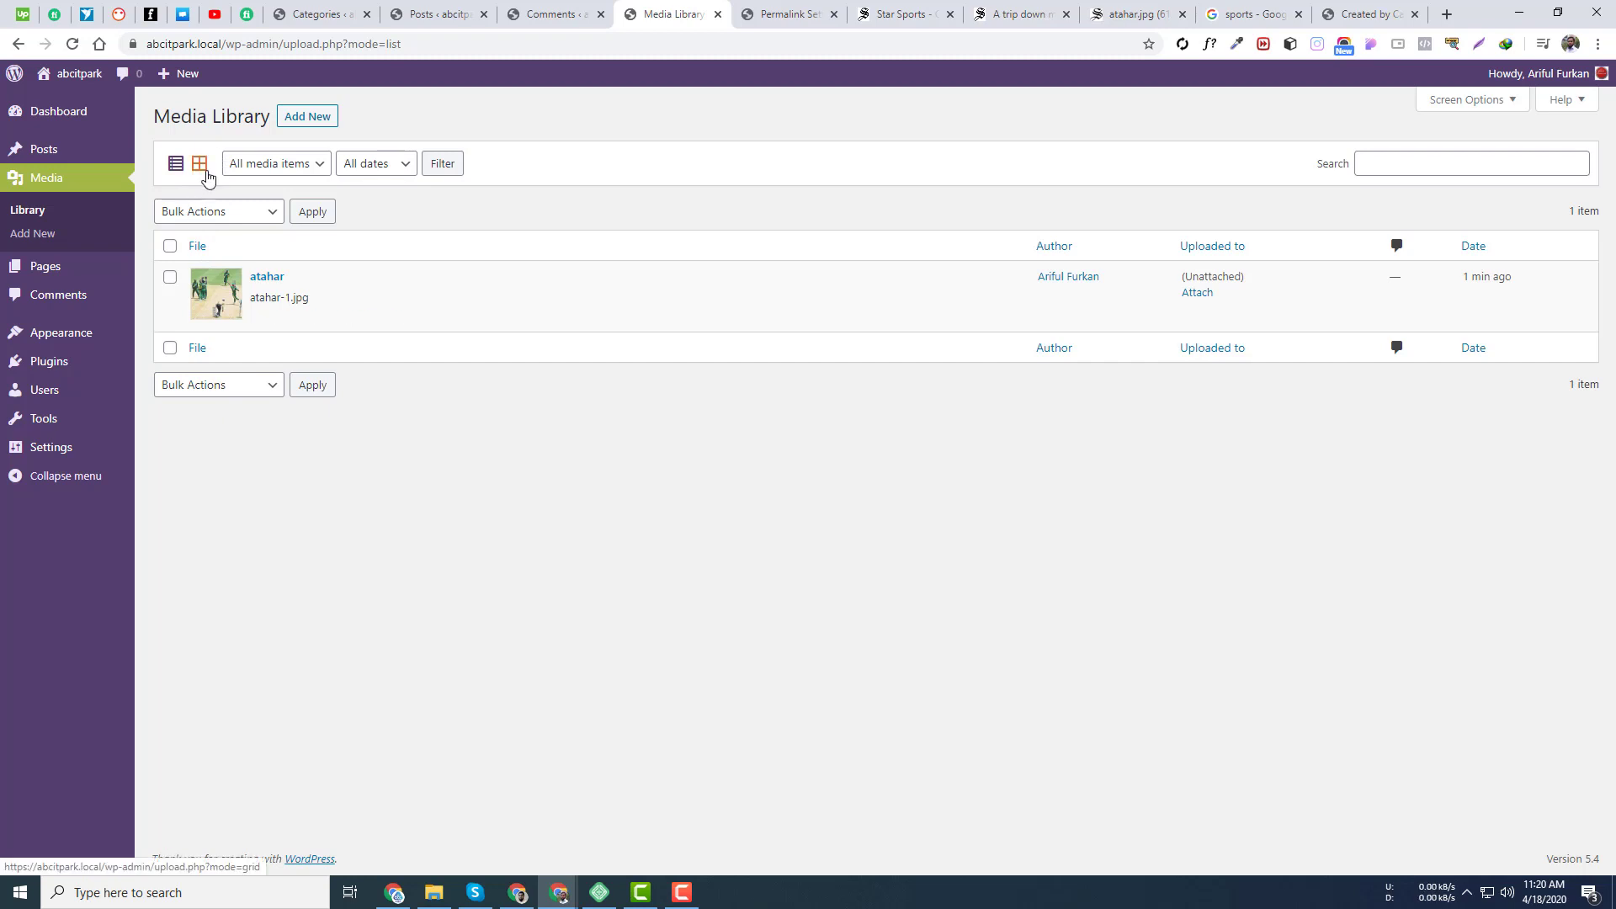
pyautogui.click(207, 176)
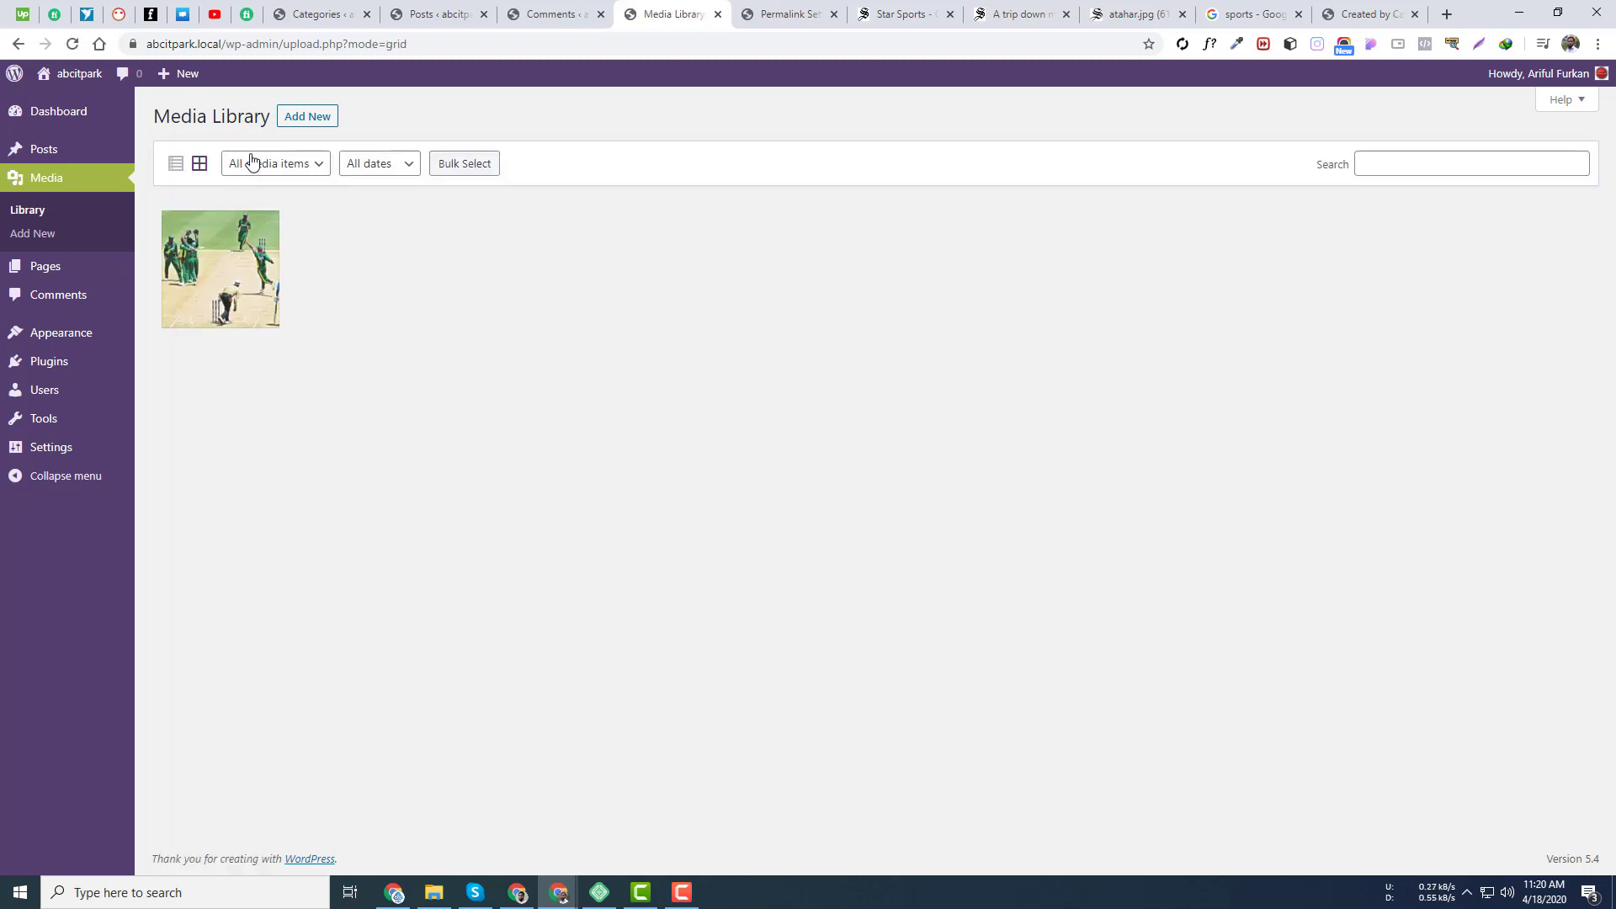
# Filter the Media Library to show only Mine items, and switch the media type filter to Images.
pyautogui.click(317, 177)
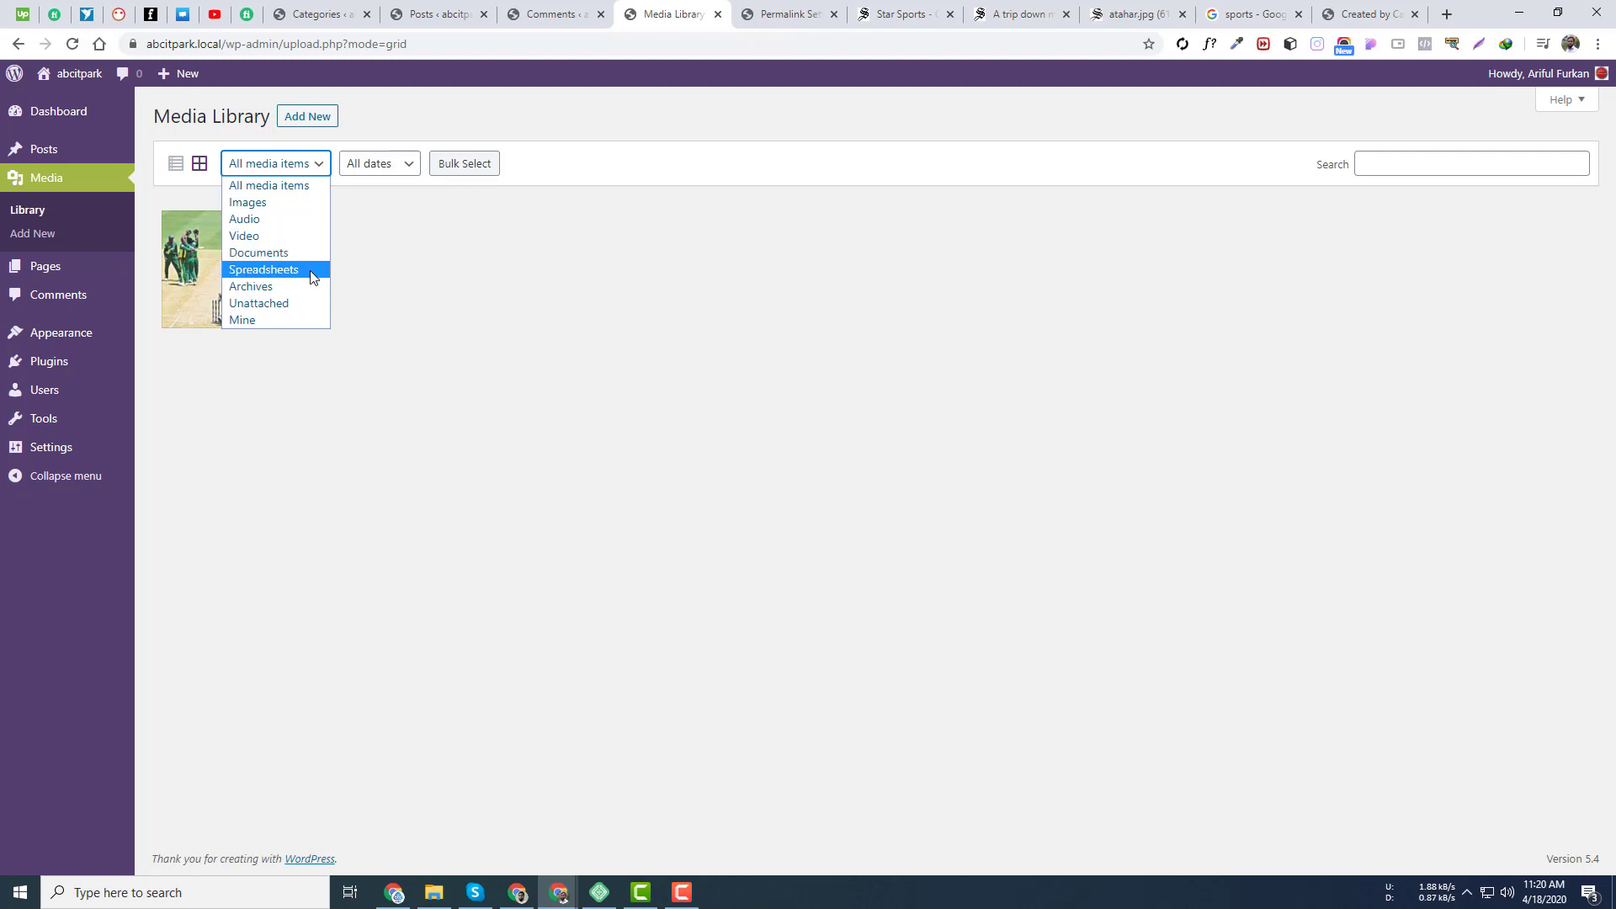
pyautogui.click(250, 321)
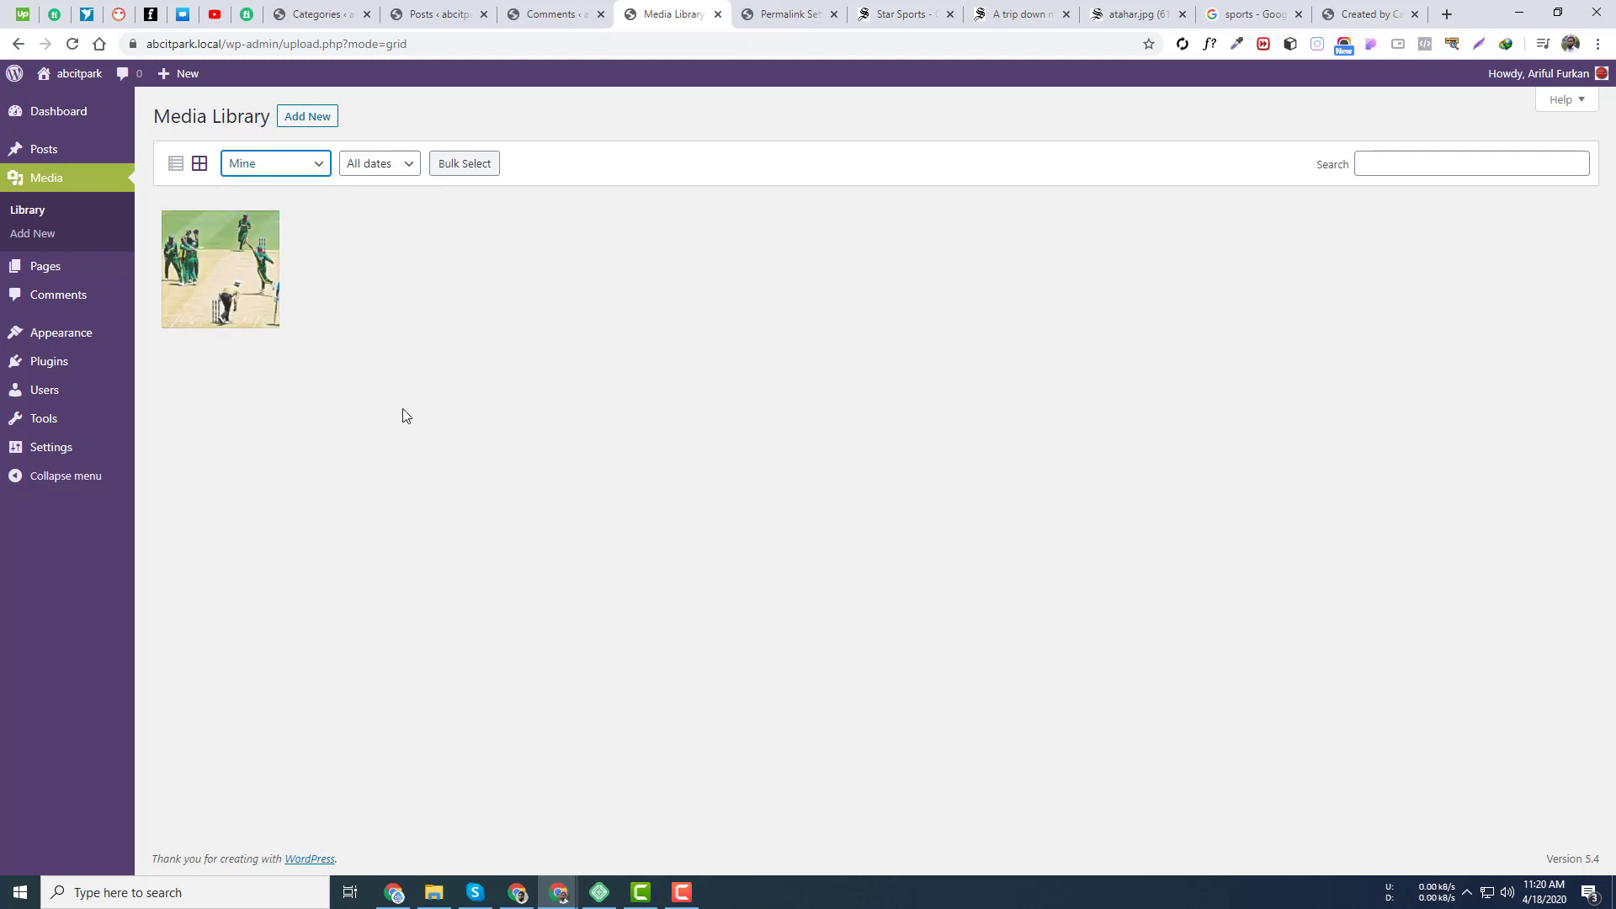
pyautogui.click(262, 163)
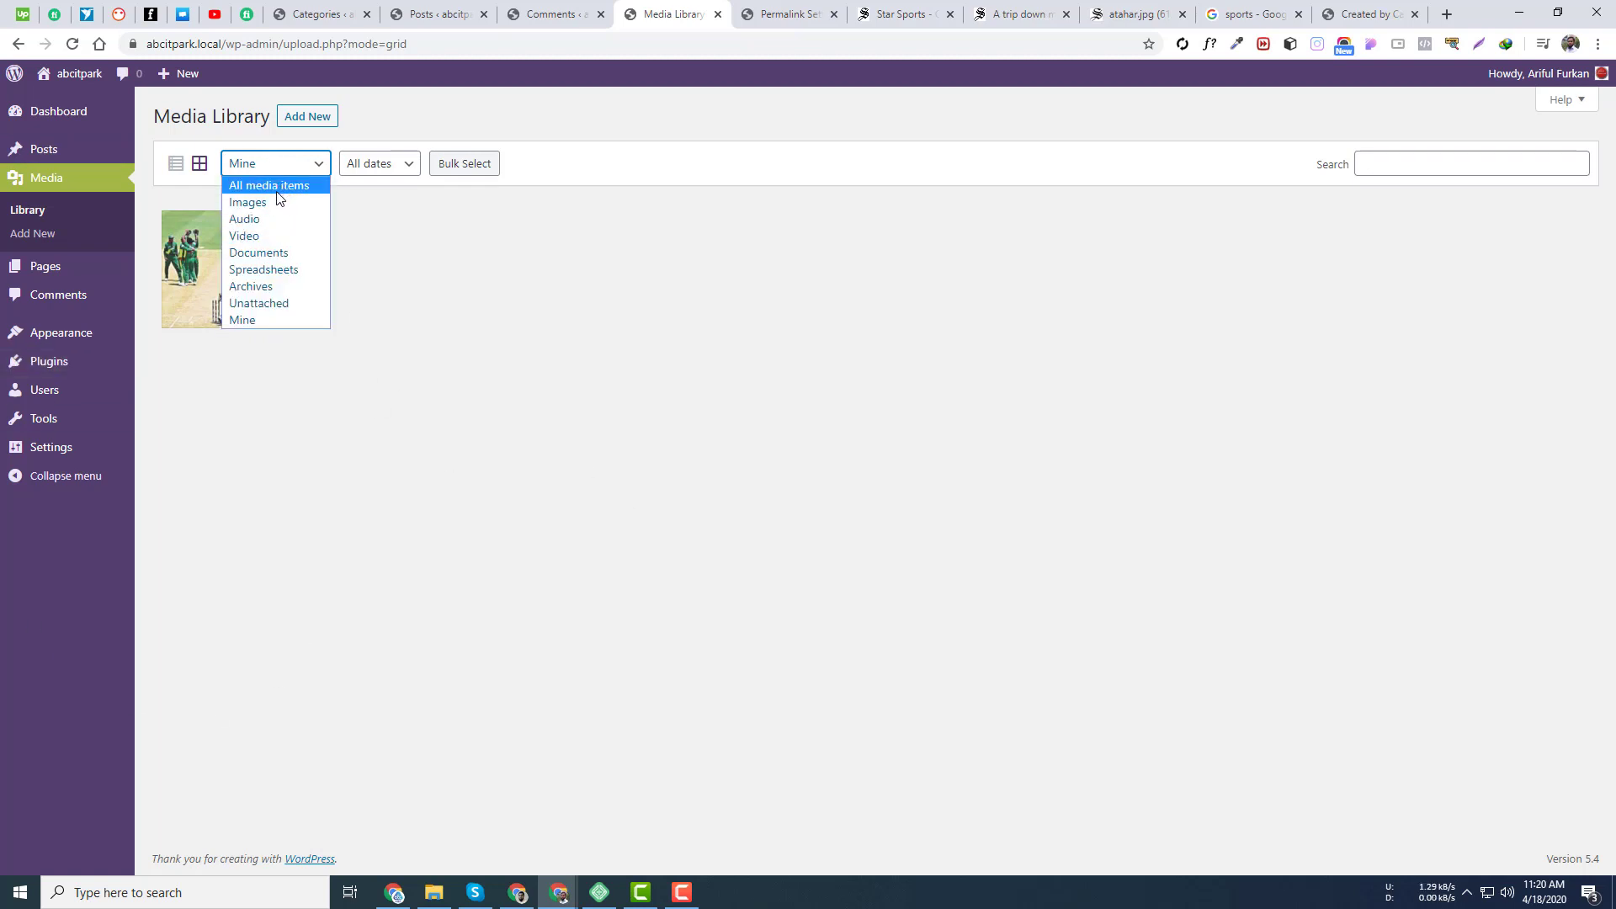
pyautogui.click(257, 204)
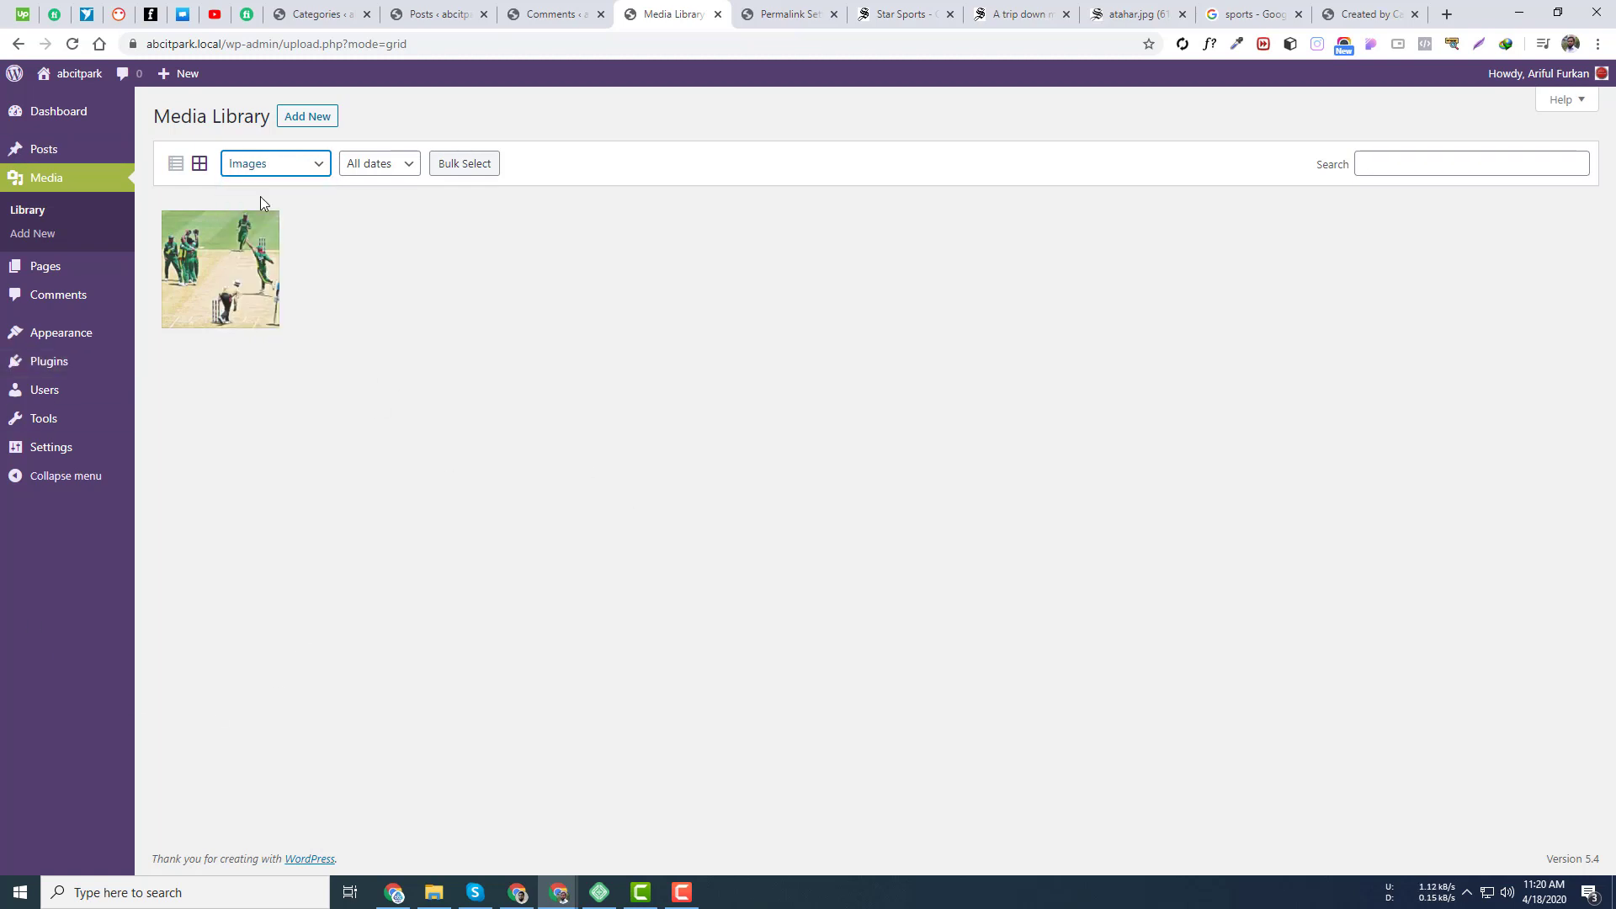
pyautogui.click(297, 166)
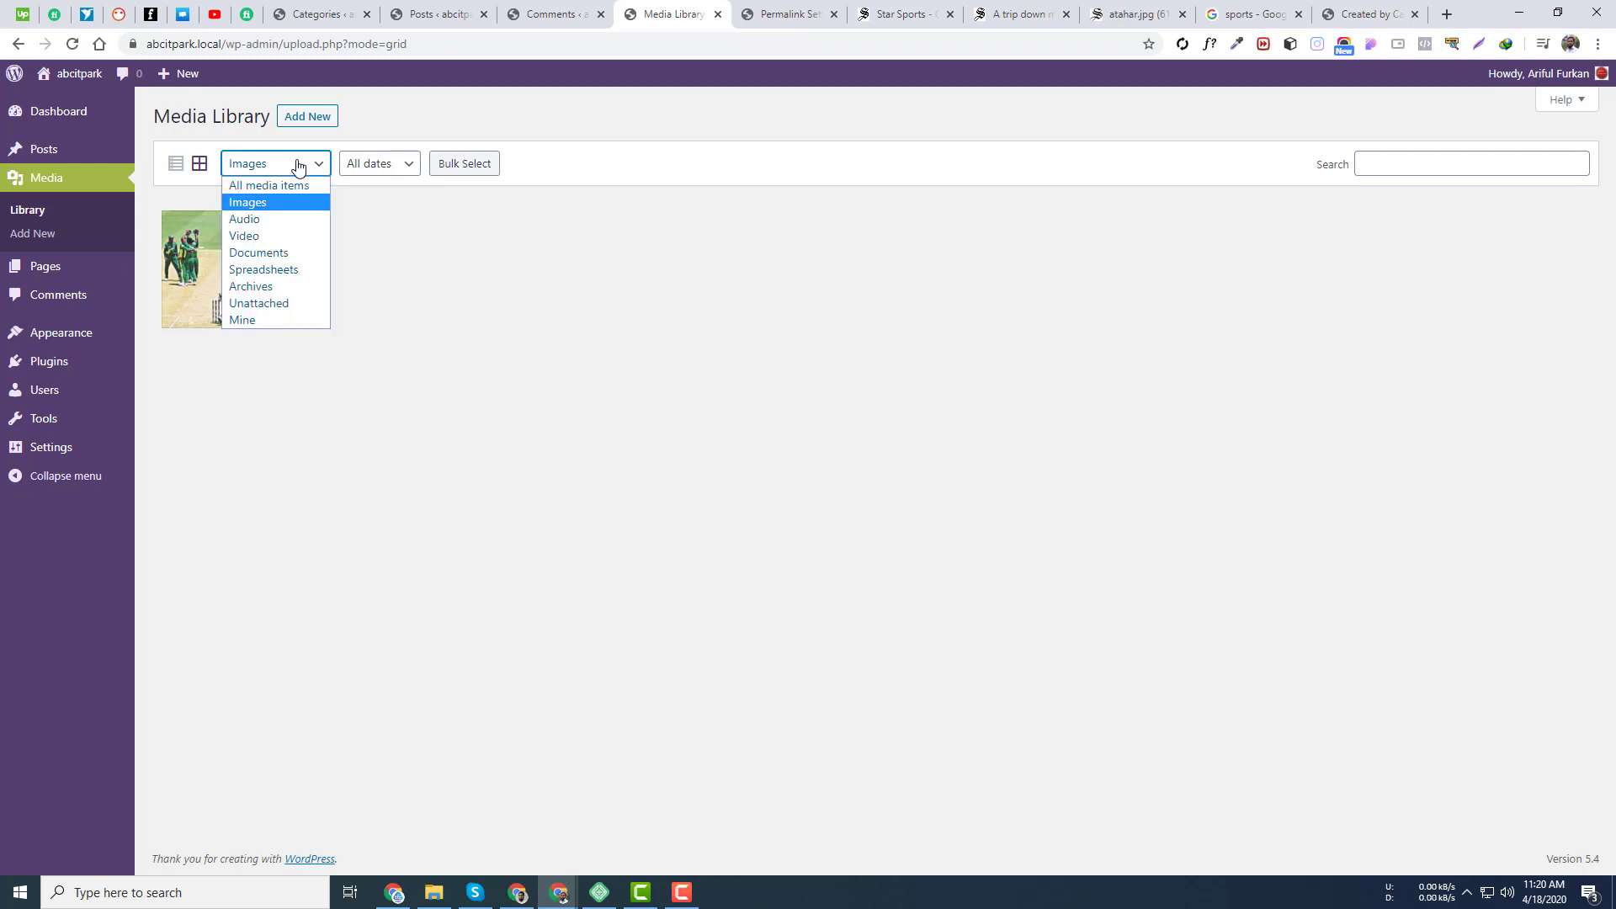
pyautogui.click(606, 369)
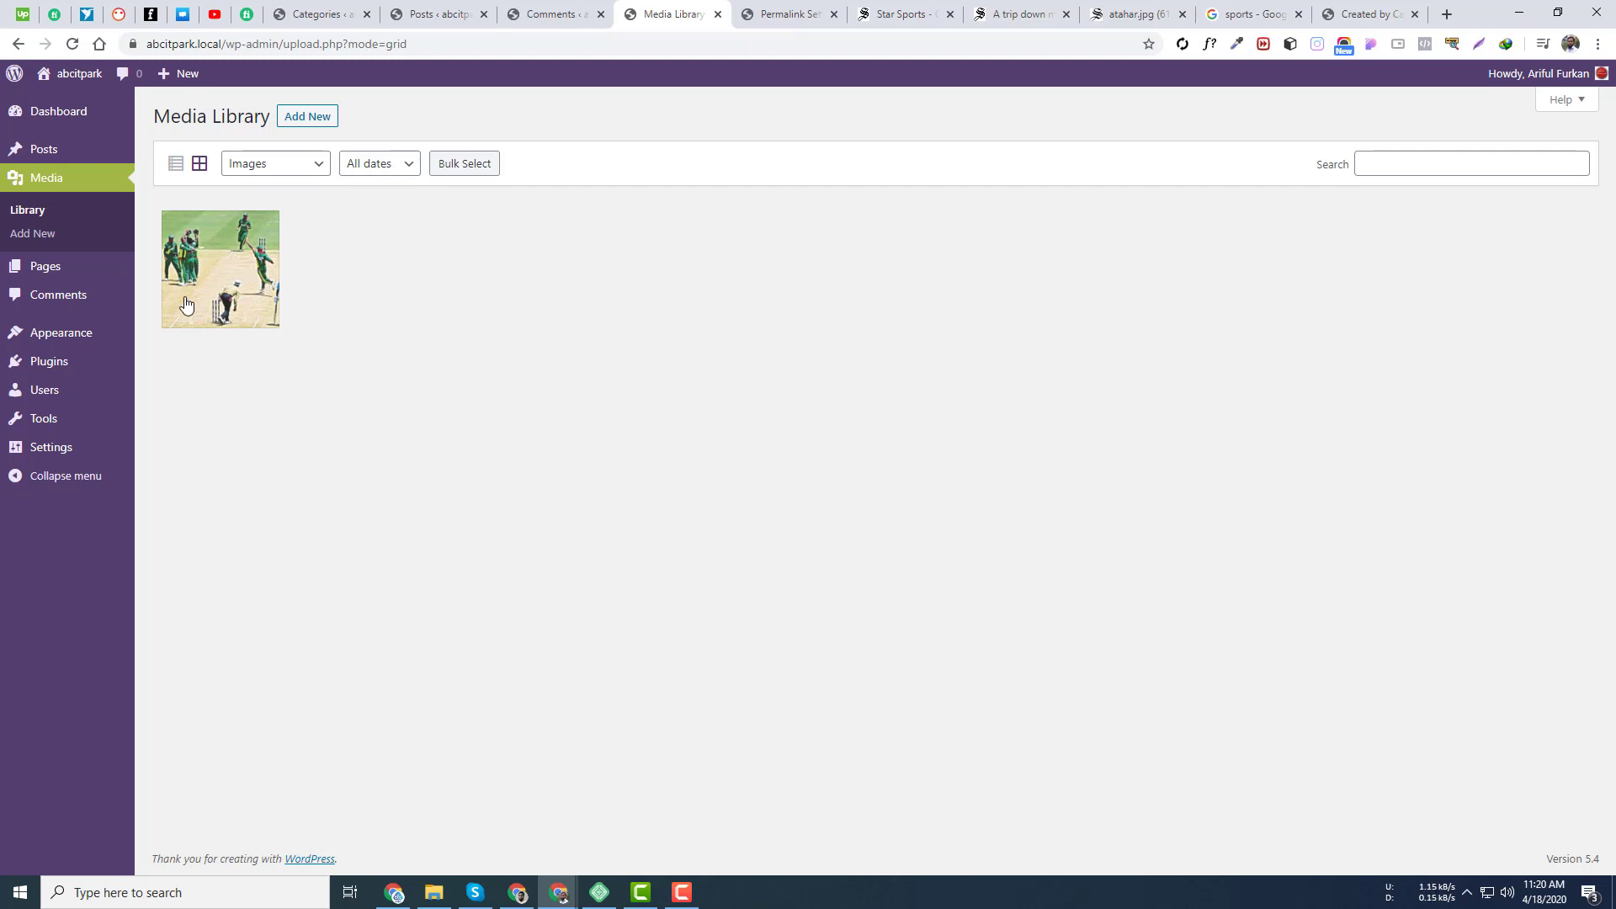
# Filter the Media Library images by the date April 2020 and review the available date options.
pyautogui.click(379, 164)
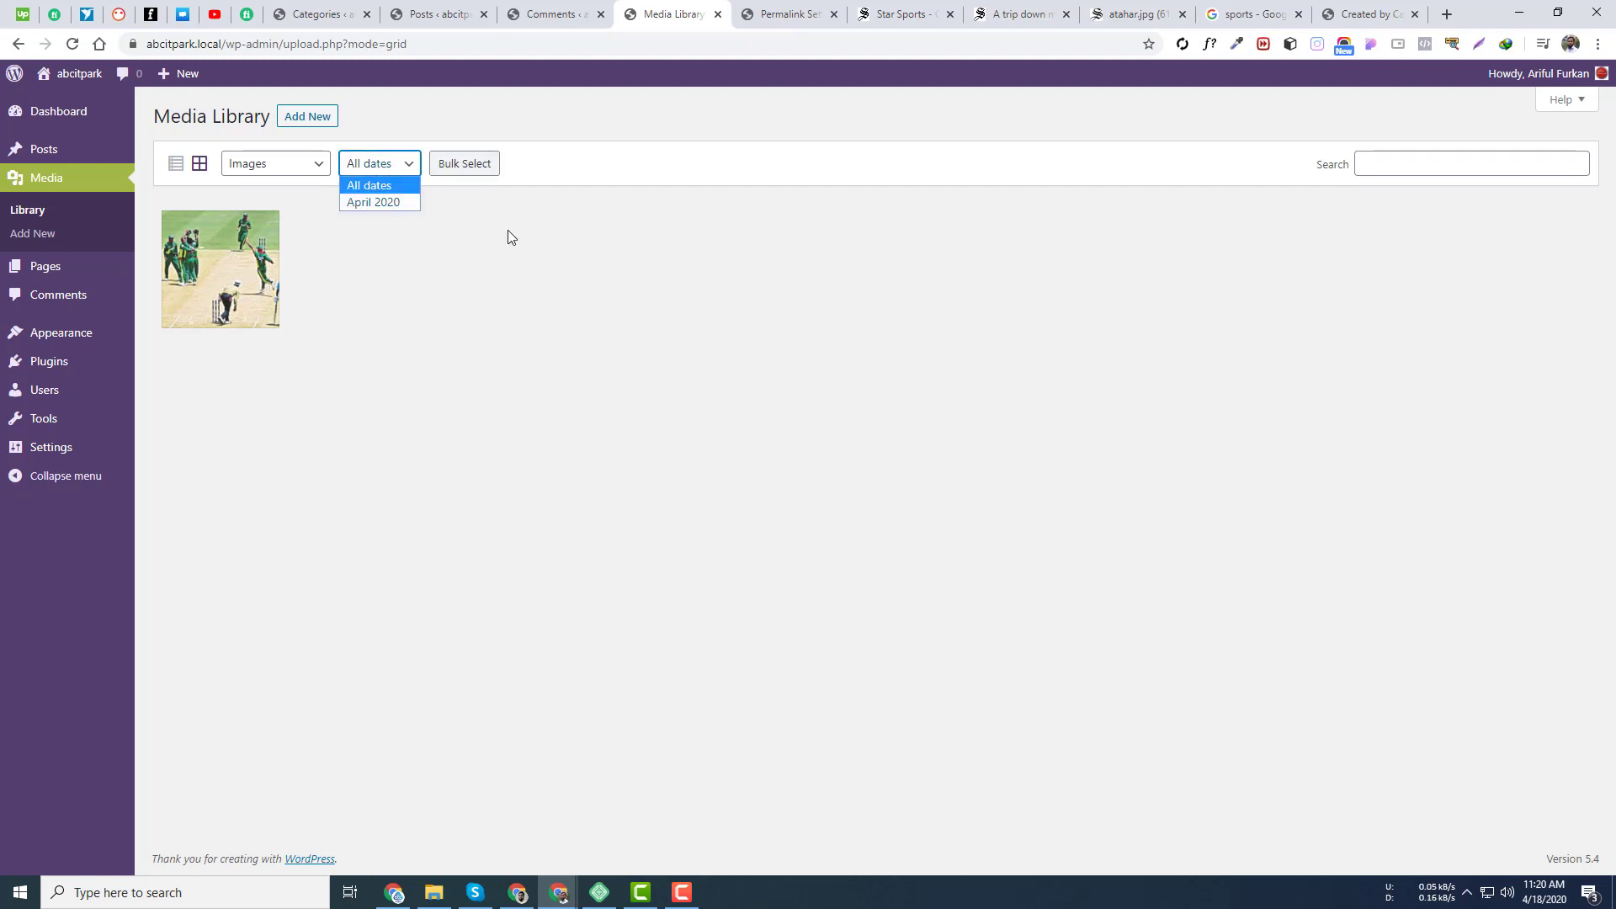
pyautogui.click(376, 204)
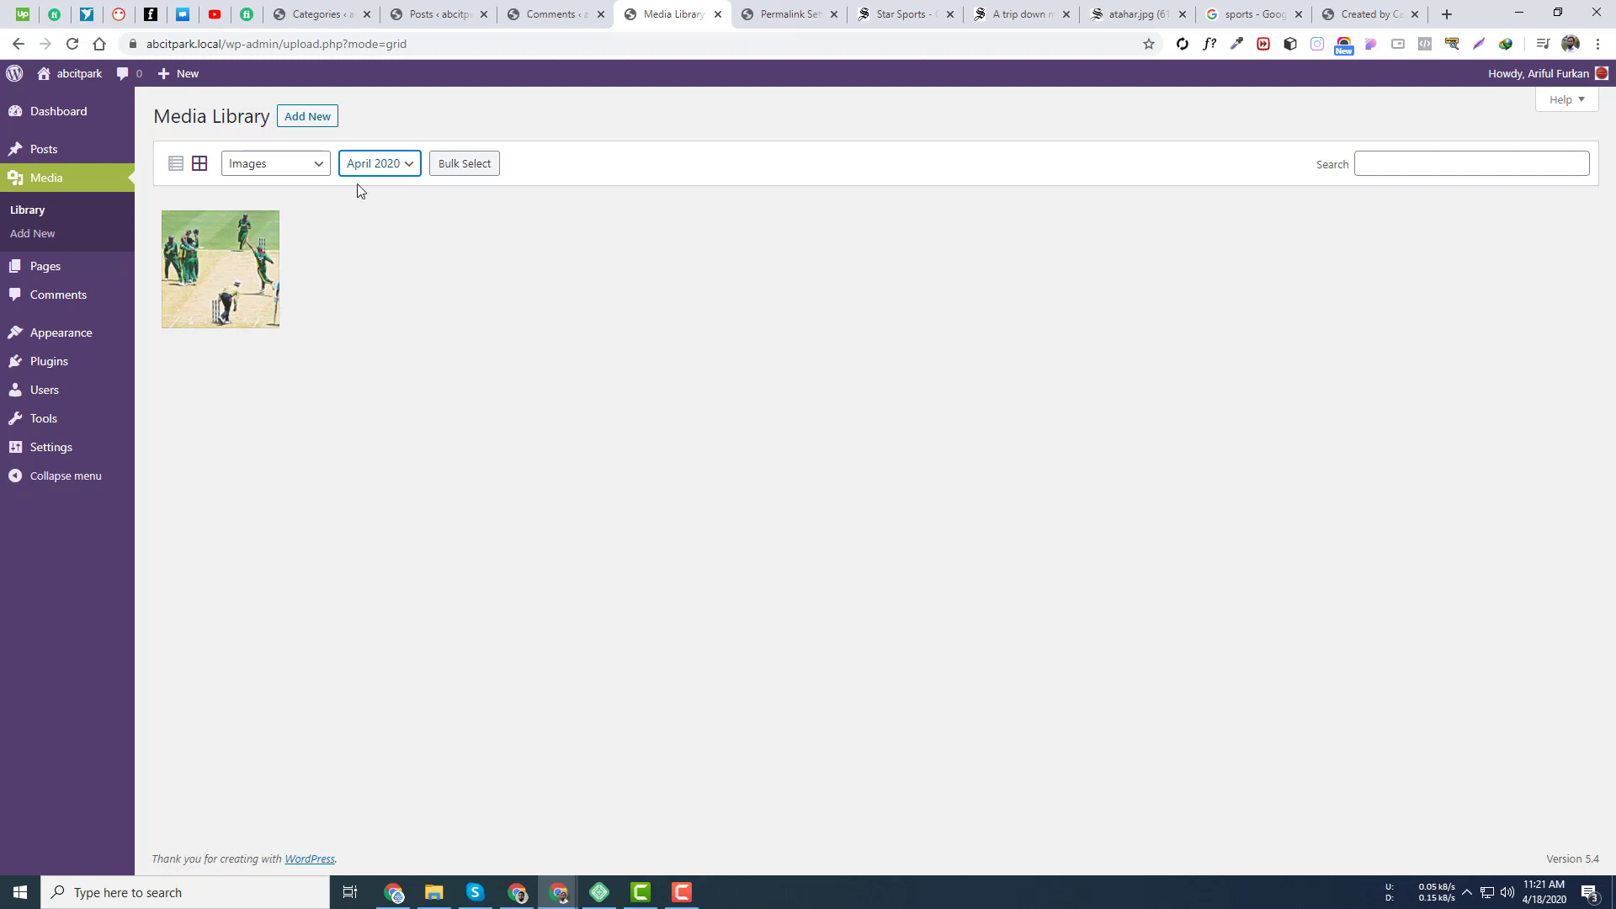
pyautogui.click(374, 167)
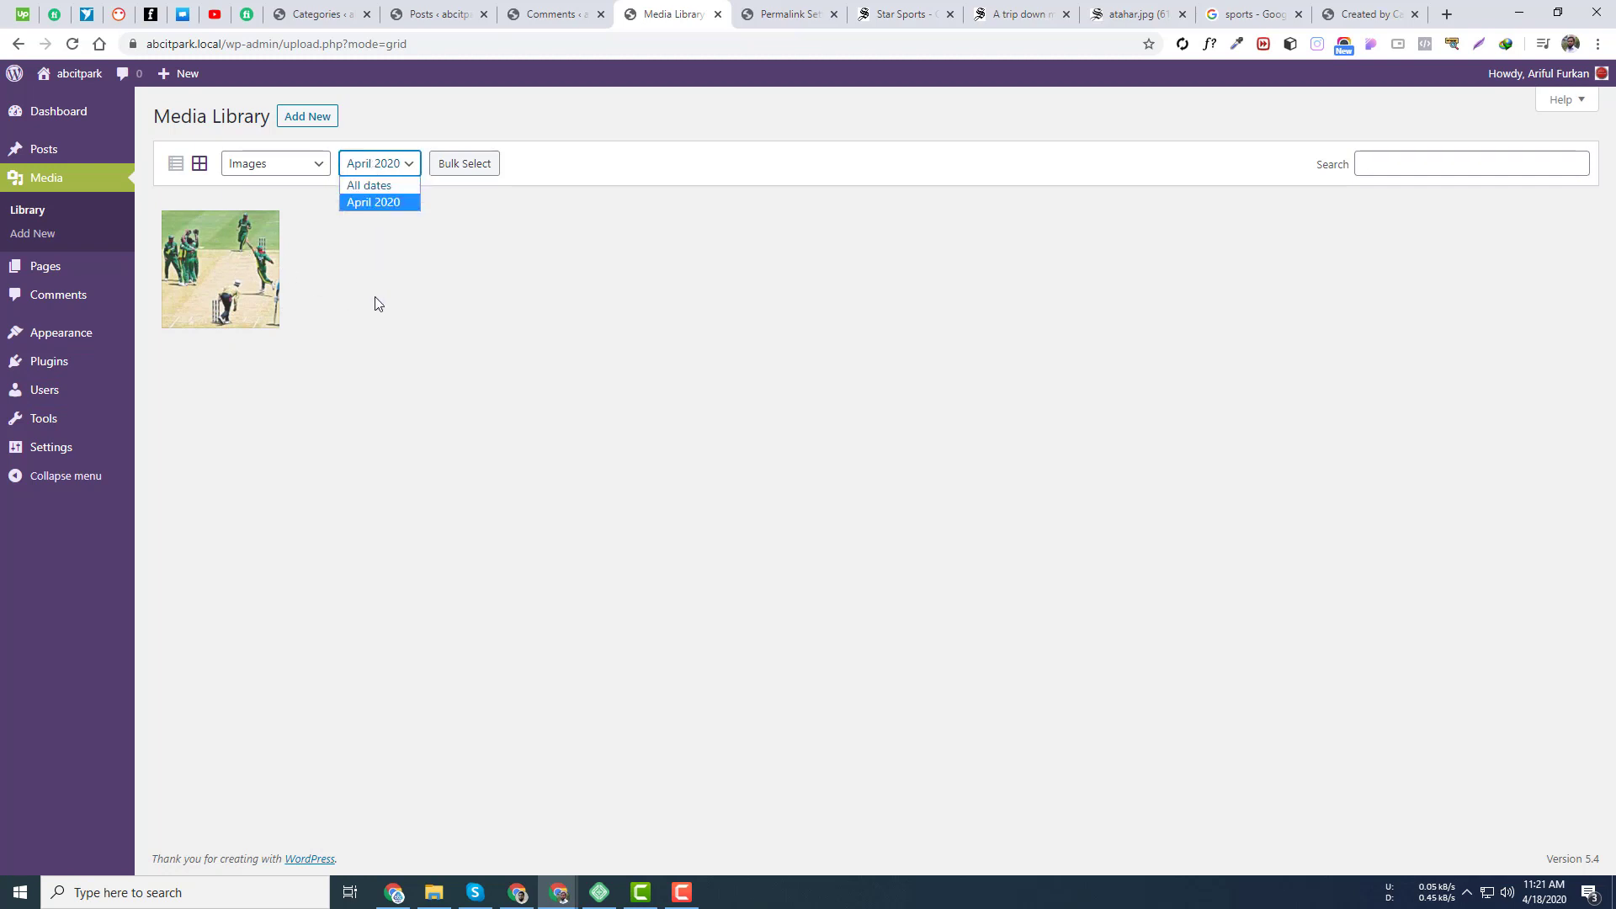
pyautogui.click(376, 304)
pyautogui.click(377, 173)
pyautogui.click(362, 303)
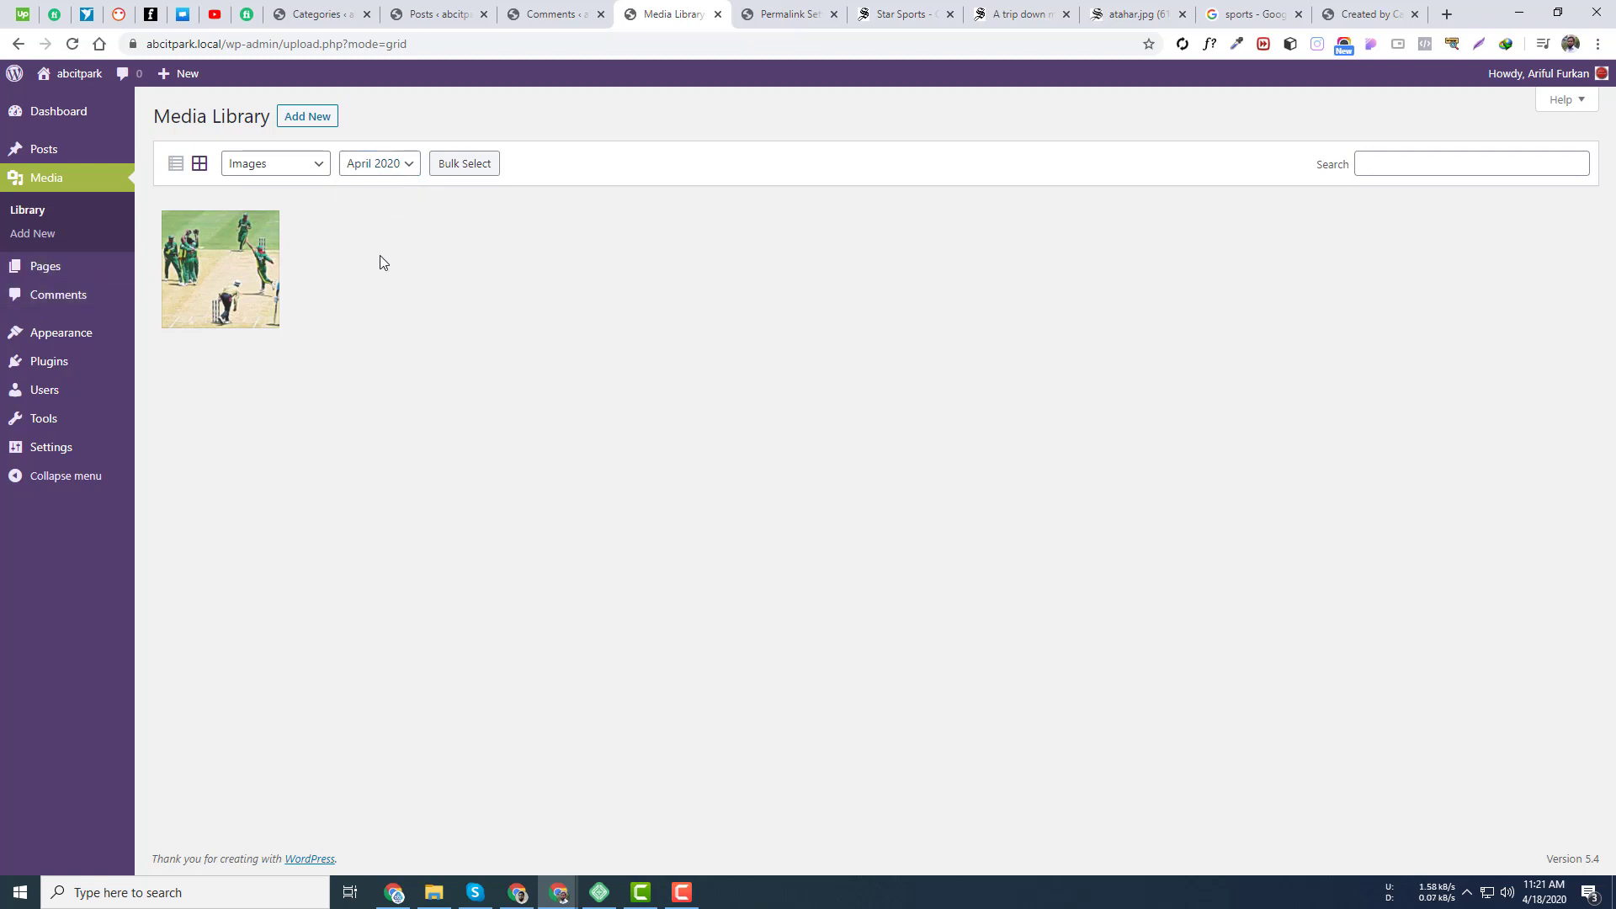
# Enter and leave bulk selection mode, and show and hide the file upload area in the Media Library.
pyautogui.click(461, 164)
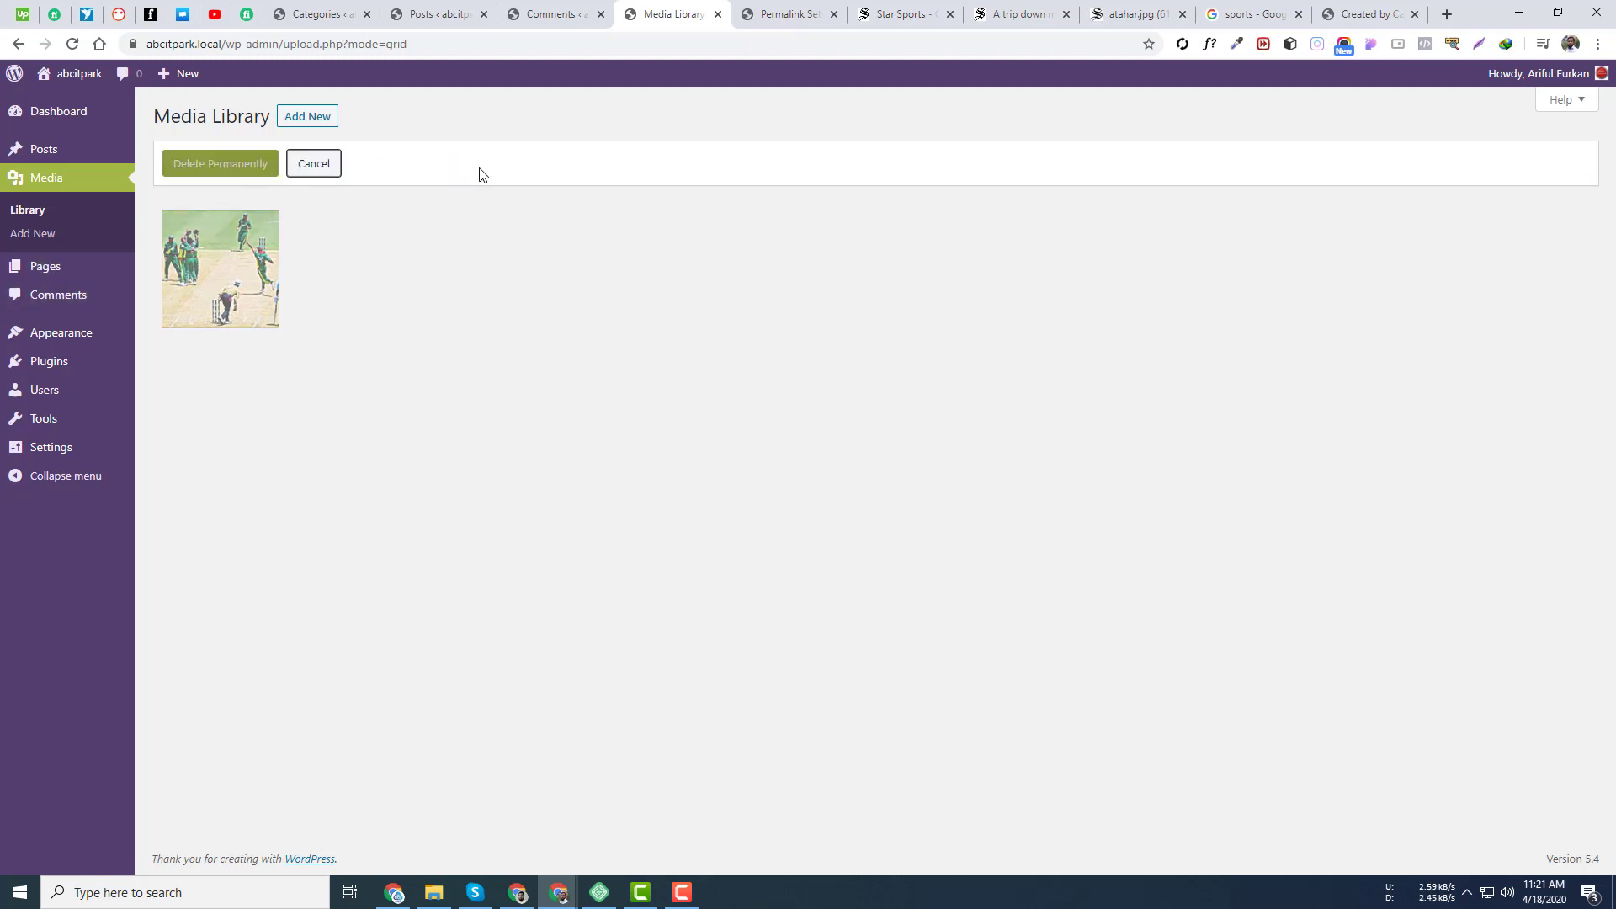
pyautogui.click(313, 166)
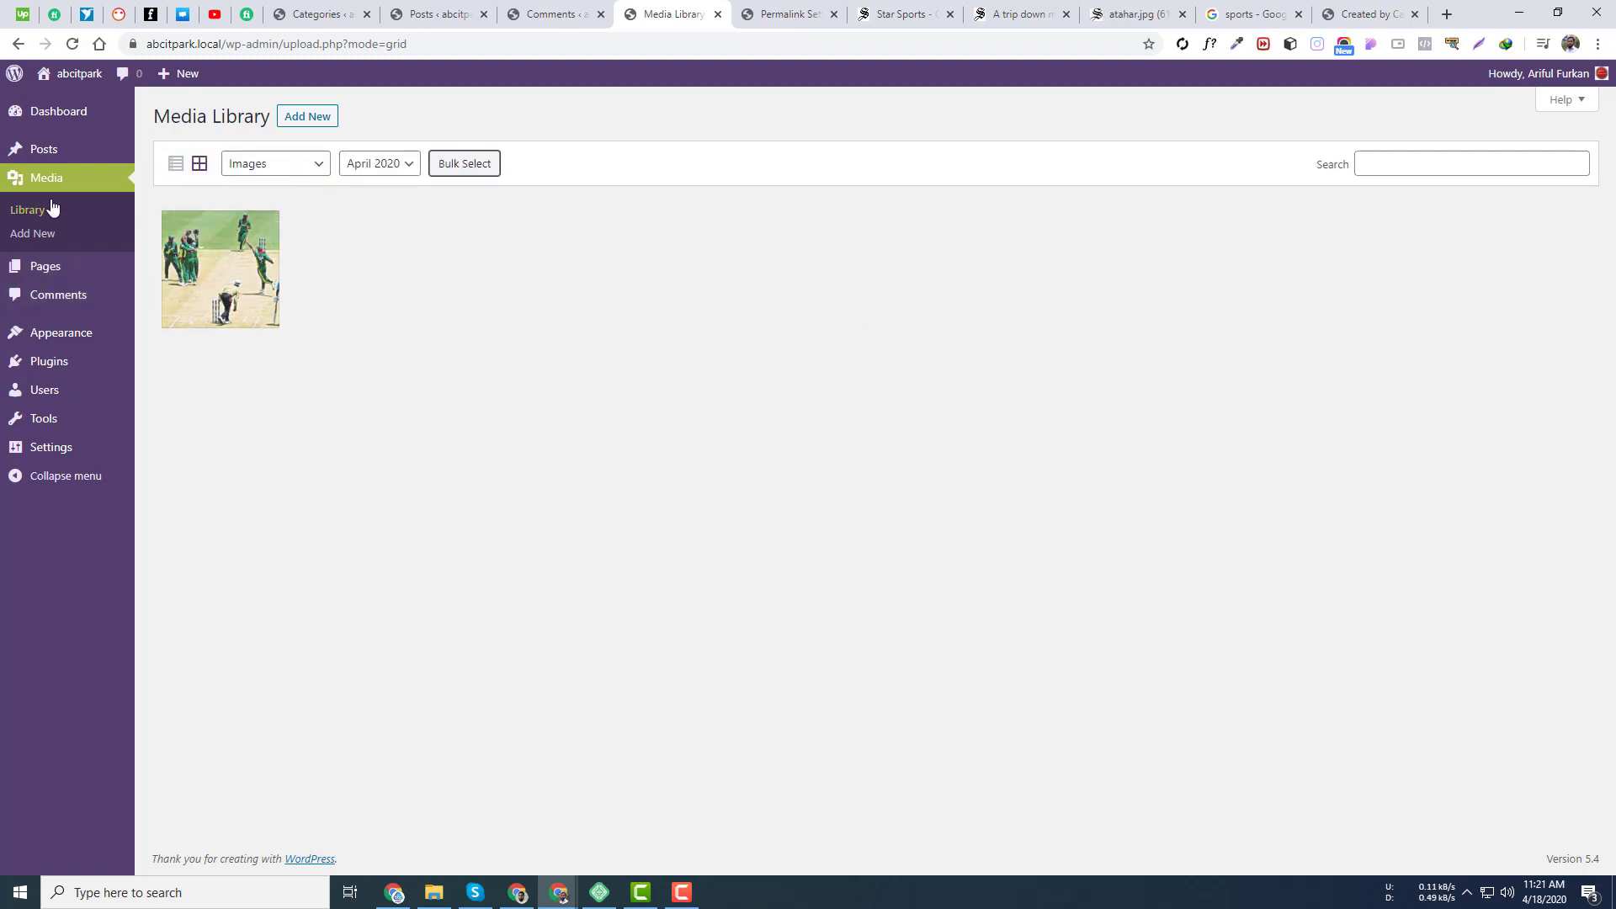
pyautogui.click(312, 118)
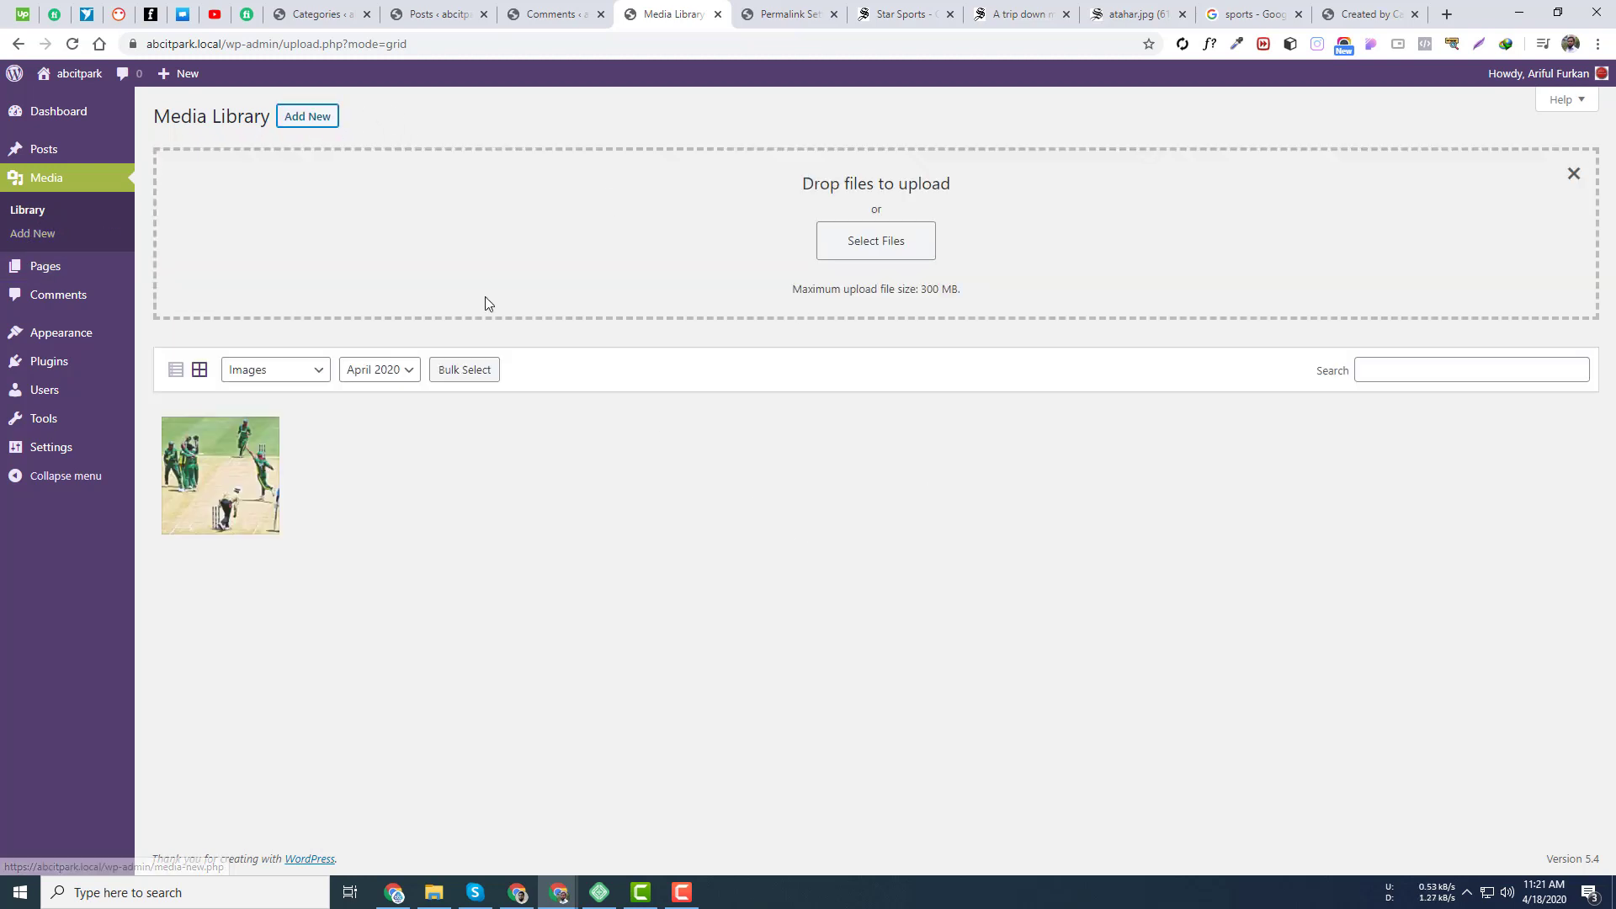
pyautogui.click(308, 117)
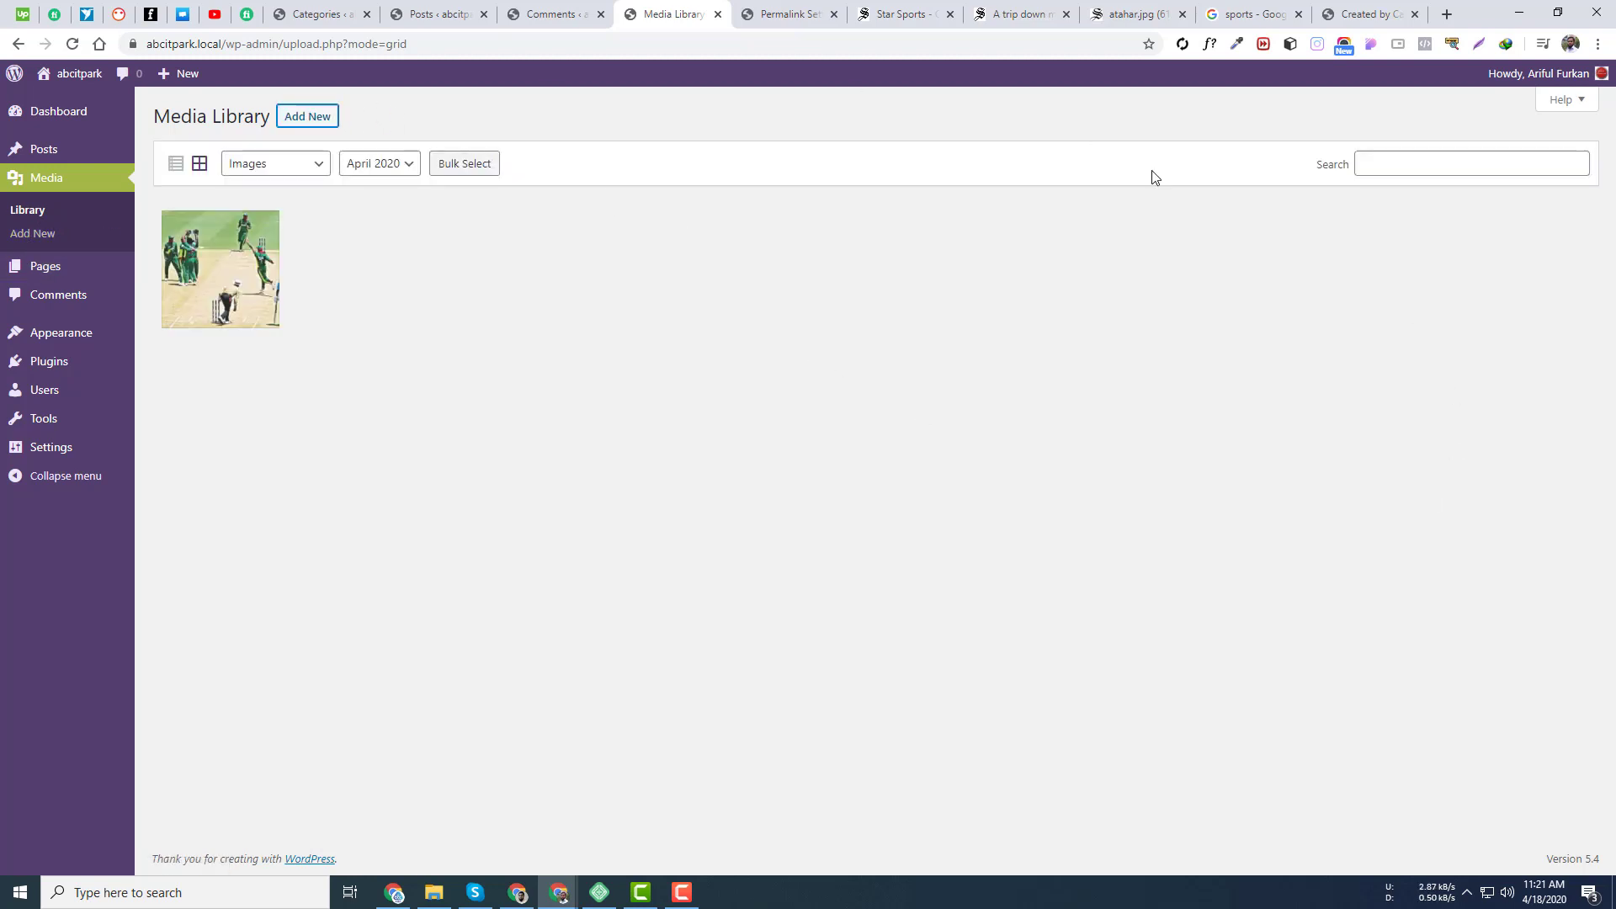
# Open the Media Library's help overview and read the part about the most recent uploads being listed first.
pyautogui.click(1561, 100)
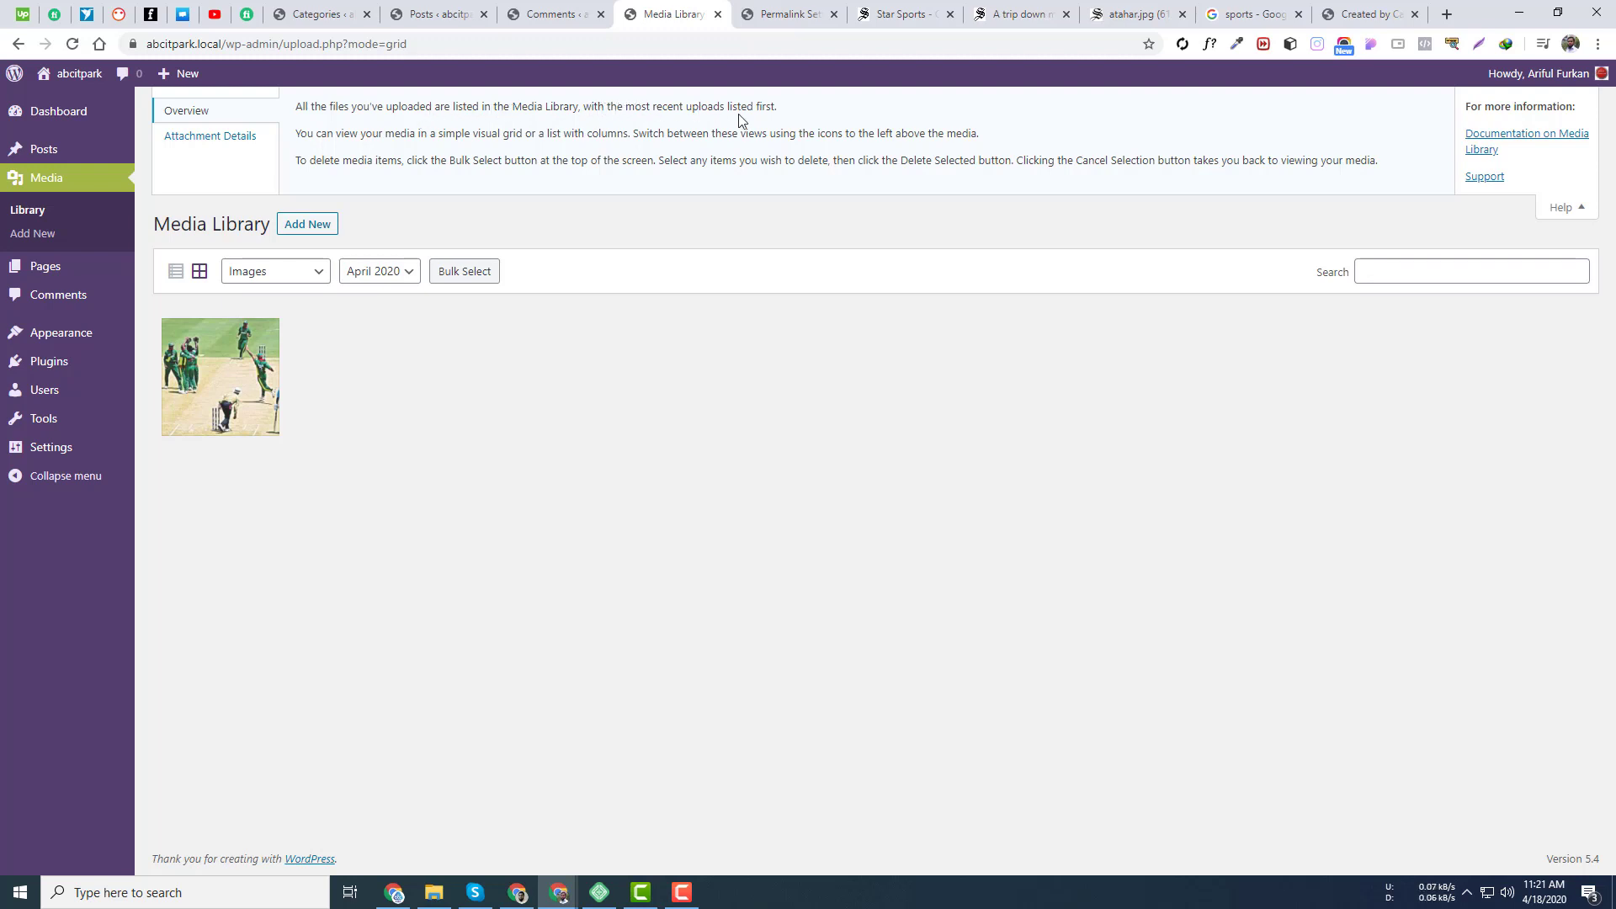
pyautogui.moveTo(781, 106); pyautogui.dragTo(579, 106)
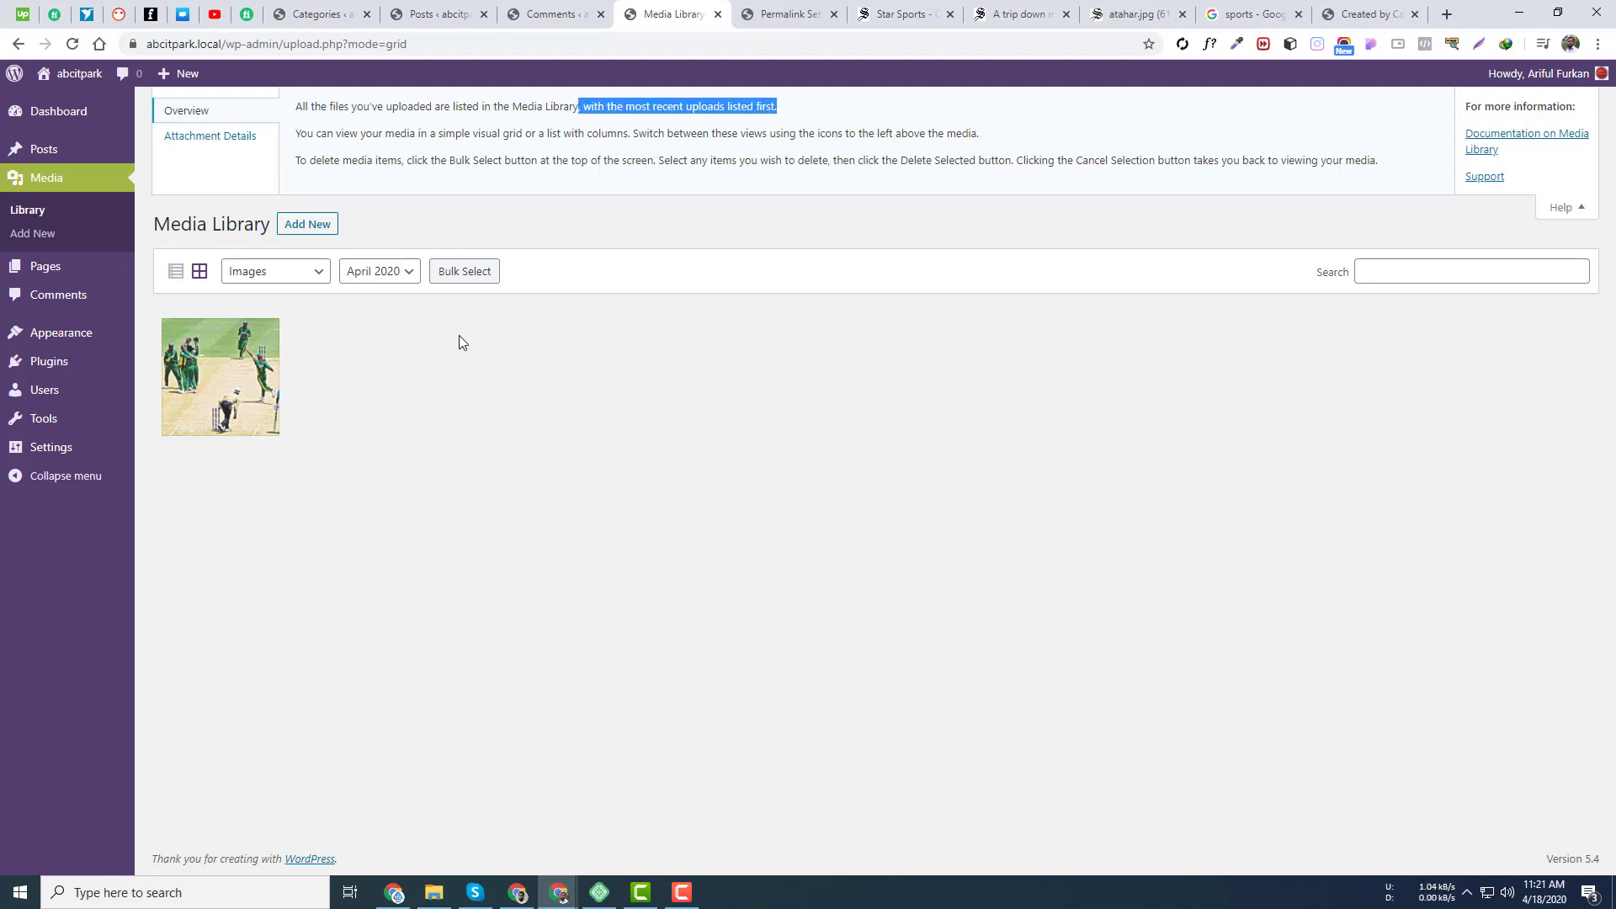
pyautogui.click(425, 371)
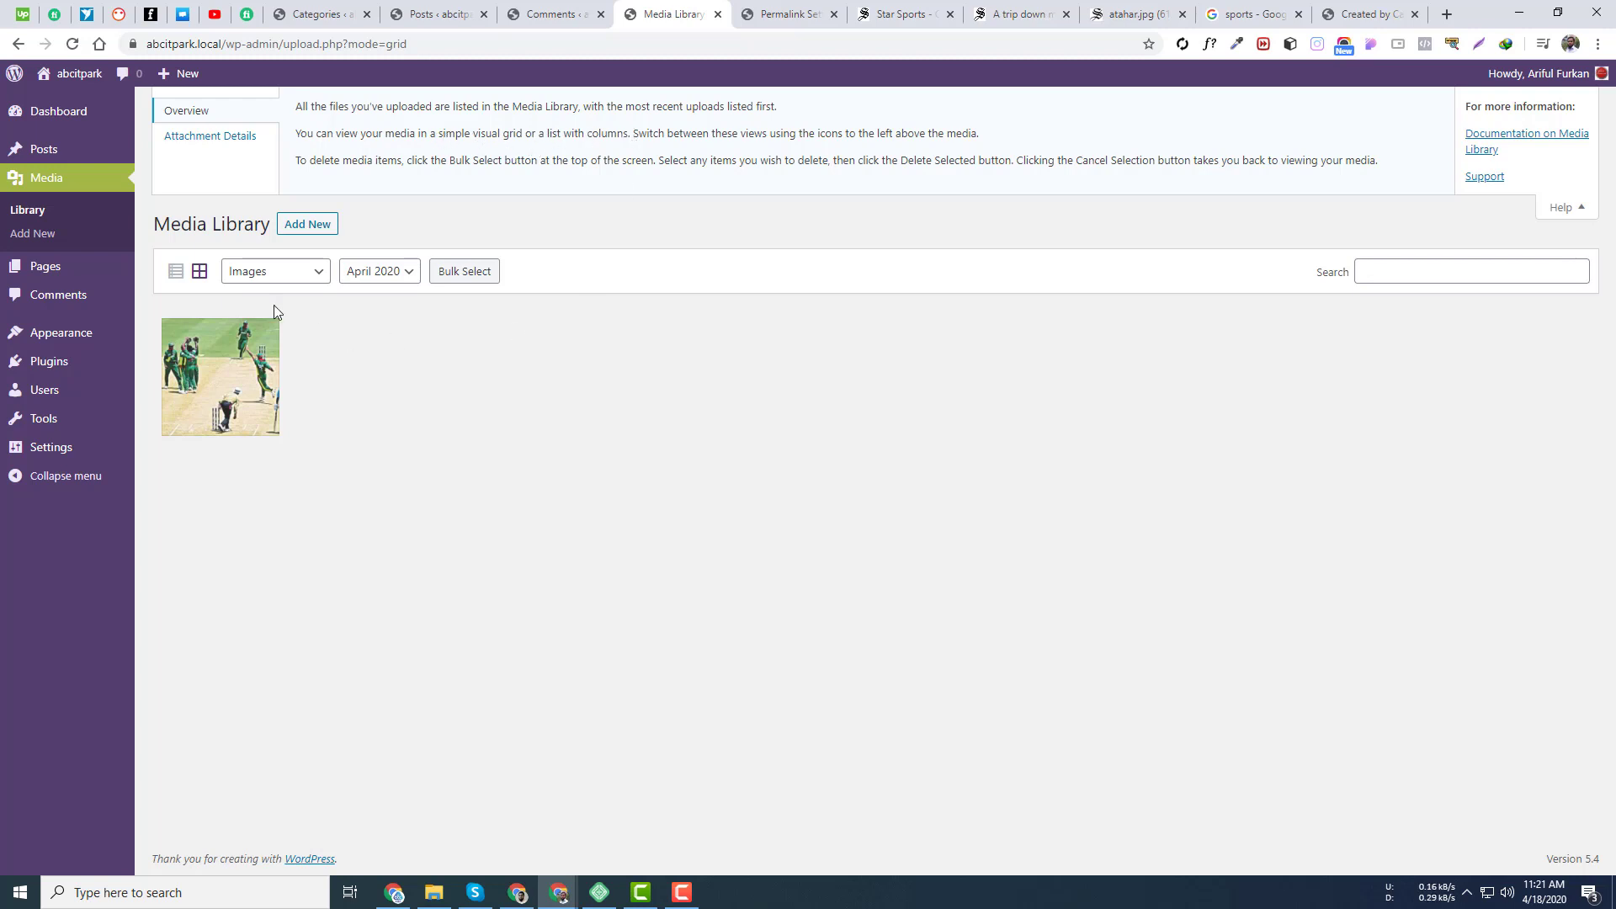
# Show the Media Library as a list and examine the atahar file's name, comment and date columns.
pyautogui.click(175, 271)
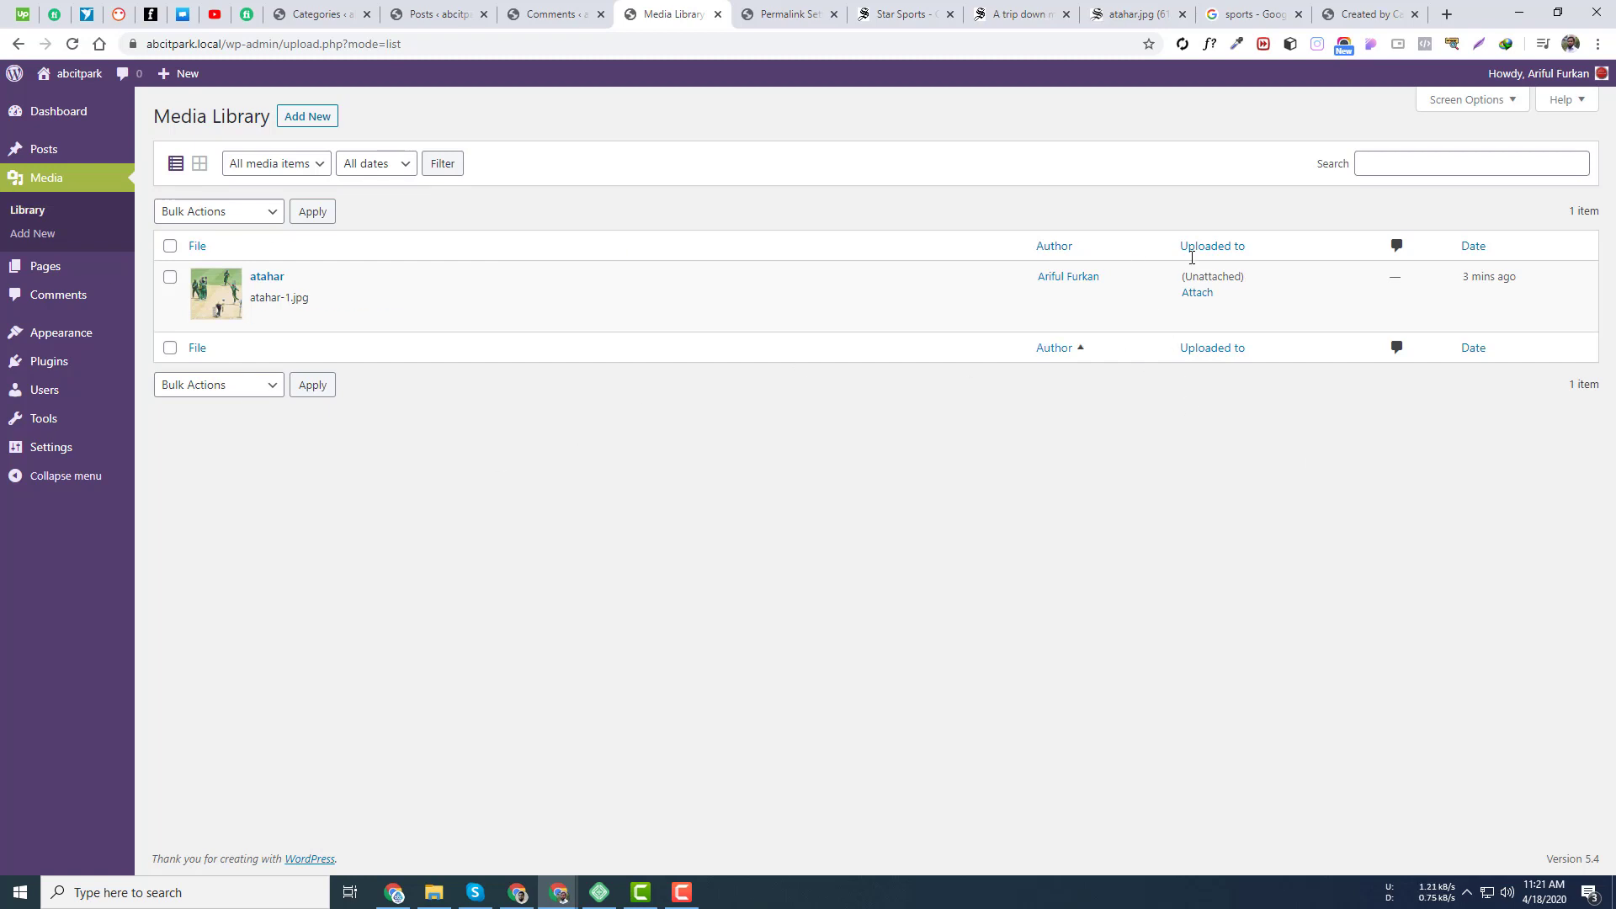
pyautogui.moveTo(316, 301); pyautogui.dragTo(251, 279)
pyautogui.click(261, 296)
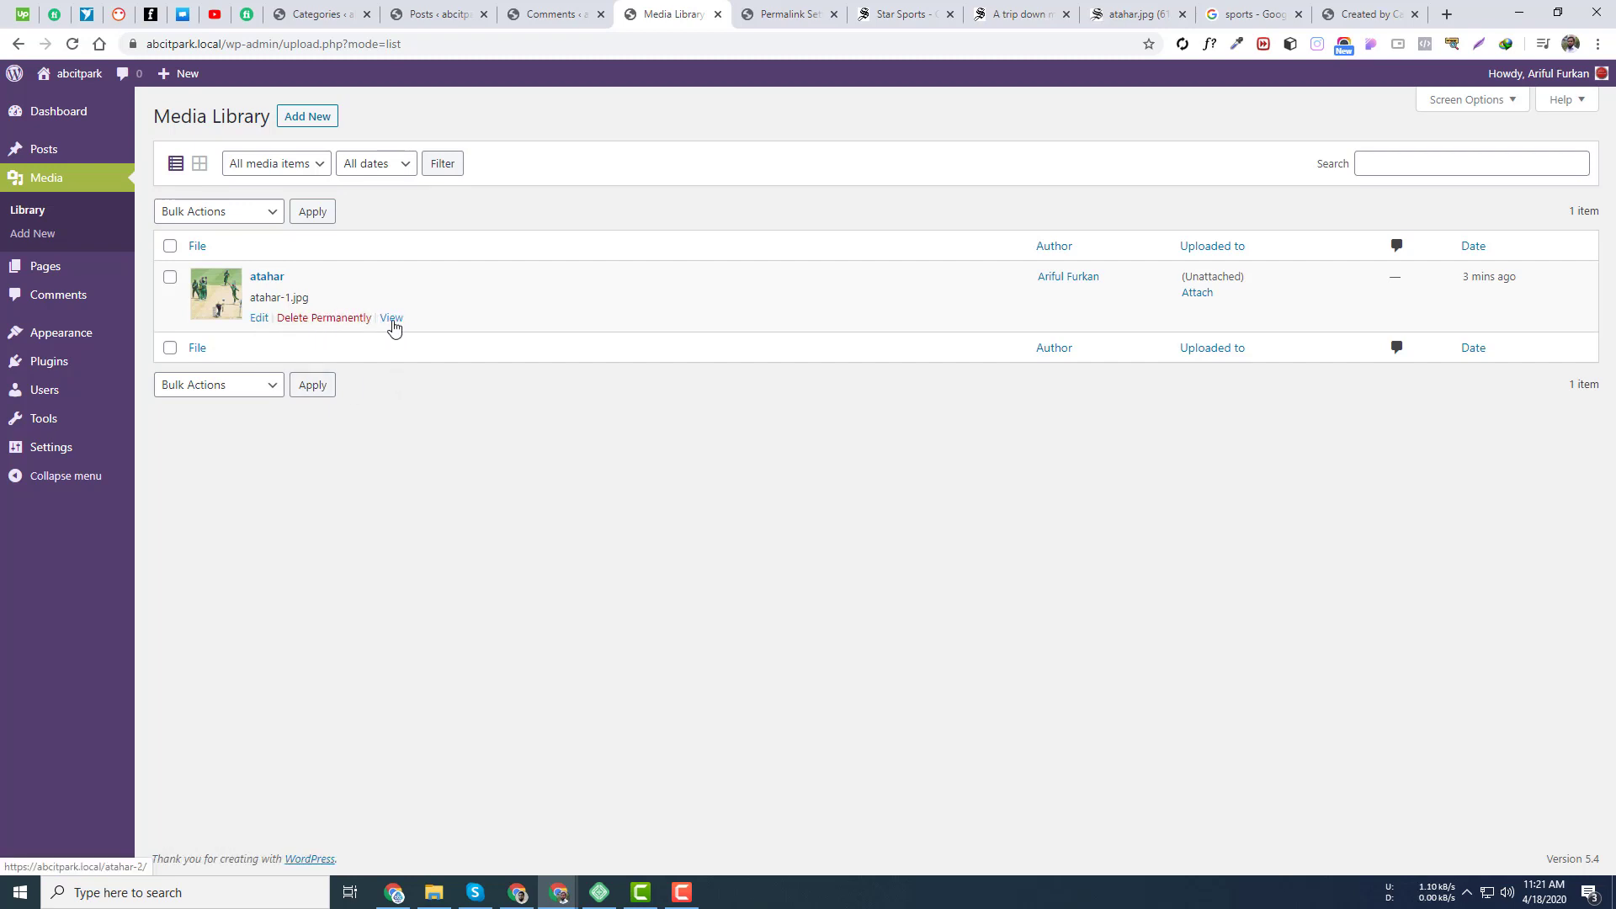
pyautogui.moveTo(1521, 277); pyautogui.dragTo(1371, 283)
pyautogui.click(1232, 358)
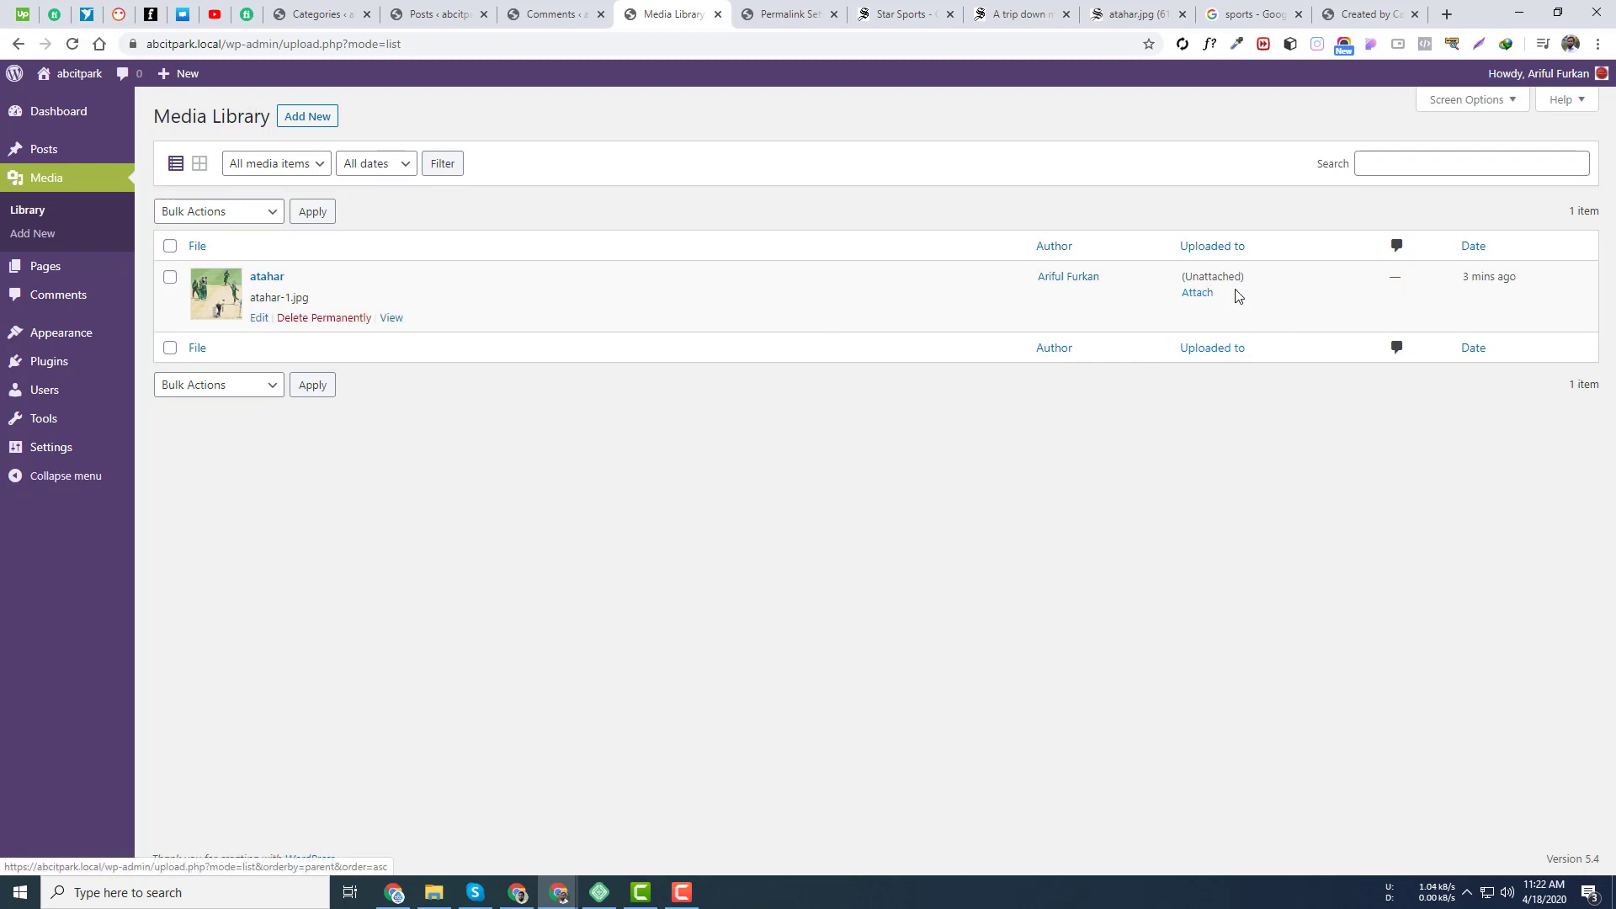
pyautogui.click(1191, 292)
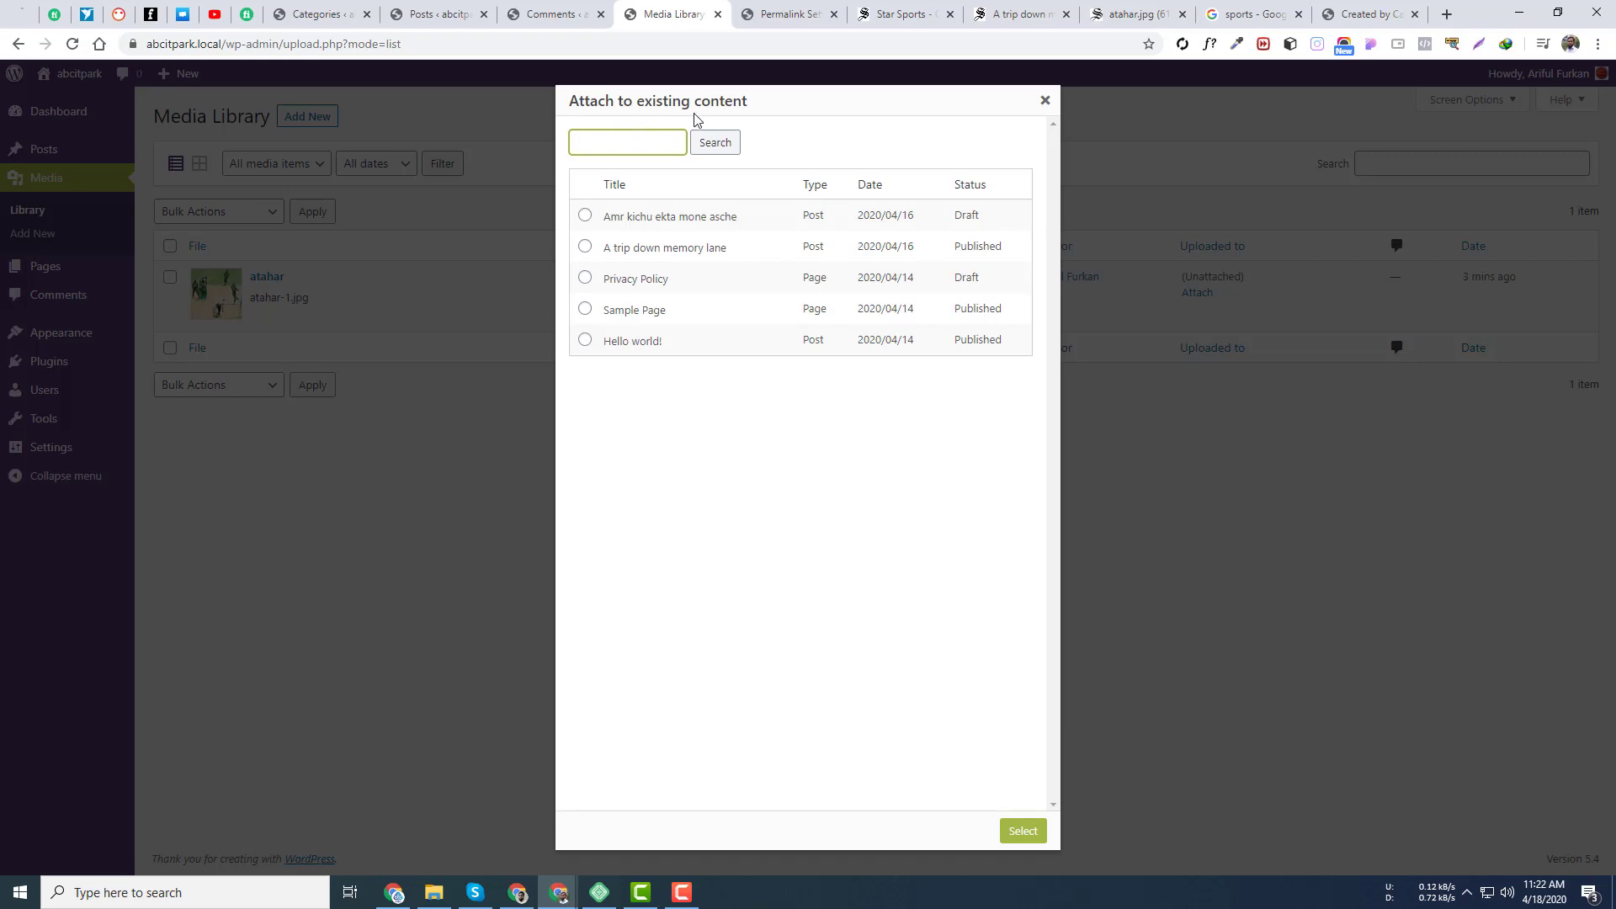
pyautogui.click(615, 257)
pyautogui.click(627, 286)
pyautogui.click(627, 312)
pyautogui.click(630, 280)
pyautogui.click(1047, 102)
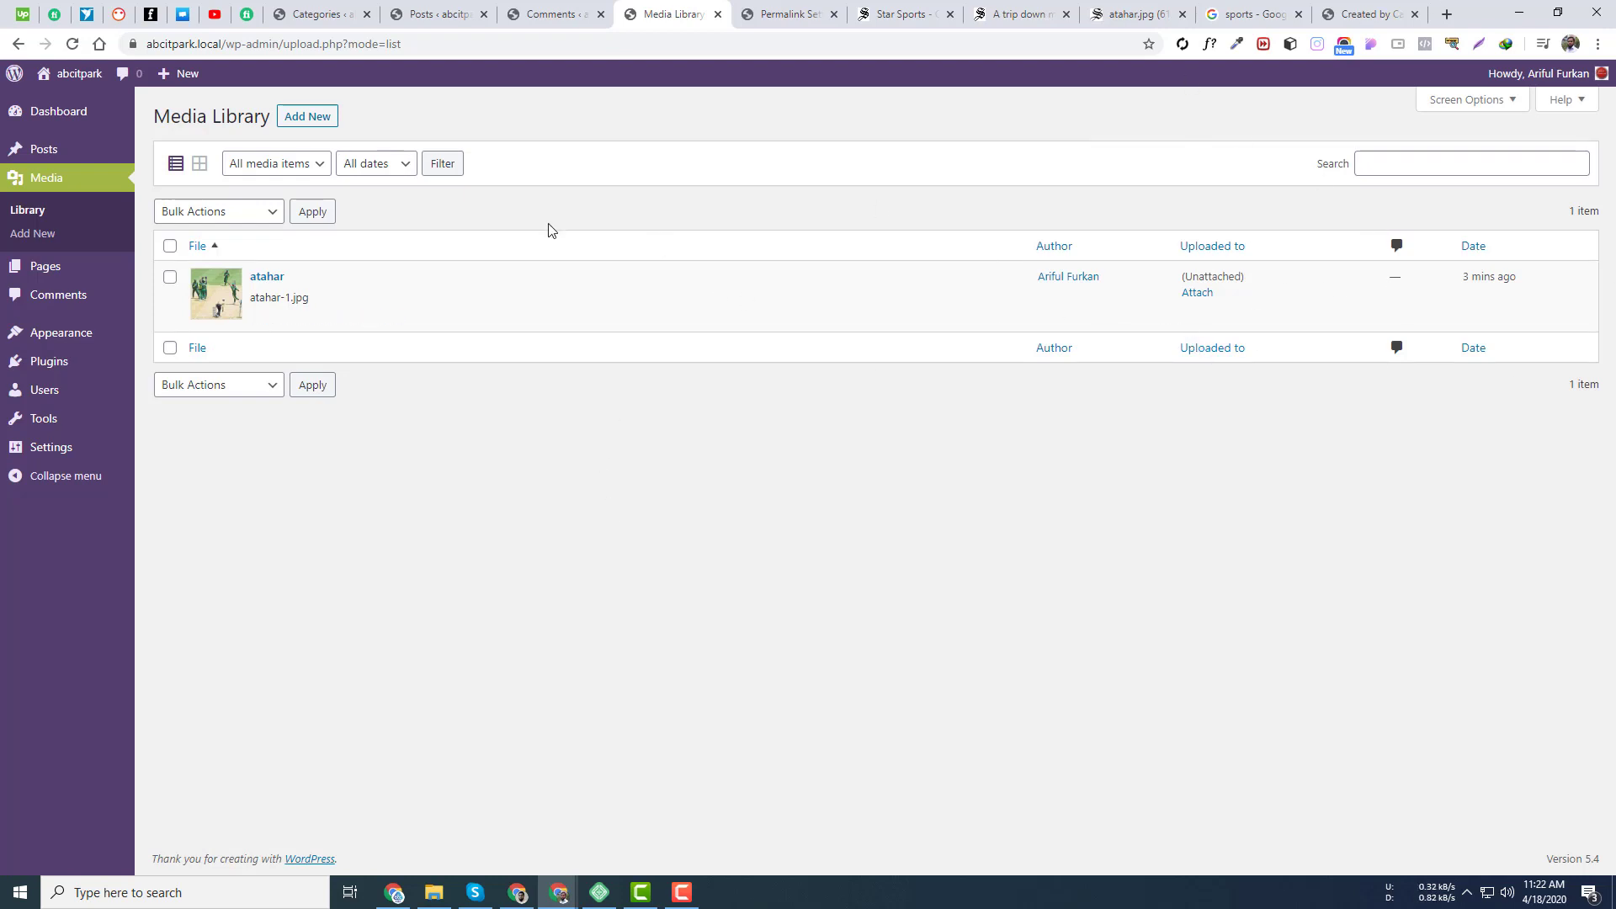
# Attach the atahar file to the existing post "A trip down memory lane".
pyautogui.click(1196, 293)
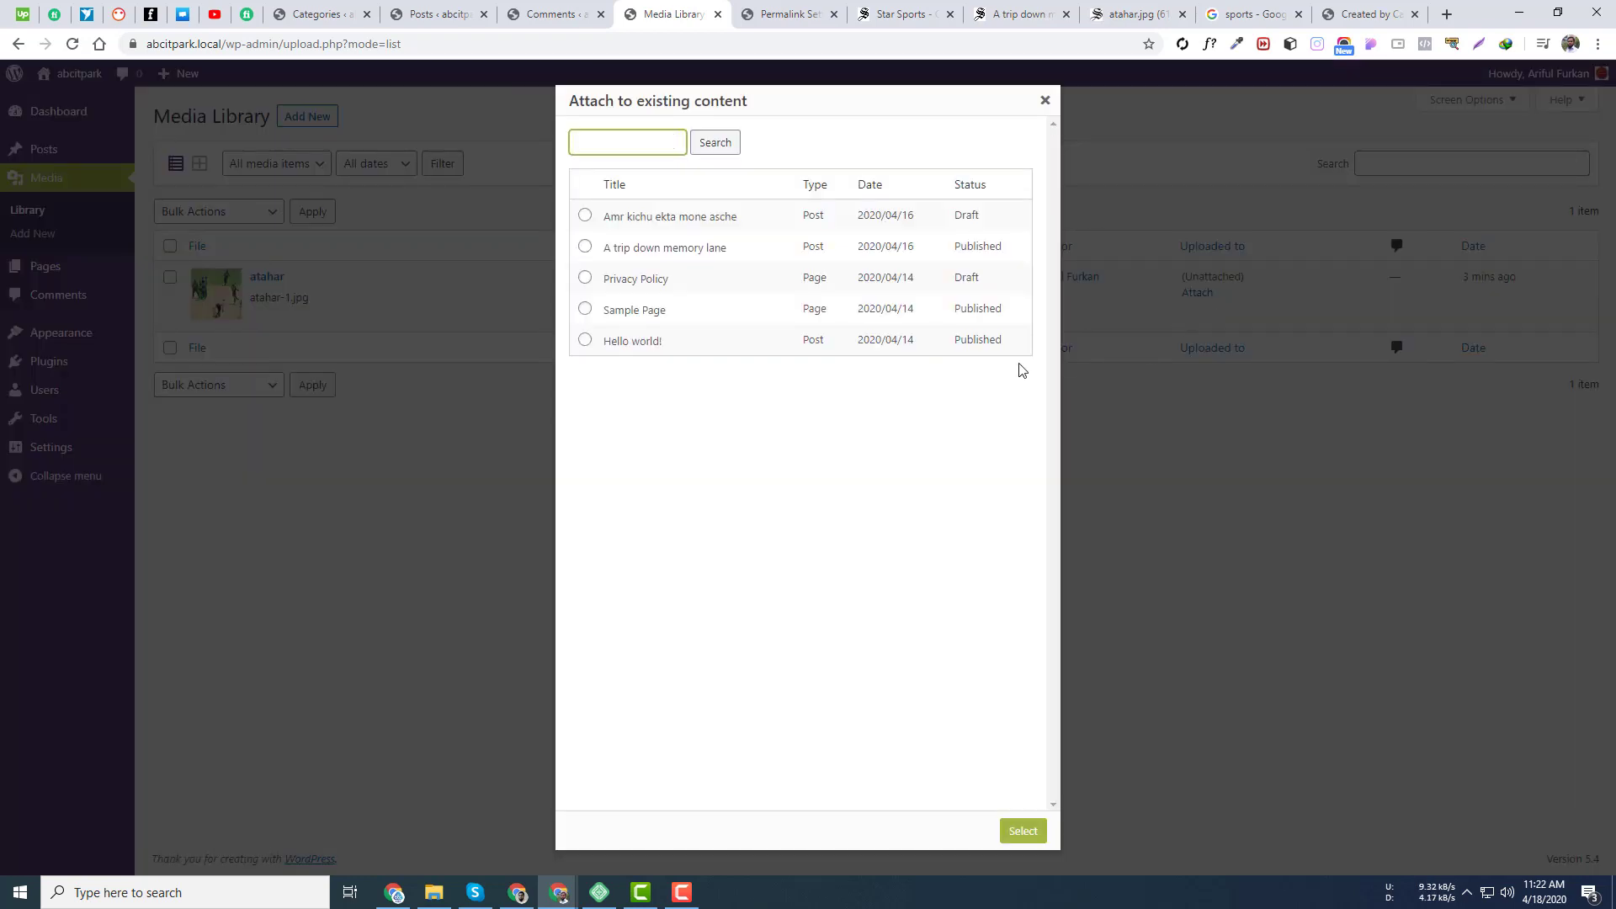
pyautogui.click(665, 250)
pyautogui.click(1024, 831)
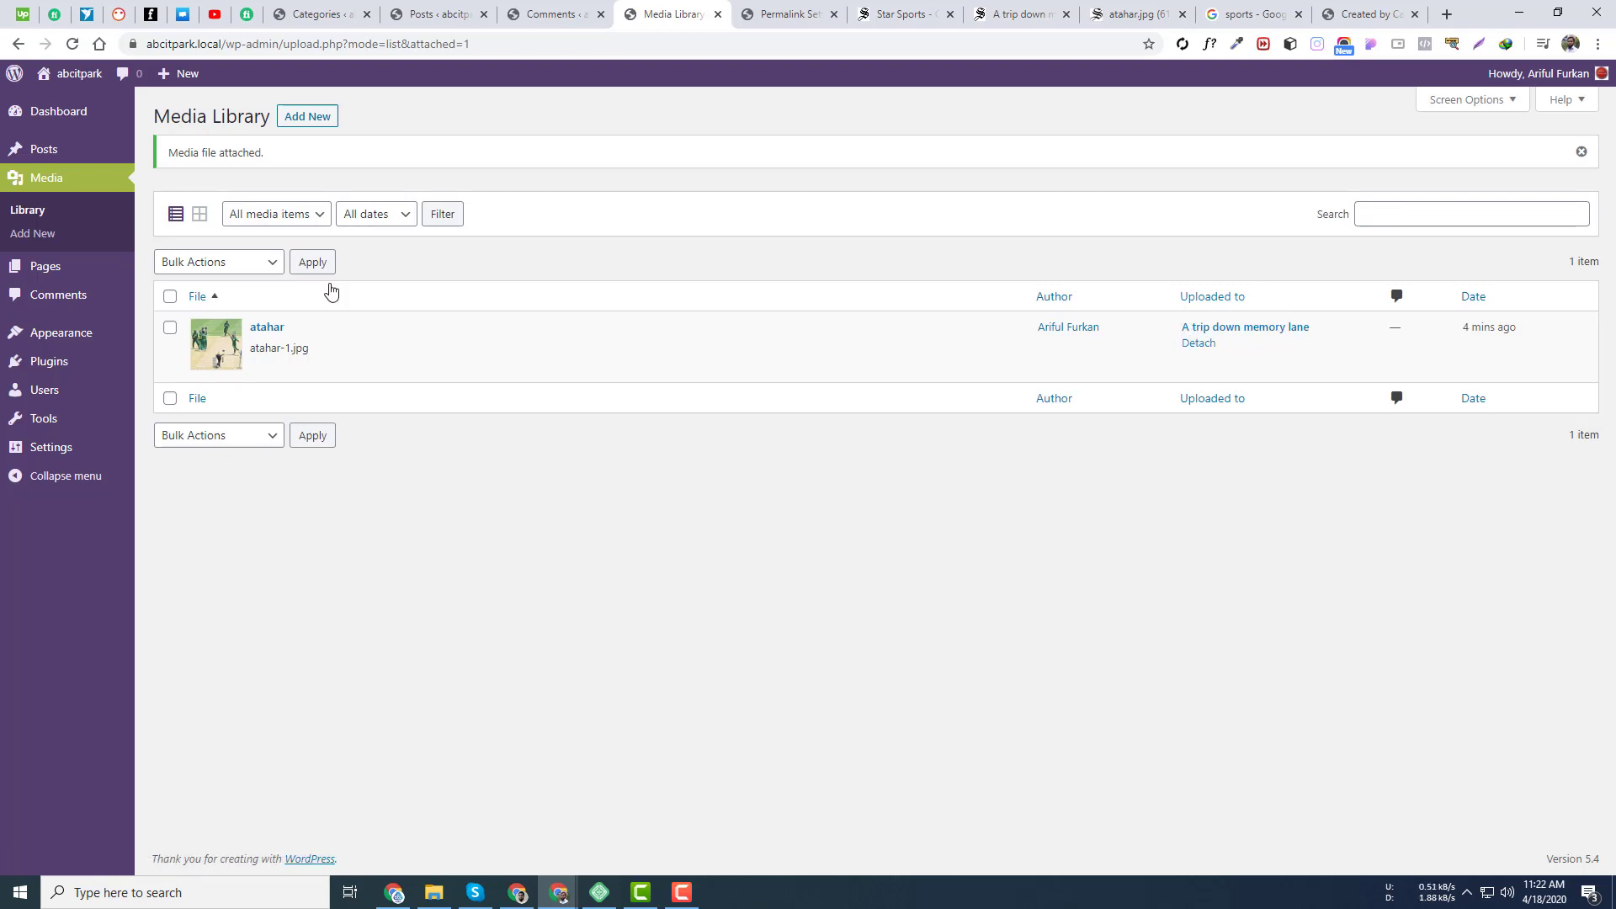
# Open the list of all posts in a new browser tab and switch to it.
pyautogui.moveTo(64, 156)
pyautogui.middleClick(183, 155)
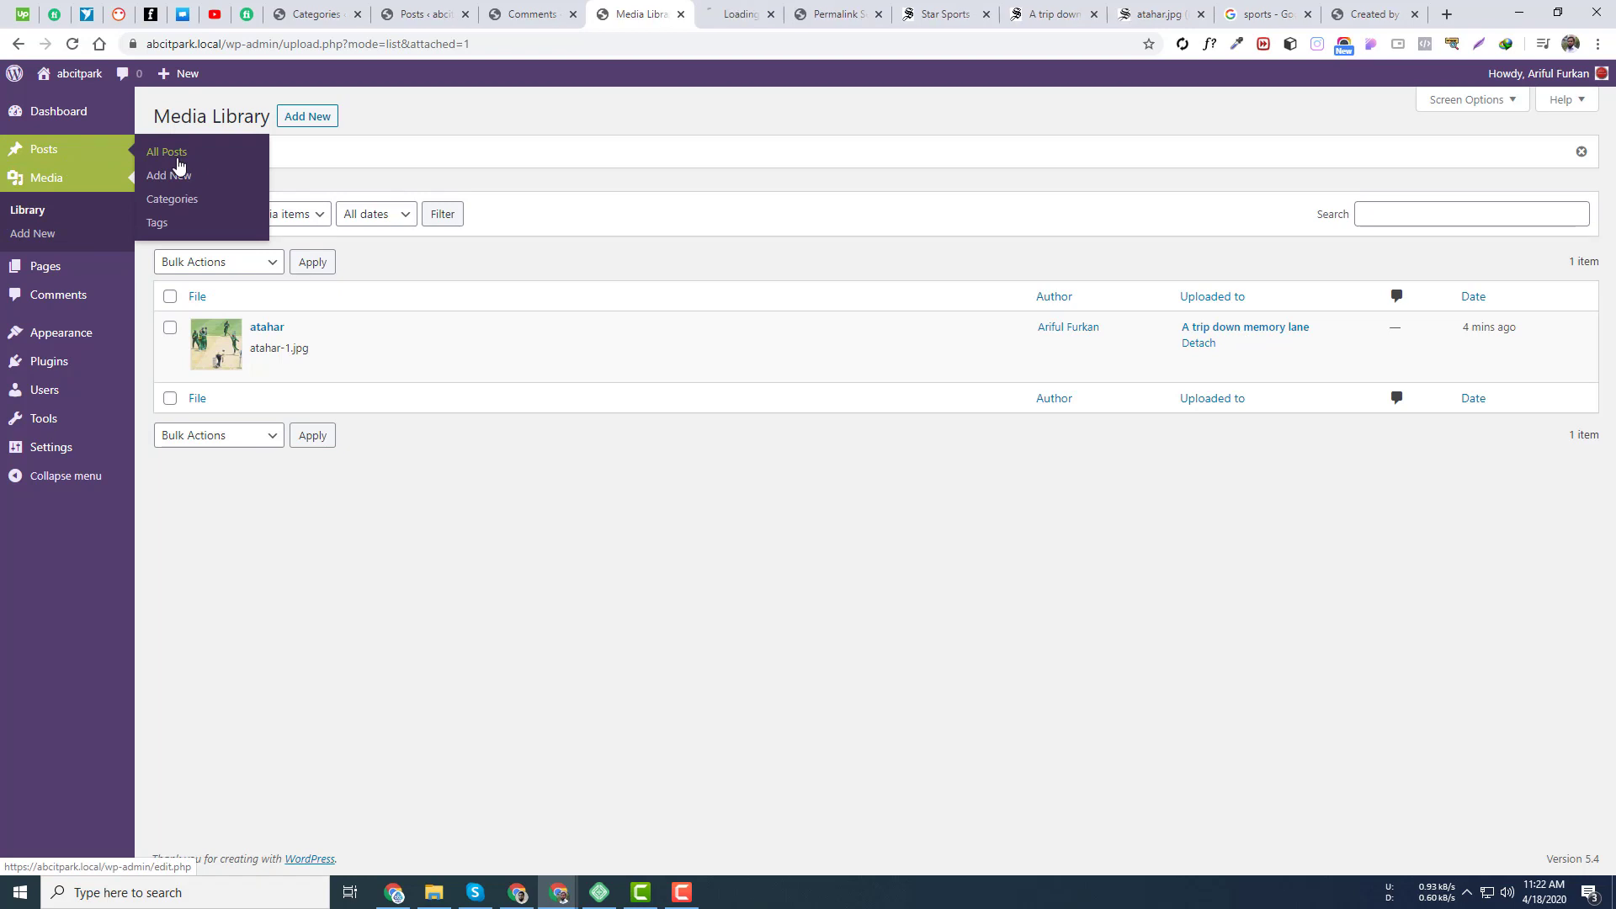
pyautogui.click(733, 4)
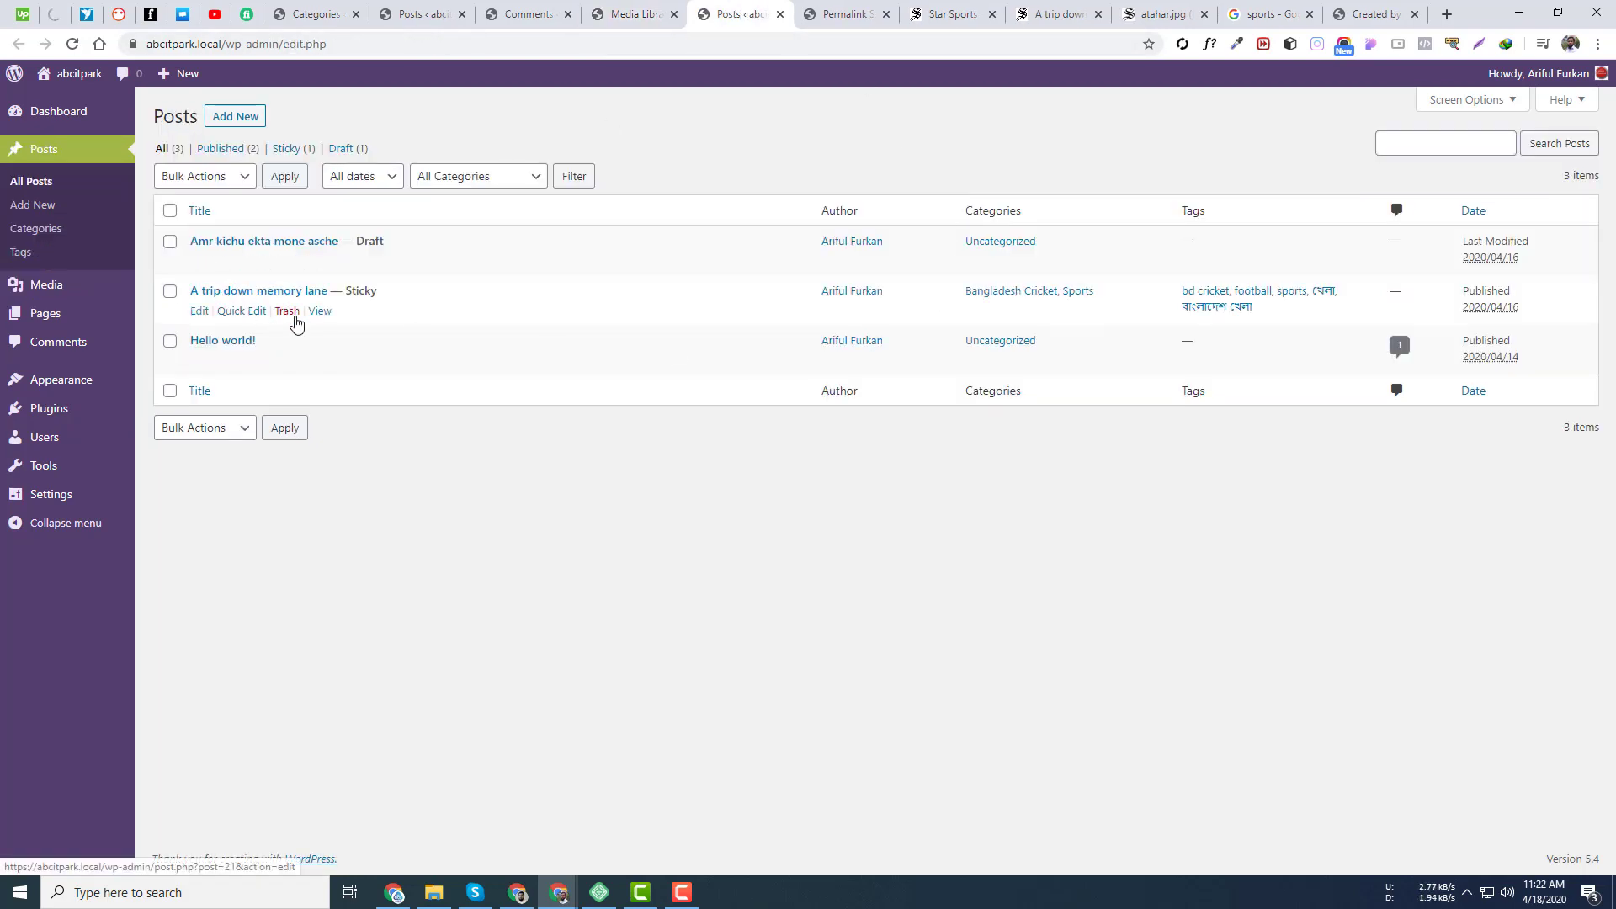
# View the published post "A trip down memory lane" in a new browser tab and look through the whole page.
pyautogui.middleClick(317, 312)
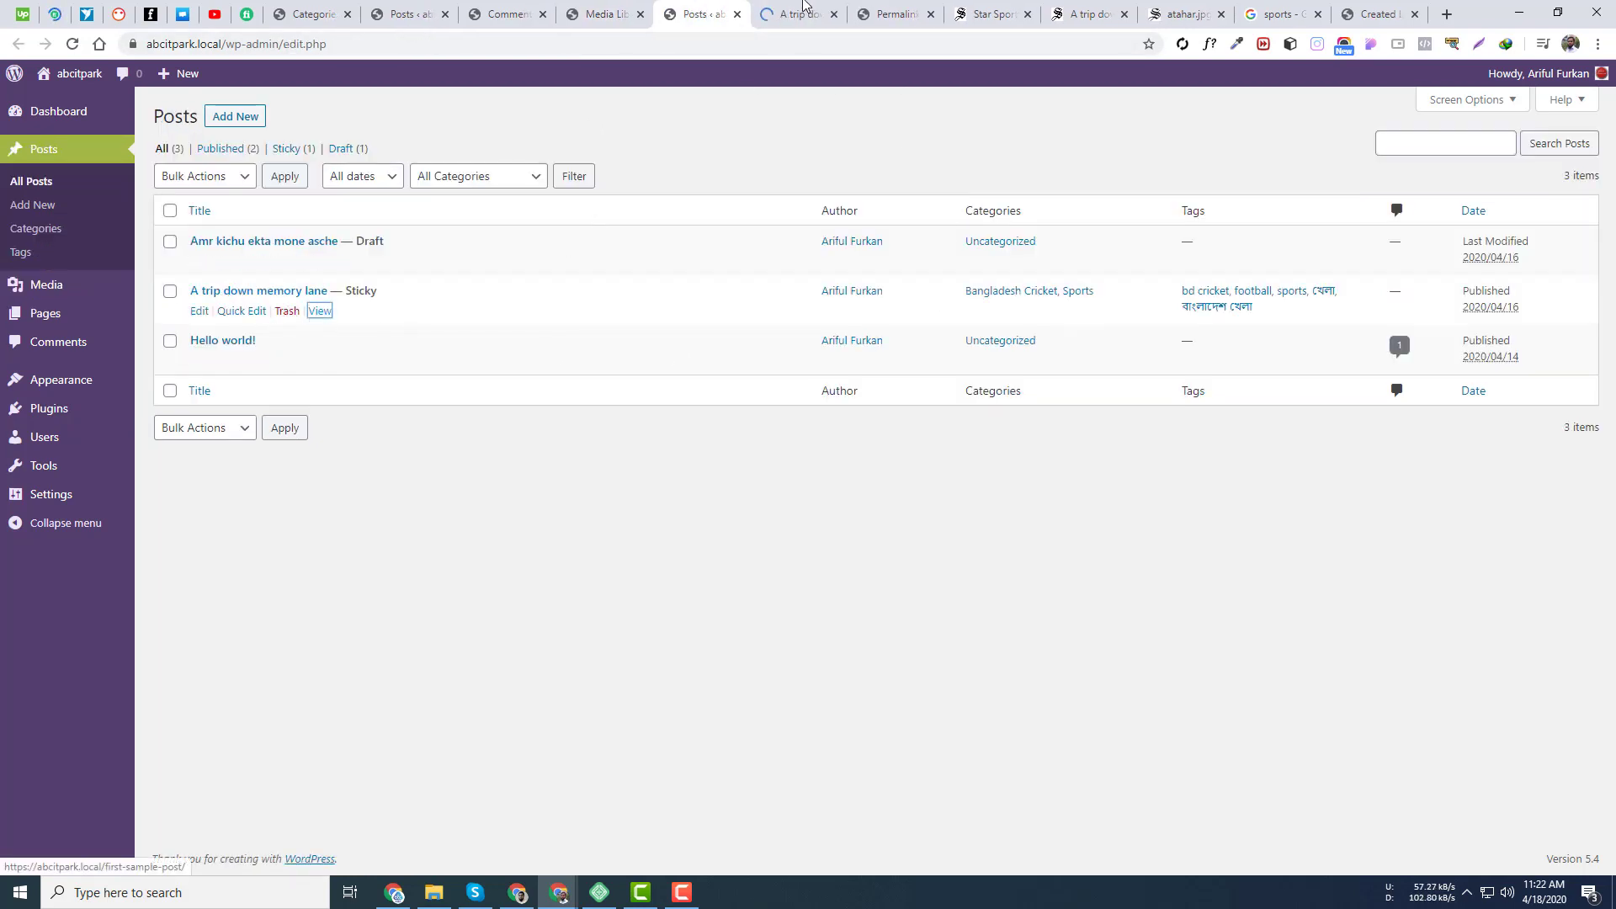
pyautogui.click(804, 12)
pyautogui.scroll(-15, 769, 473)
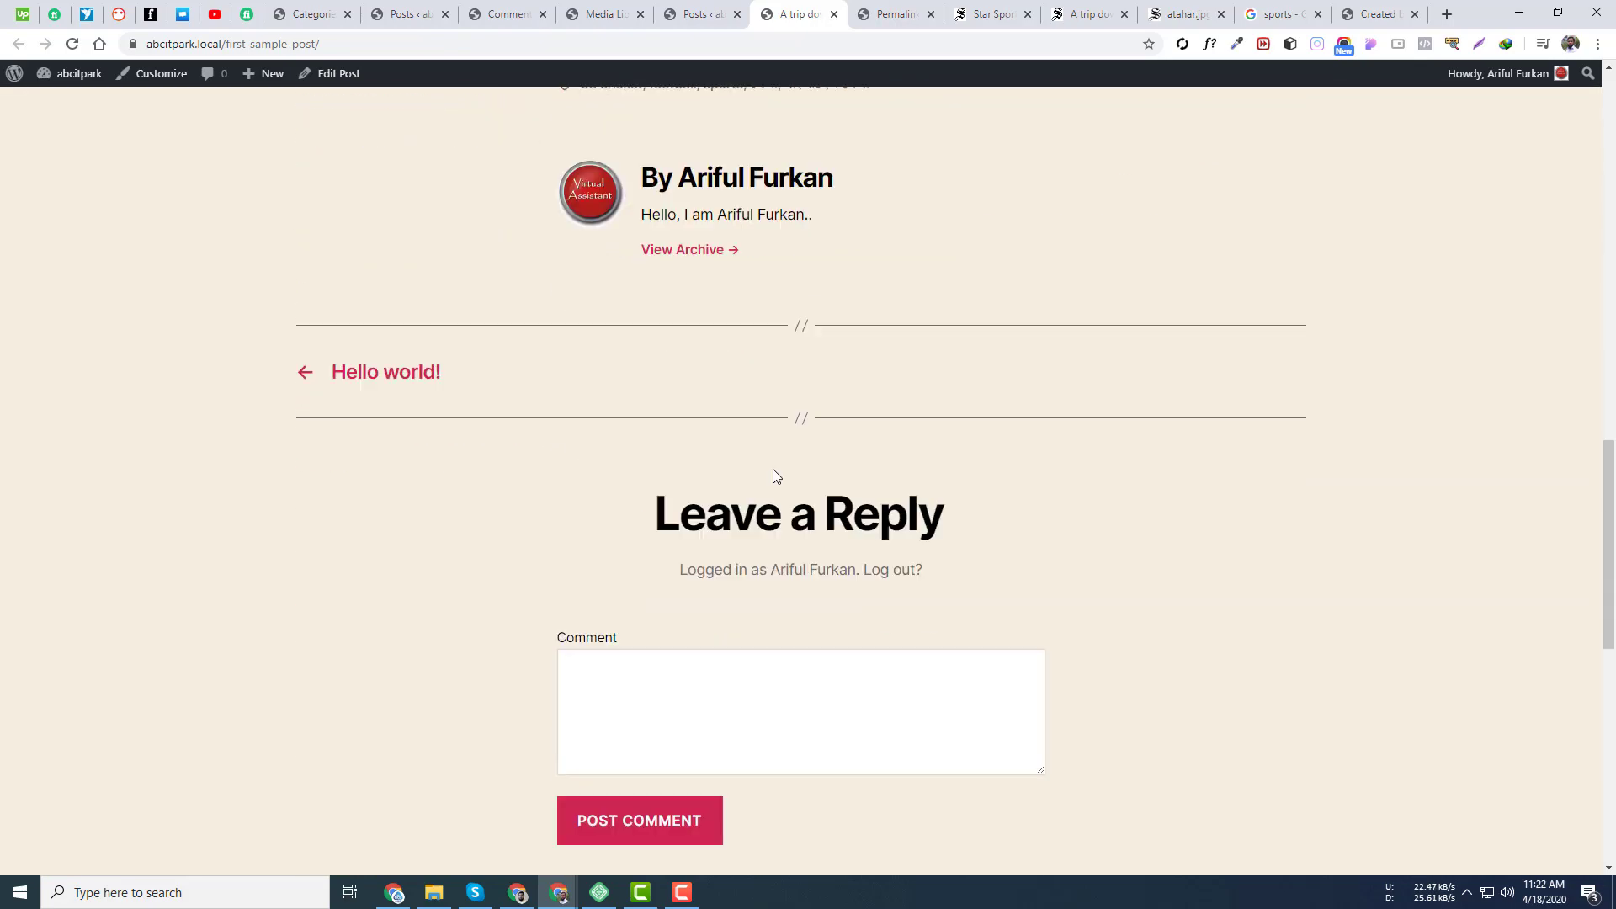
pyautogui.scroll(-5, 775, 466)
pyautogui.scroll(20, 787, 461)
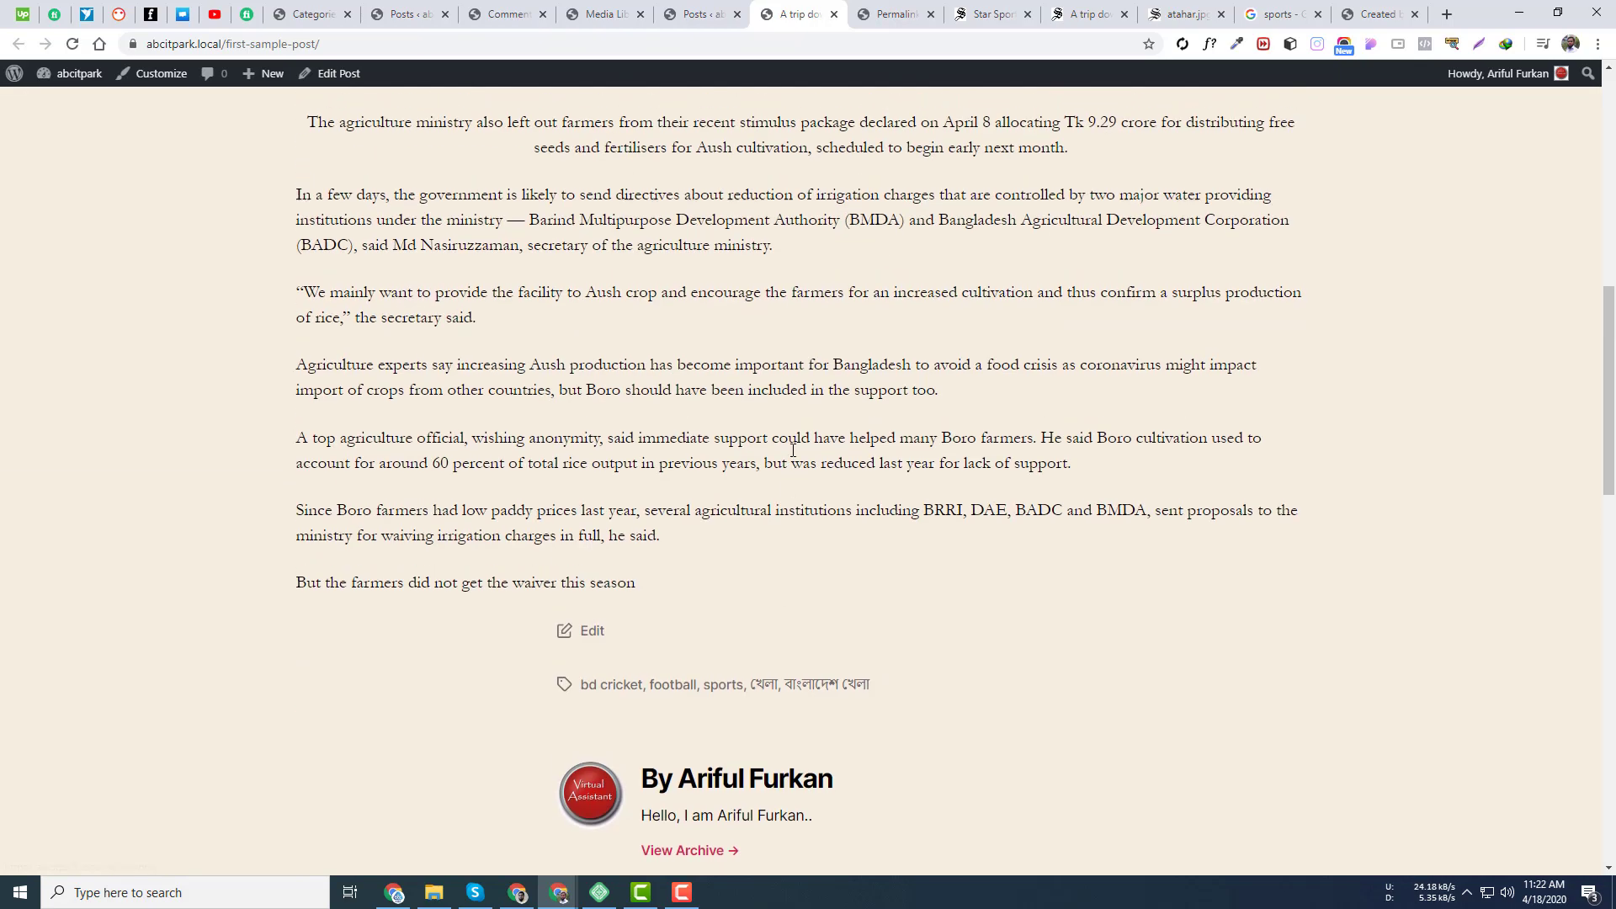
pyautogui.scroll(4, 480, 429)
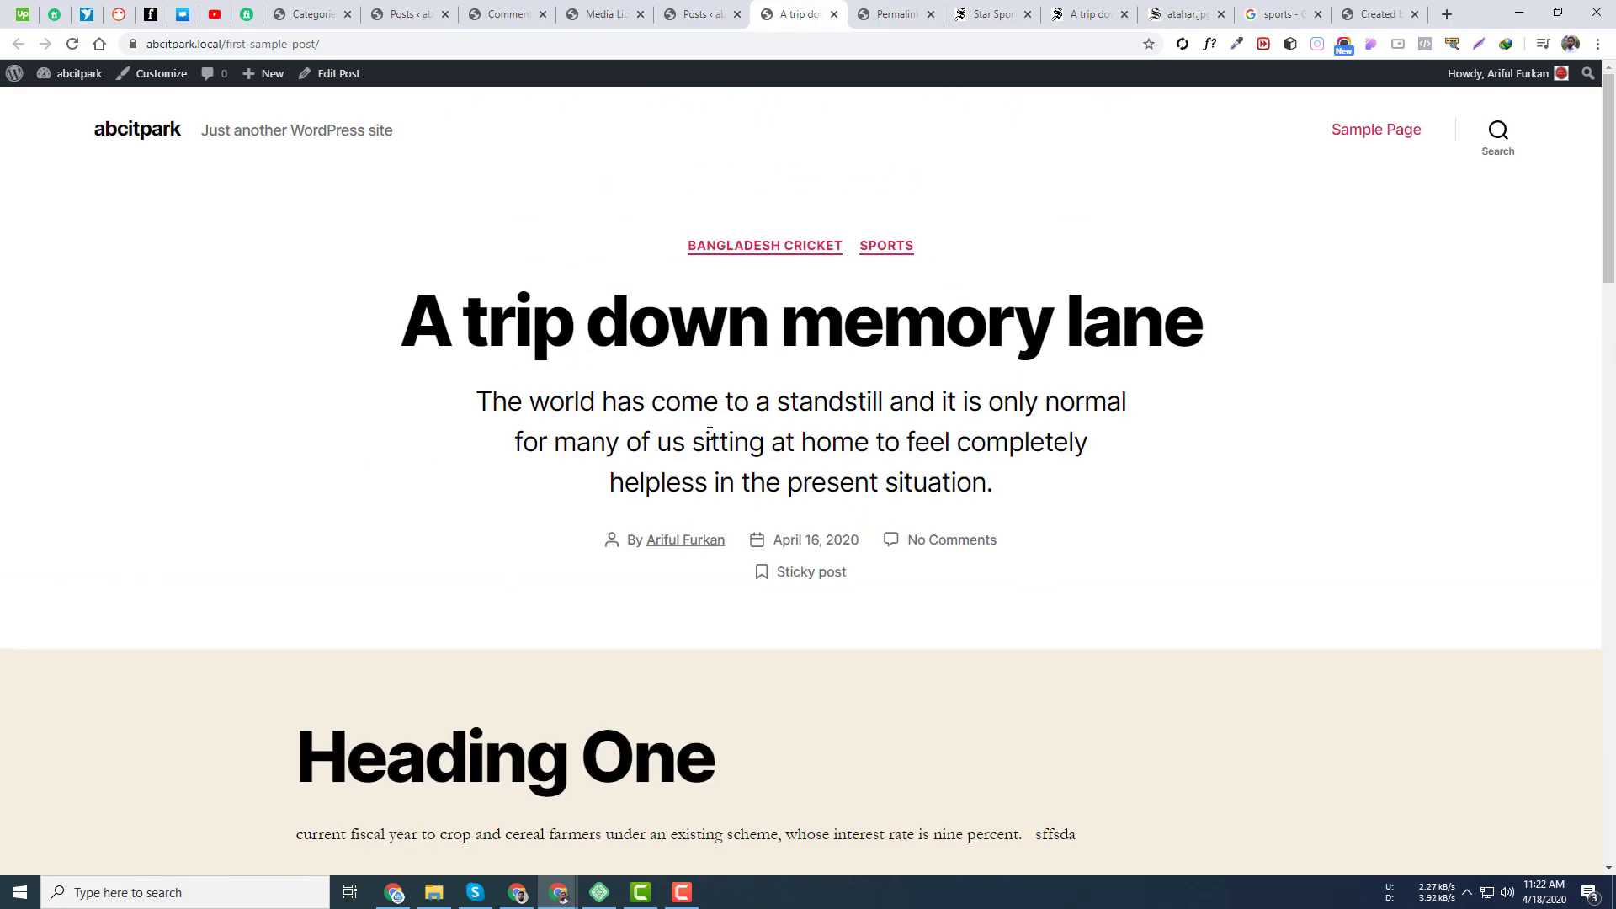
# Open the post "A trip down memory lane" for editing and select the atahar image in its featured image picker.
pyautogui.click(697, 15)
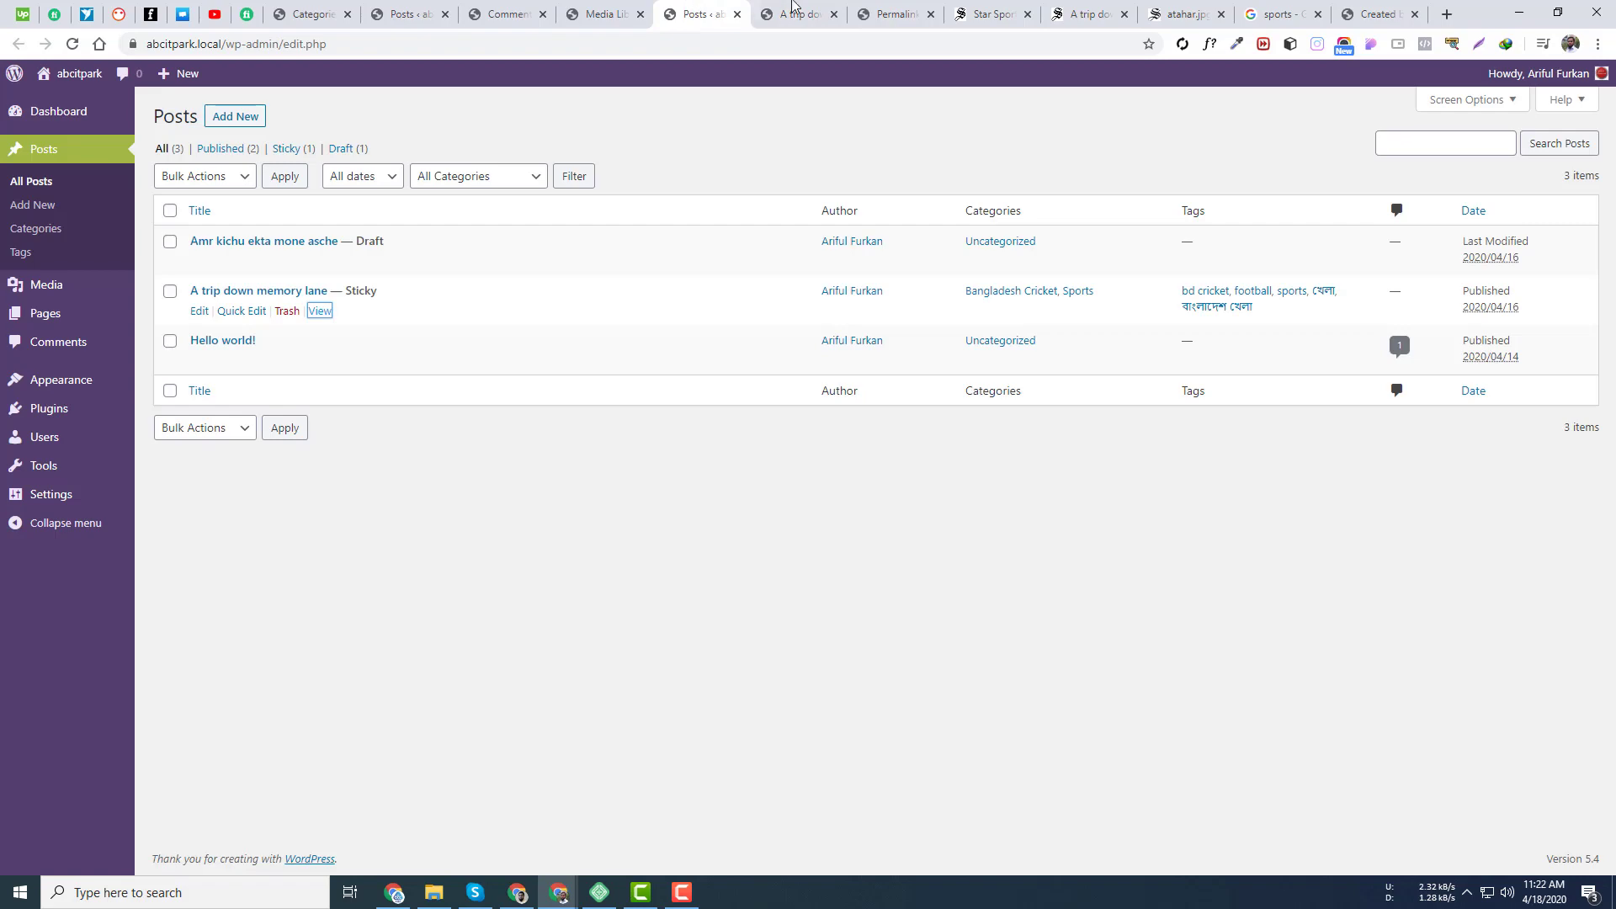
pyautogui.click(199, 311)
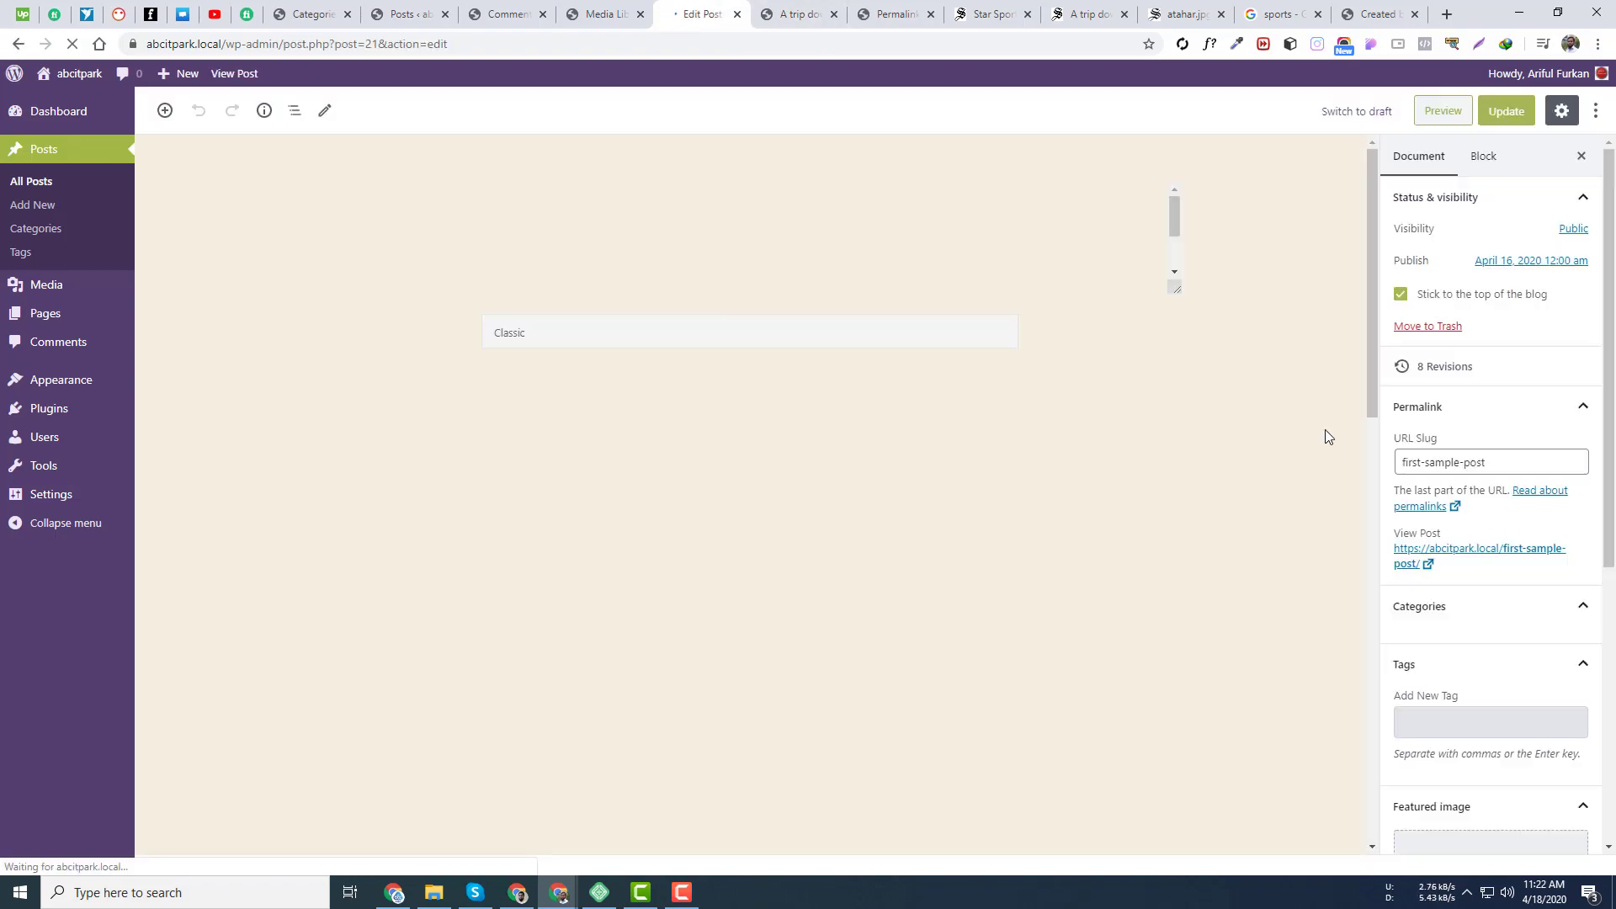
pyautogui.scroll(-15, 1255, 497)
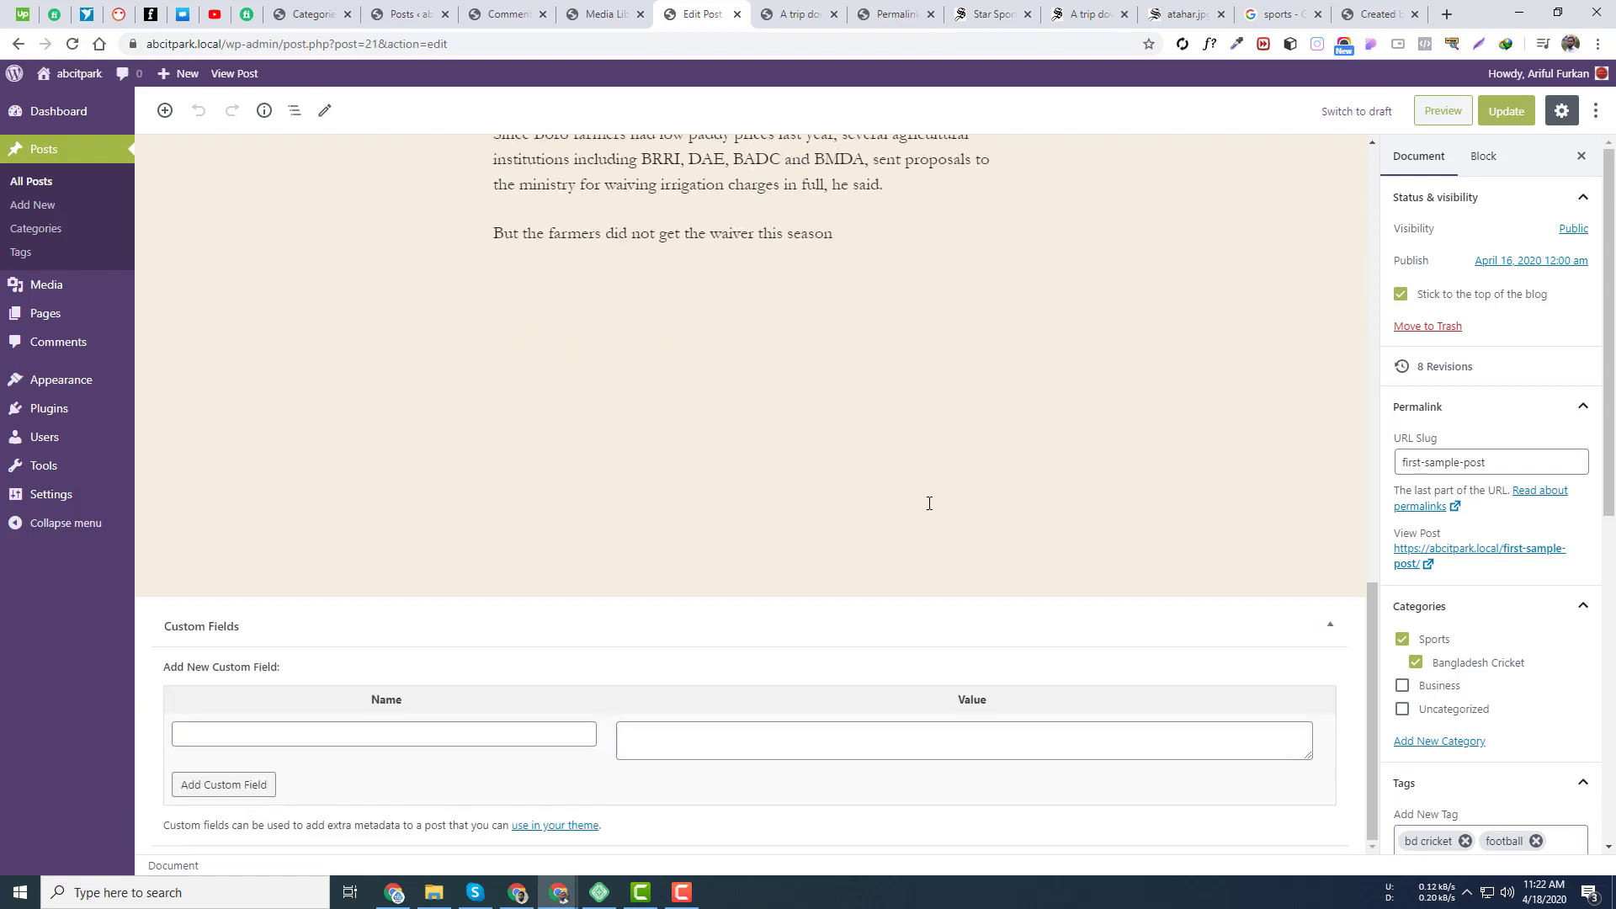
pyautogui.scroll(-8, 1506, 686)
pyautogui.click(1453, 408)
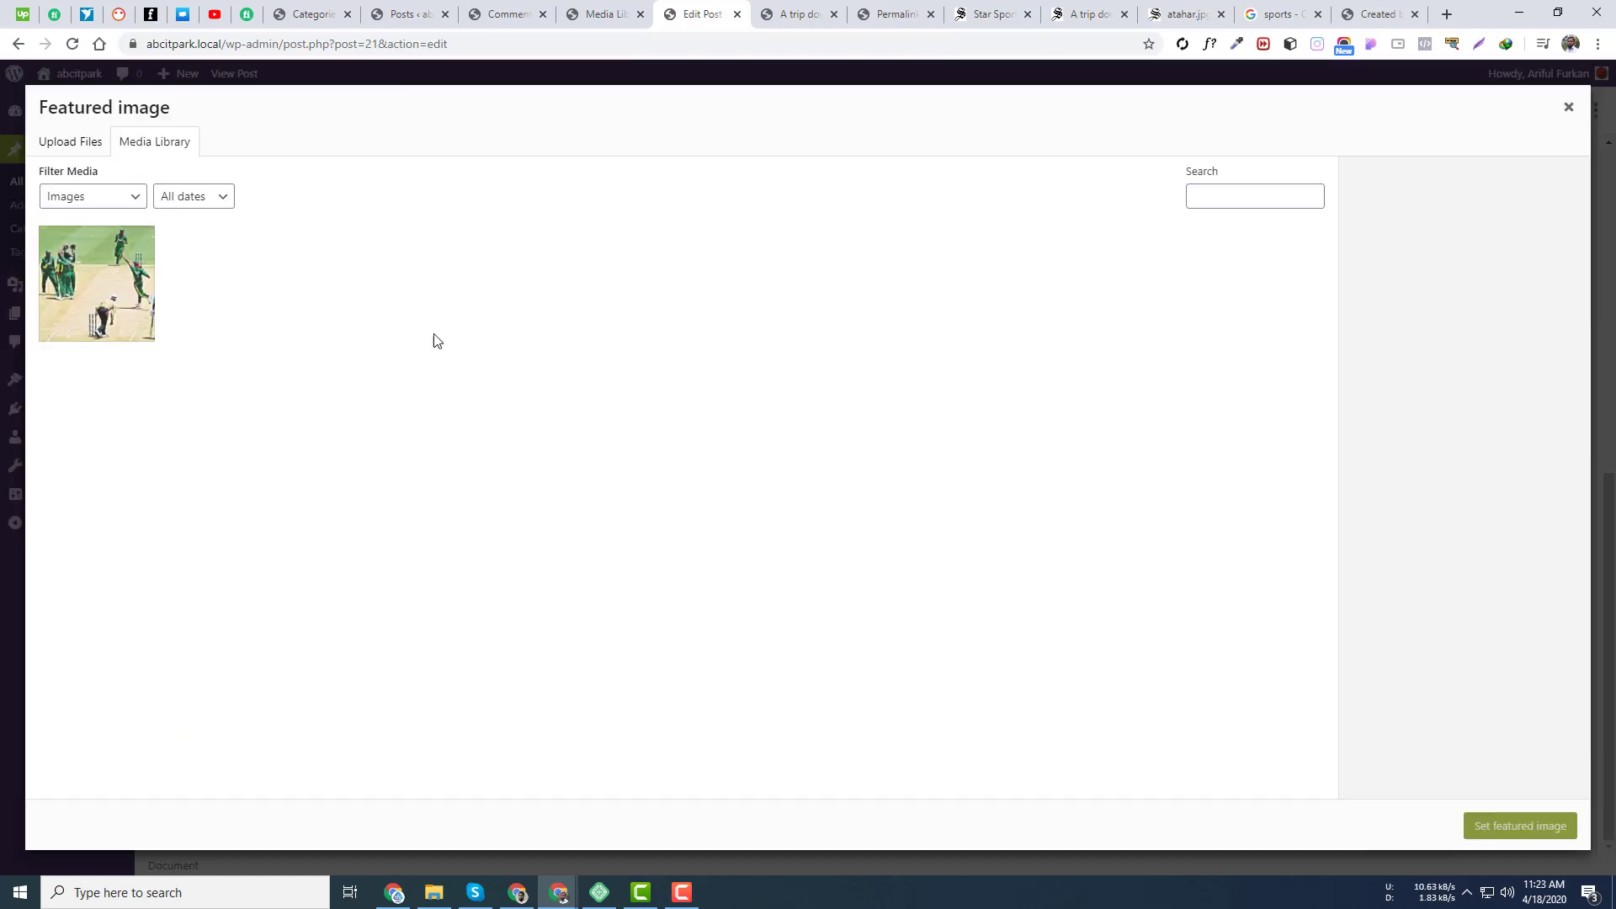
pyautogui.click(136, 296)
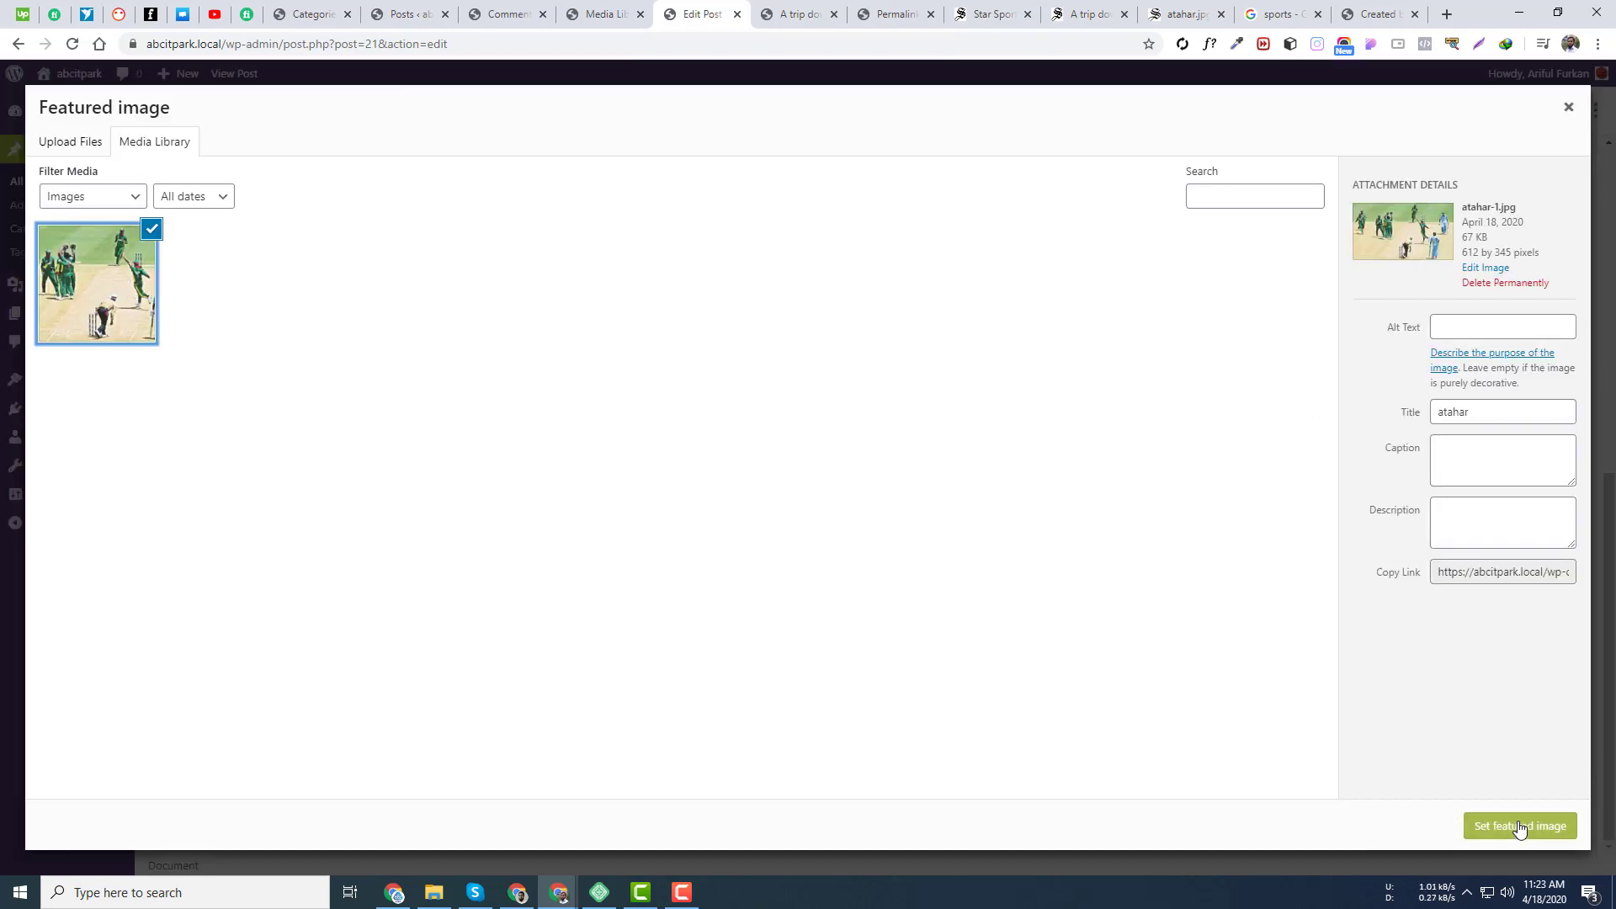
# Detach the atahar file from its post in the Media Library list and delete the file permanently.
pyautogui.click(599, 12)
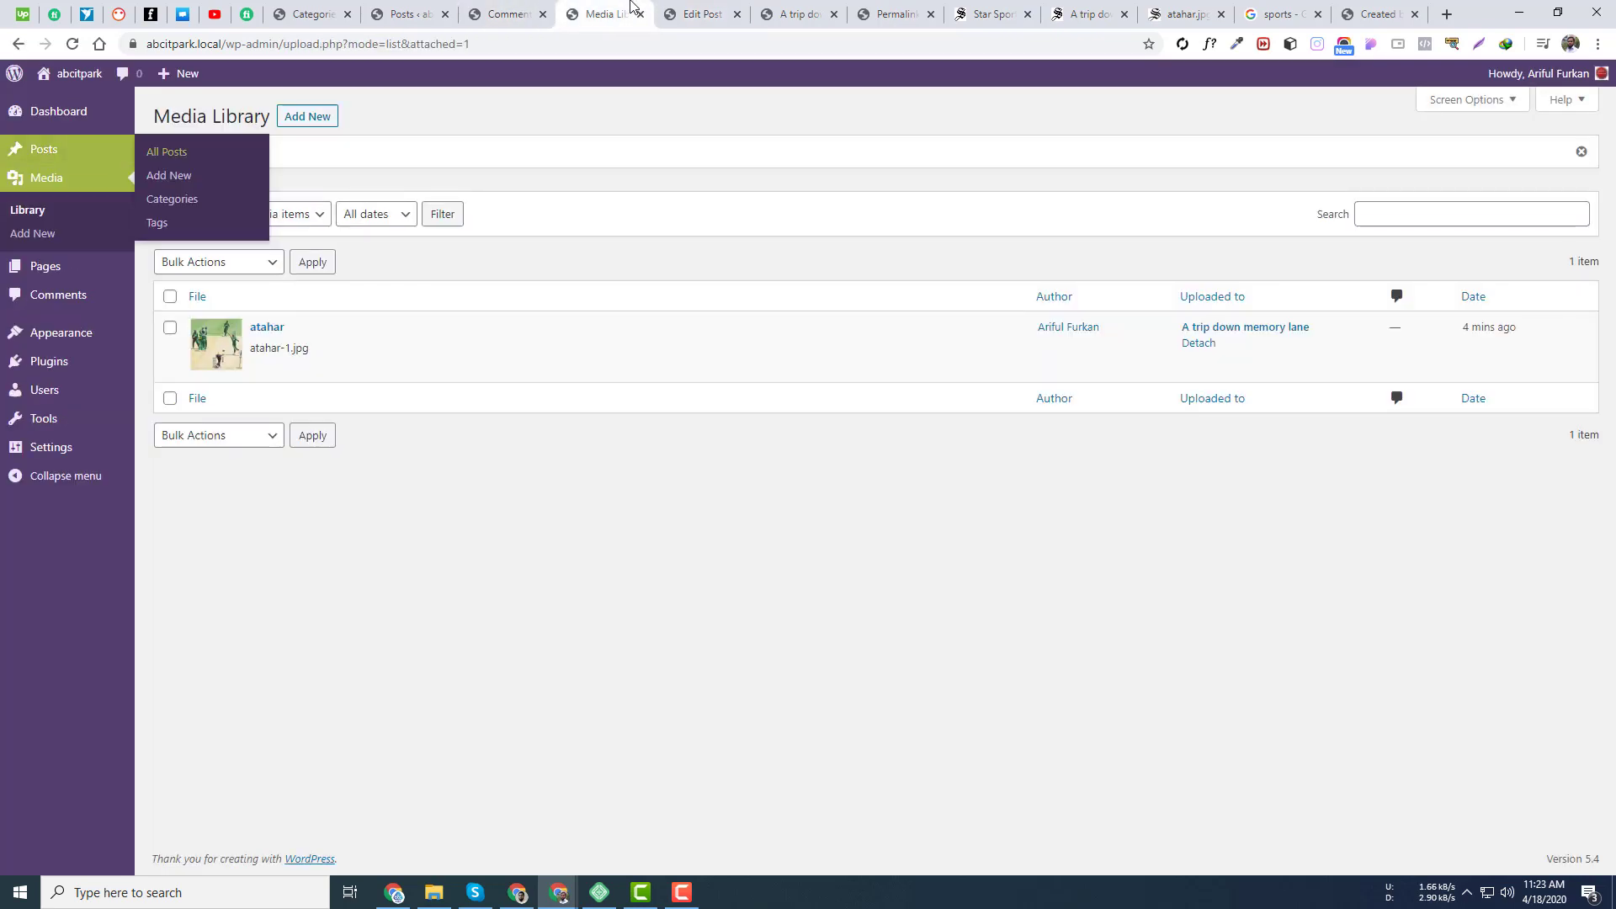
pyautogui.click(516, 7)
pyautogui.click(412, 12)
pyautogui.click(599, 11)
pyautogui.click(1199, 343)
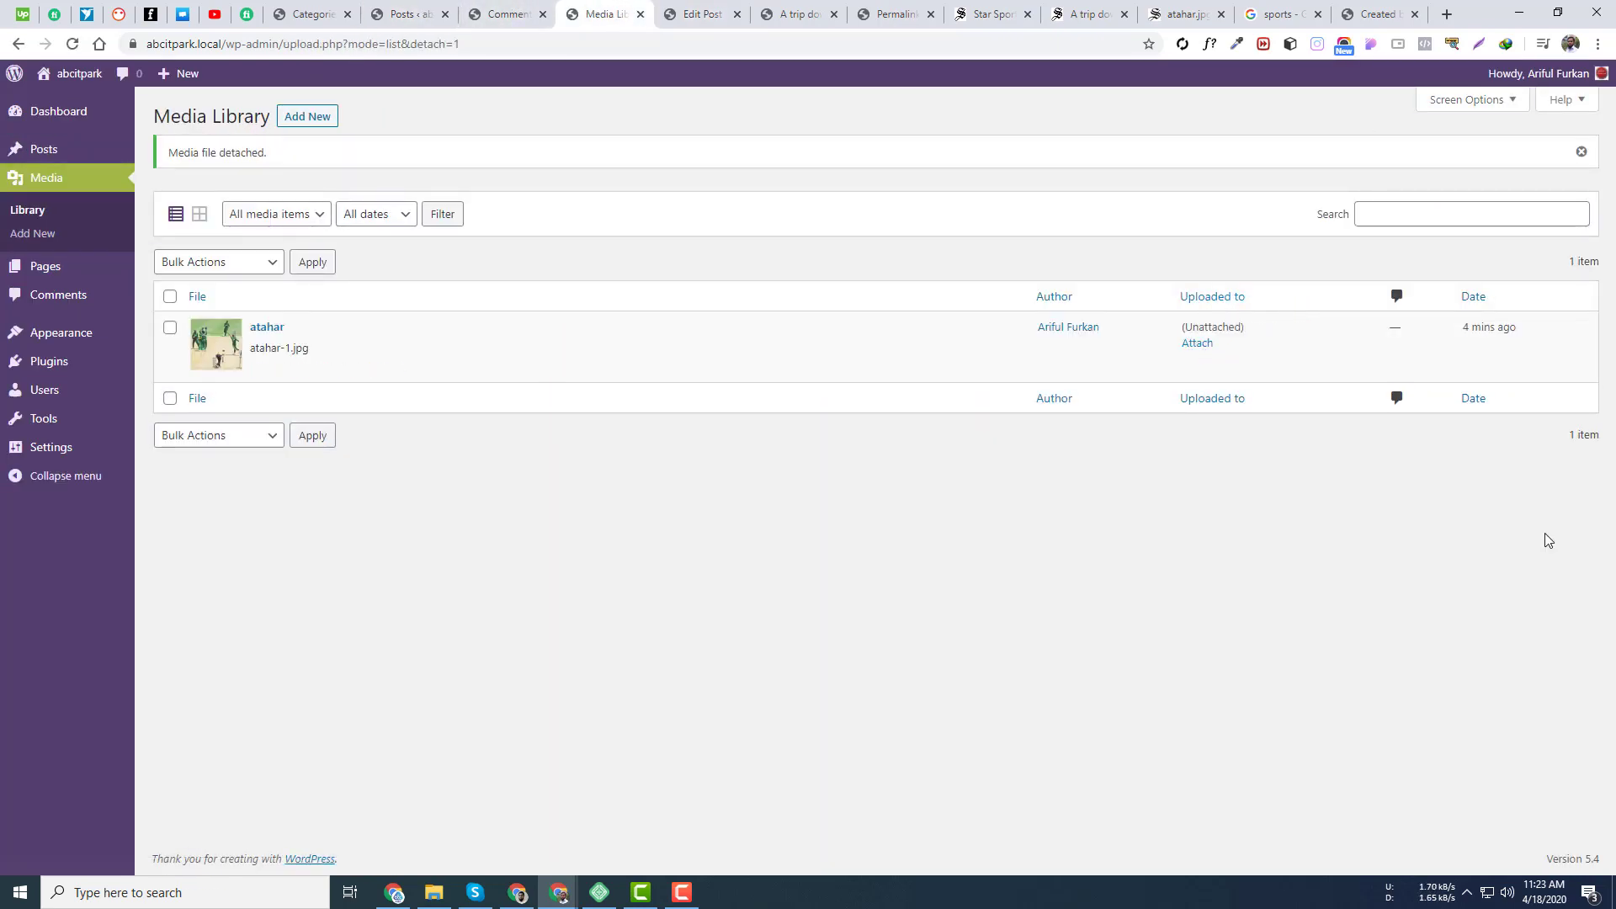
pyautogui.click(334, 369)
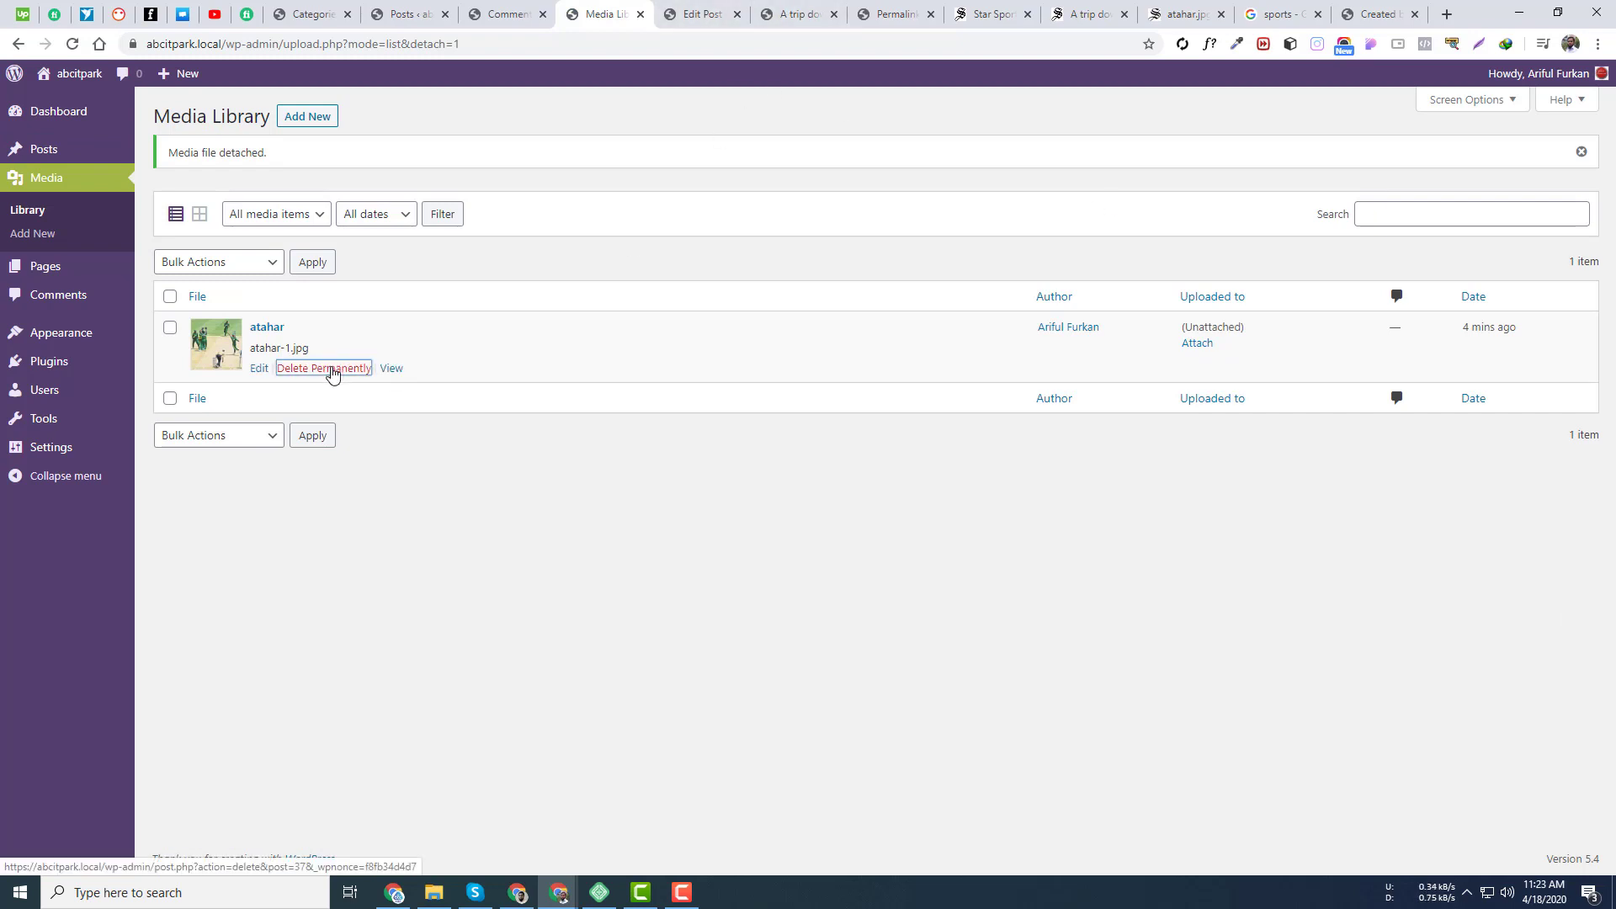
pyautogui.click(891, 174)
# Permanently delete the atahar-1.jpg entry from the post's featured image picker and close the picker.
pyautogui.hotkey('ctrl', 'Tab')
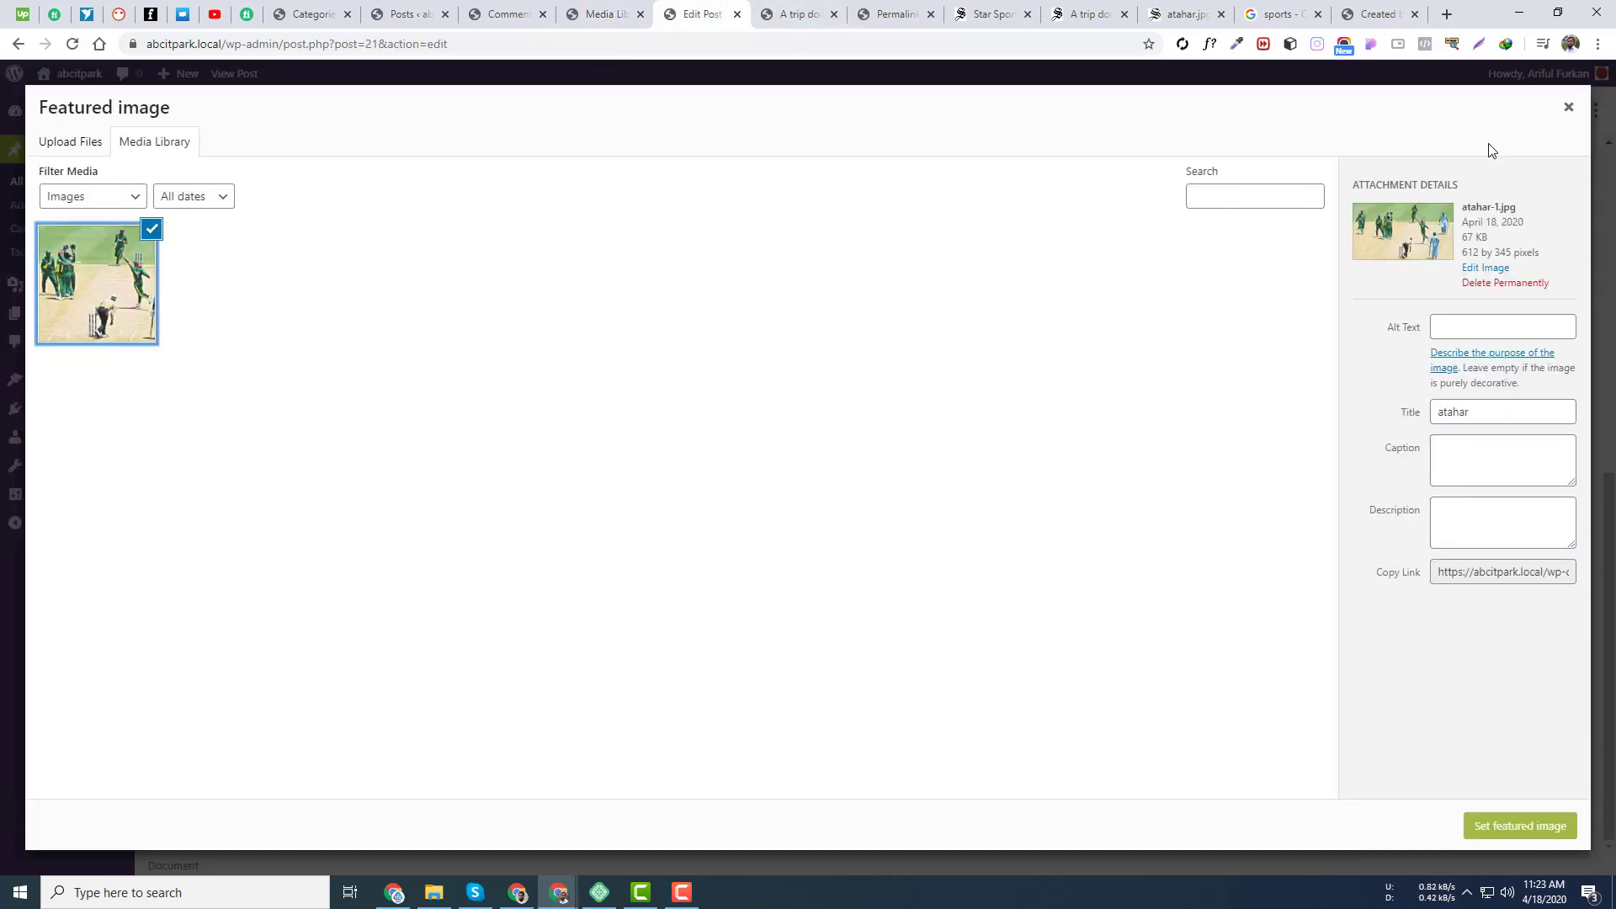
pyautogui.click(1507, 283)
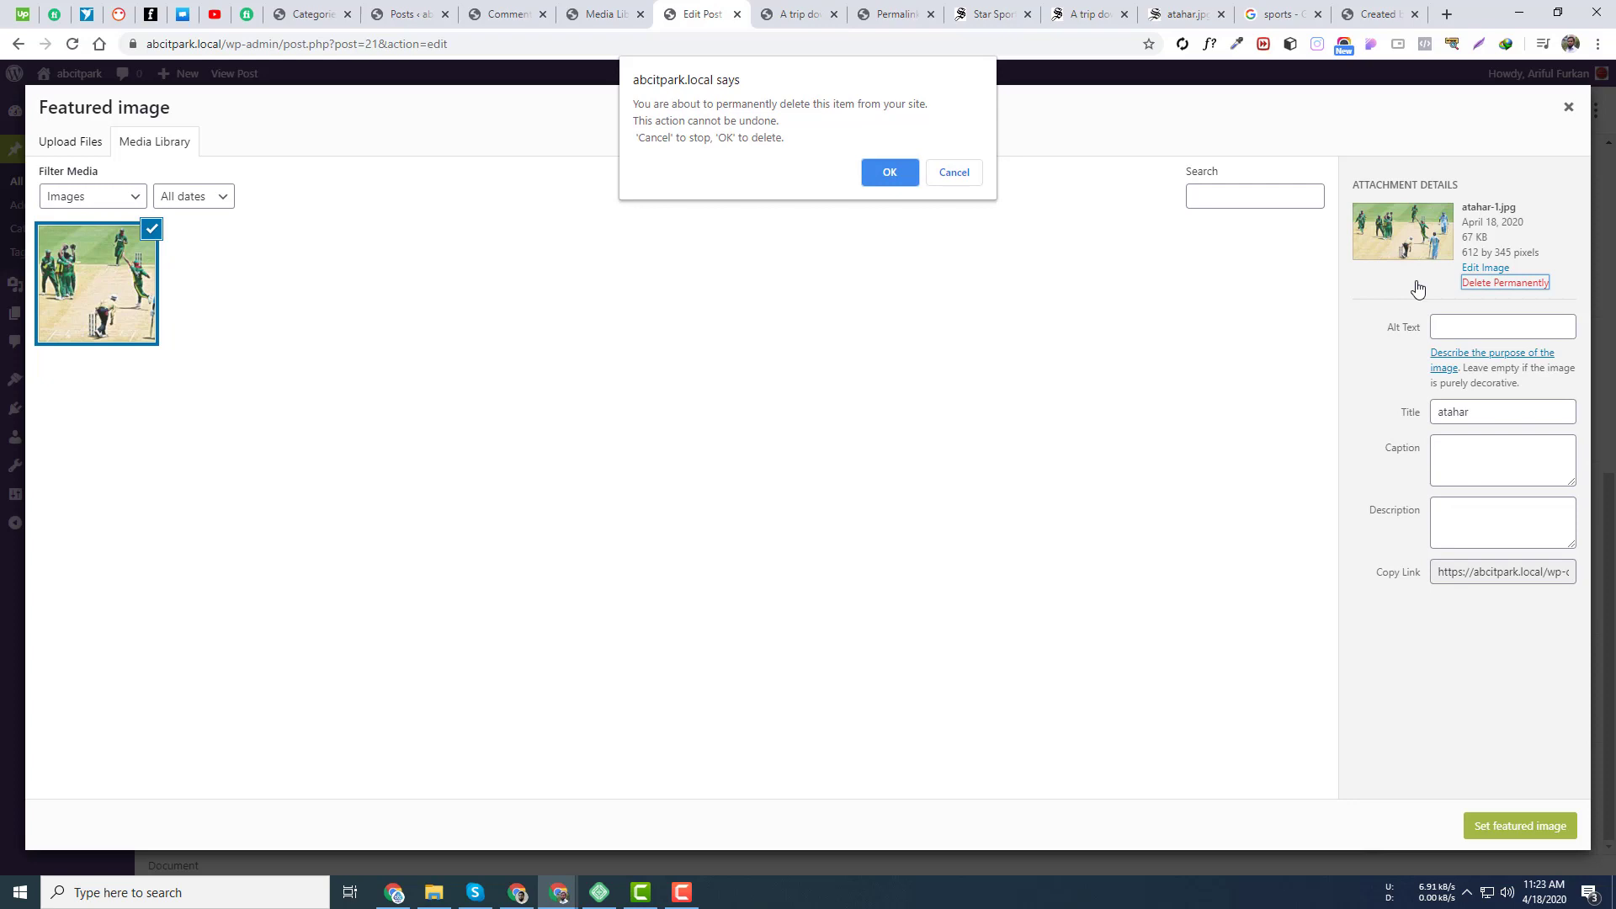
pyautogui.click(888, 171)
pyautogui.click(1569, 108)
# Upload atahar.jpg from the desktop as the post's featured image and update the post.
pyautogui.click(1469, 415)
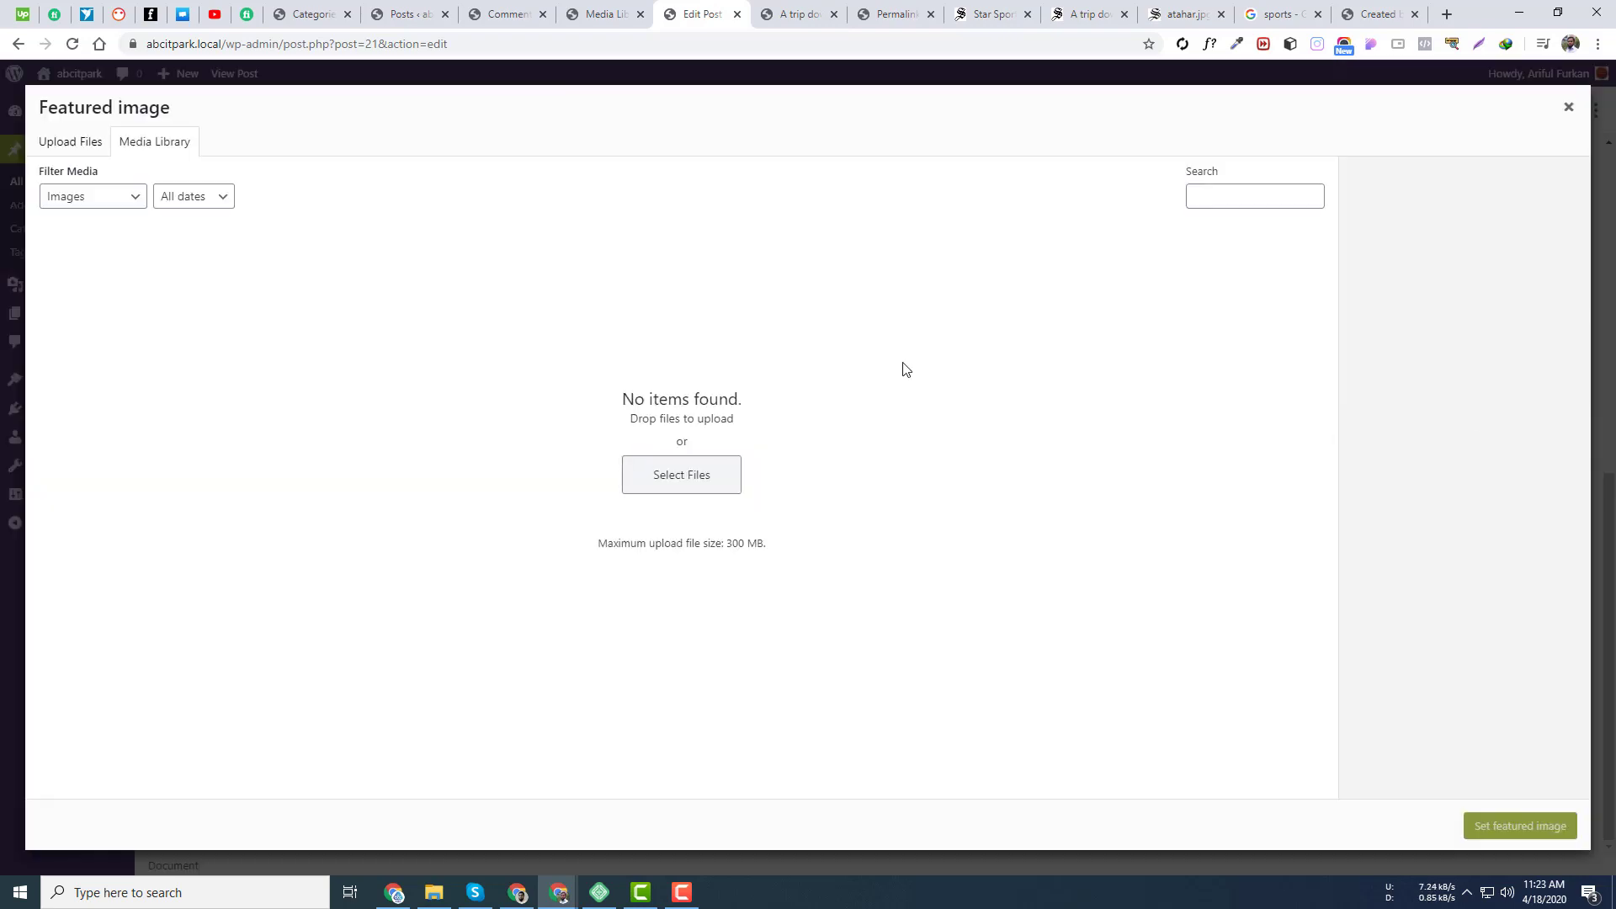
pyautogui.click(682, 468)
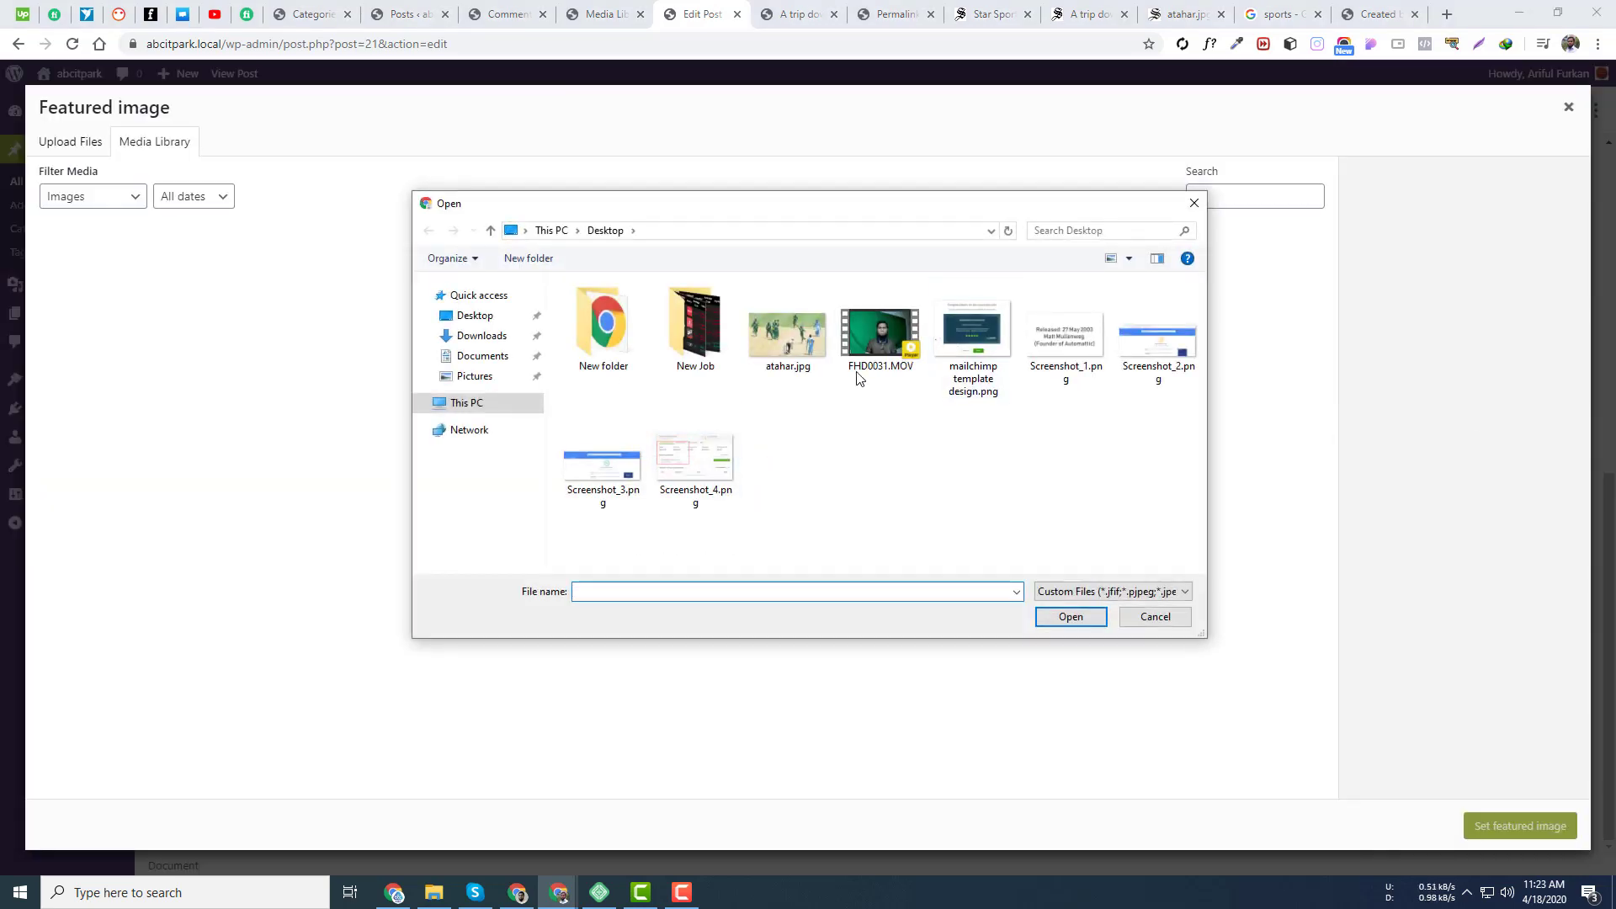
pyautogui.press('Return')
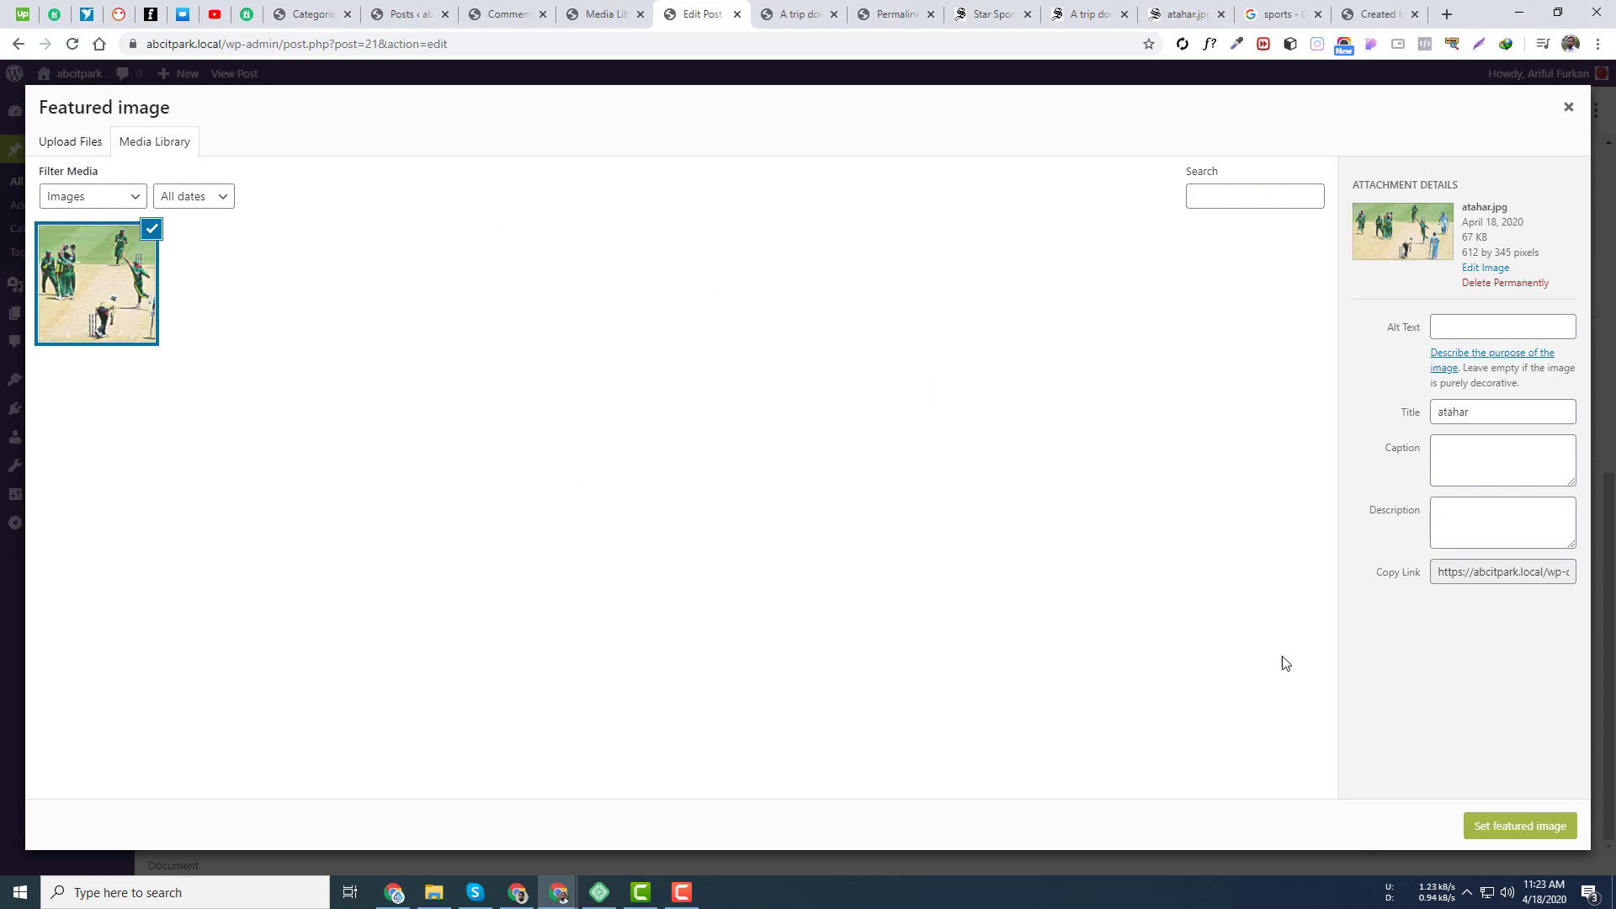
pyautogui.click(1495, 831)
pyautogui.click(1497, 110)
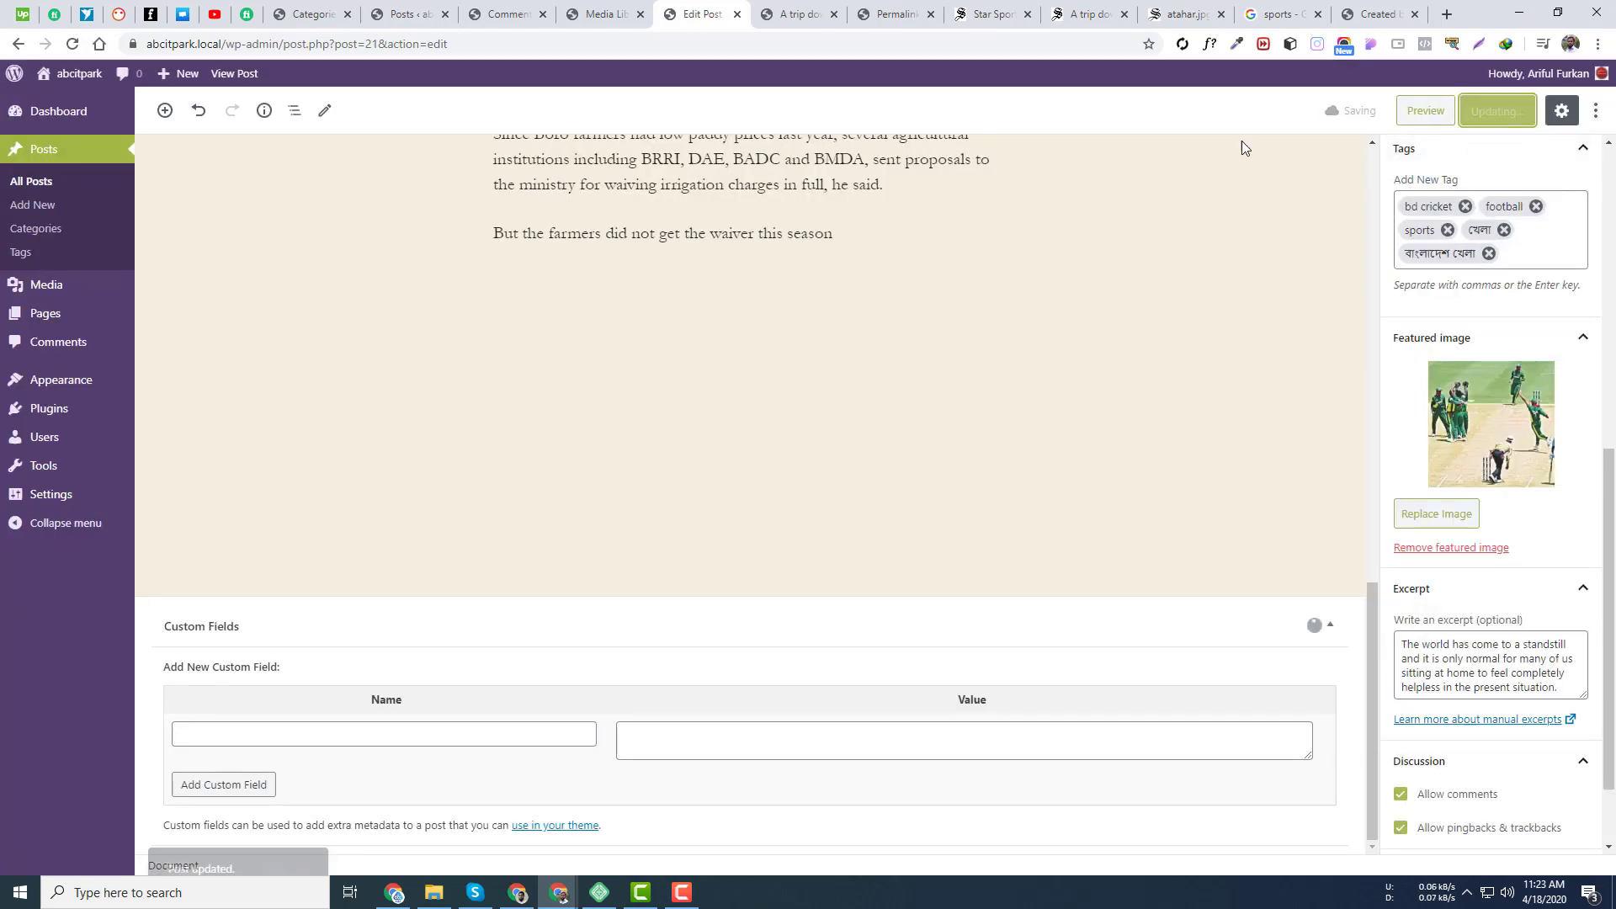
# Reload the Media Library list and view the bulk actions offered above and below the files.
pyautogui.click(598, 14)
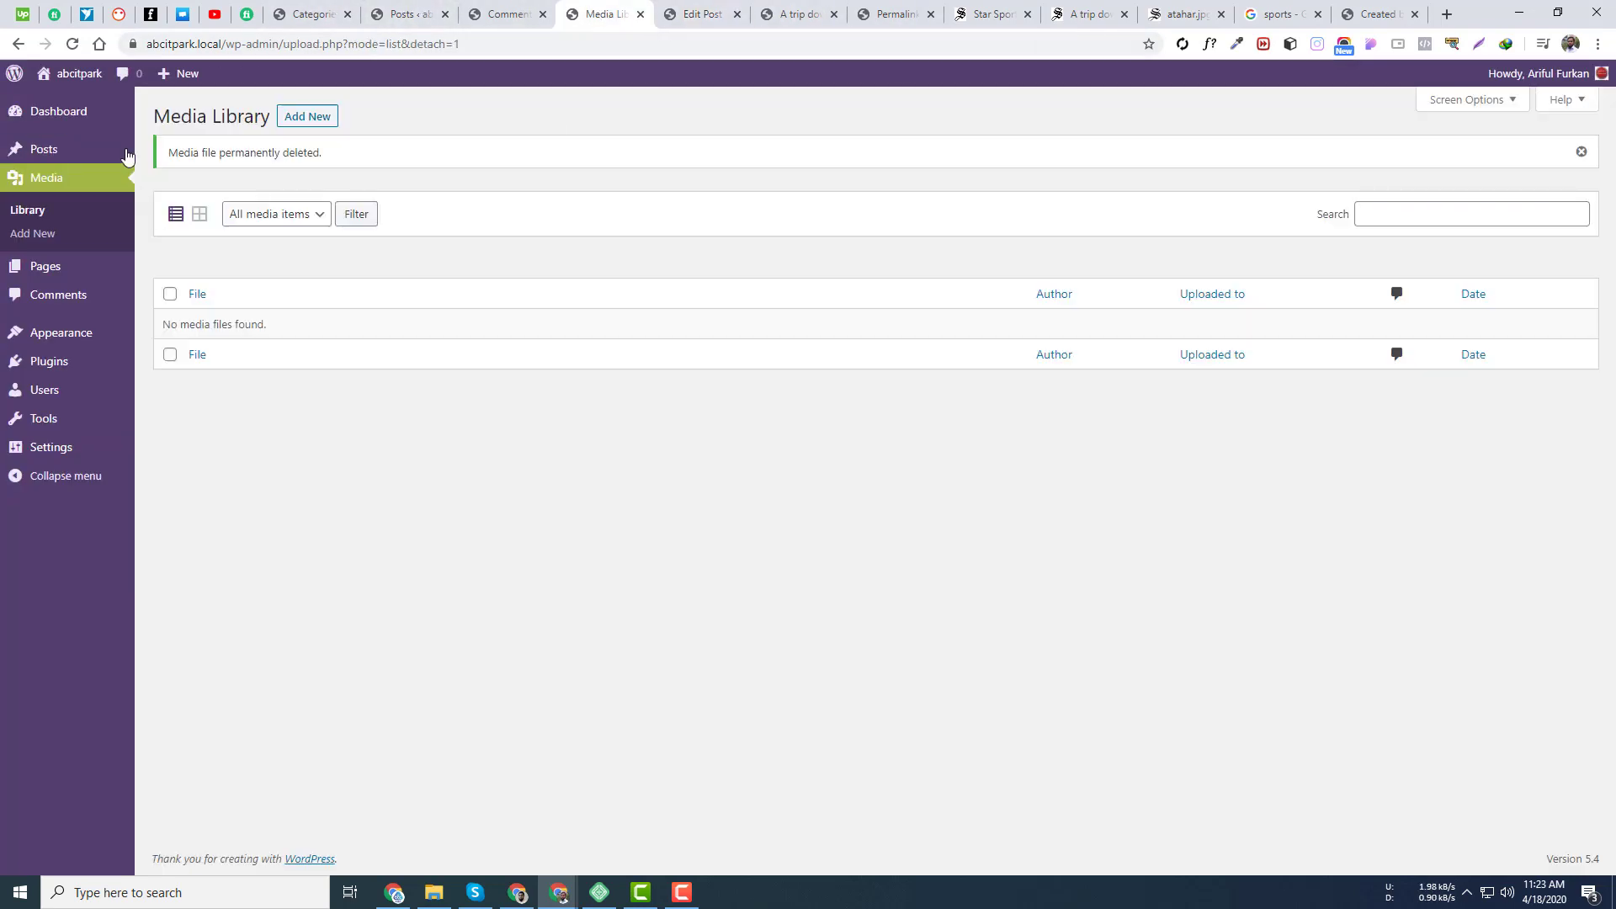
pyautogui.press('F5')
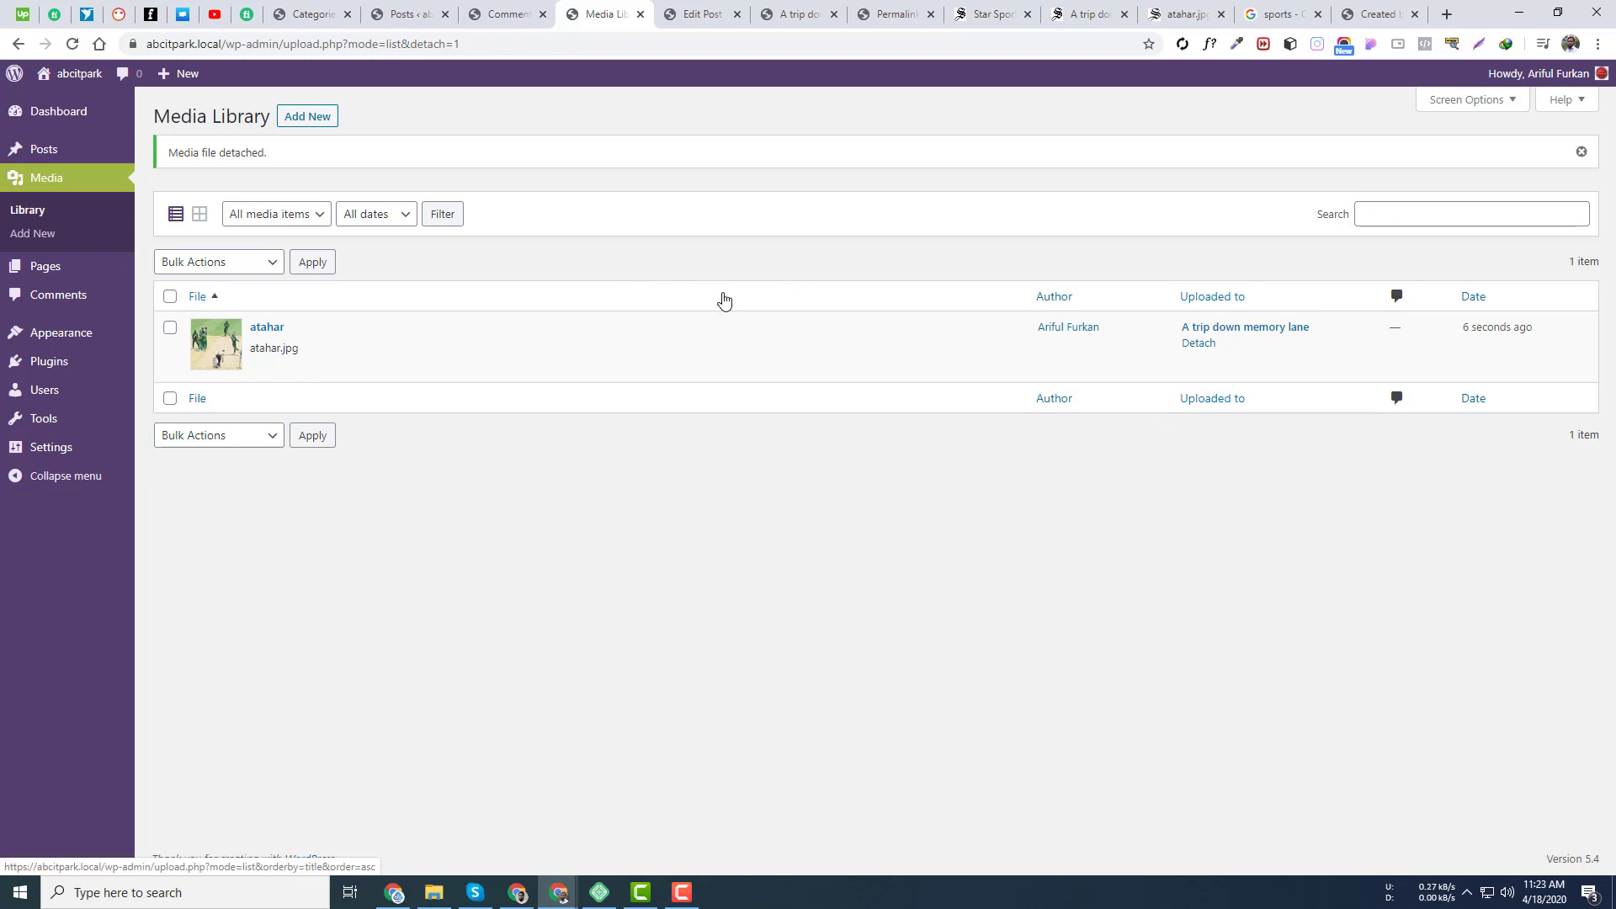
pyautogui.click(254, 441)
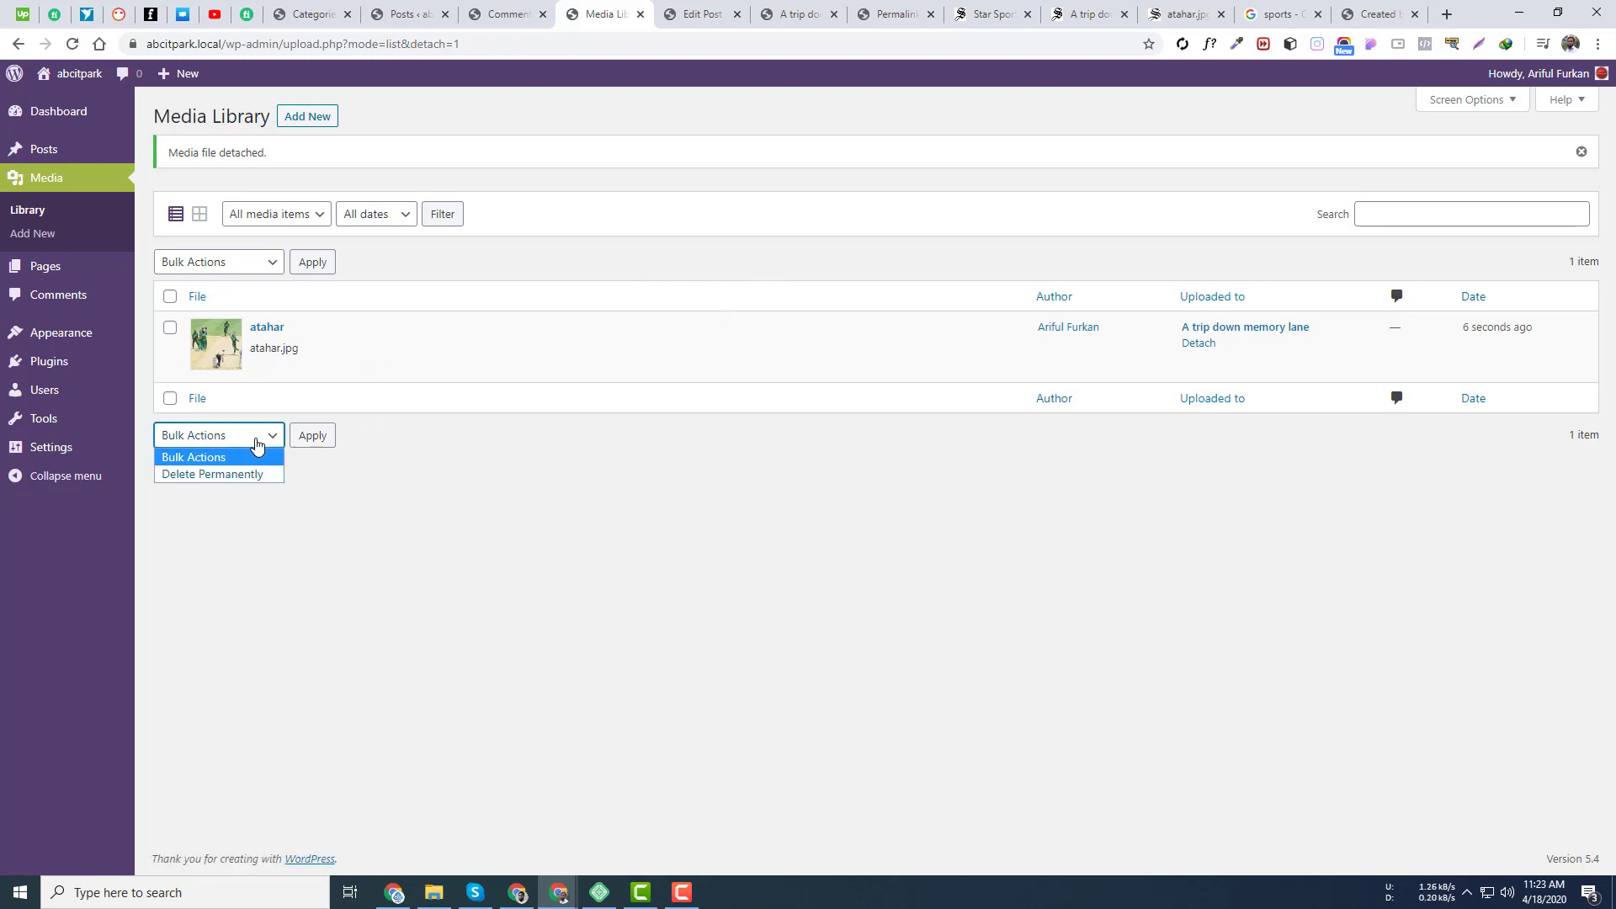
pyautogui.click(225, 266)
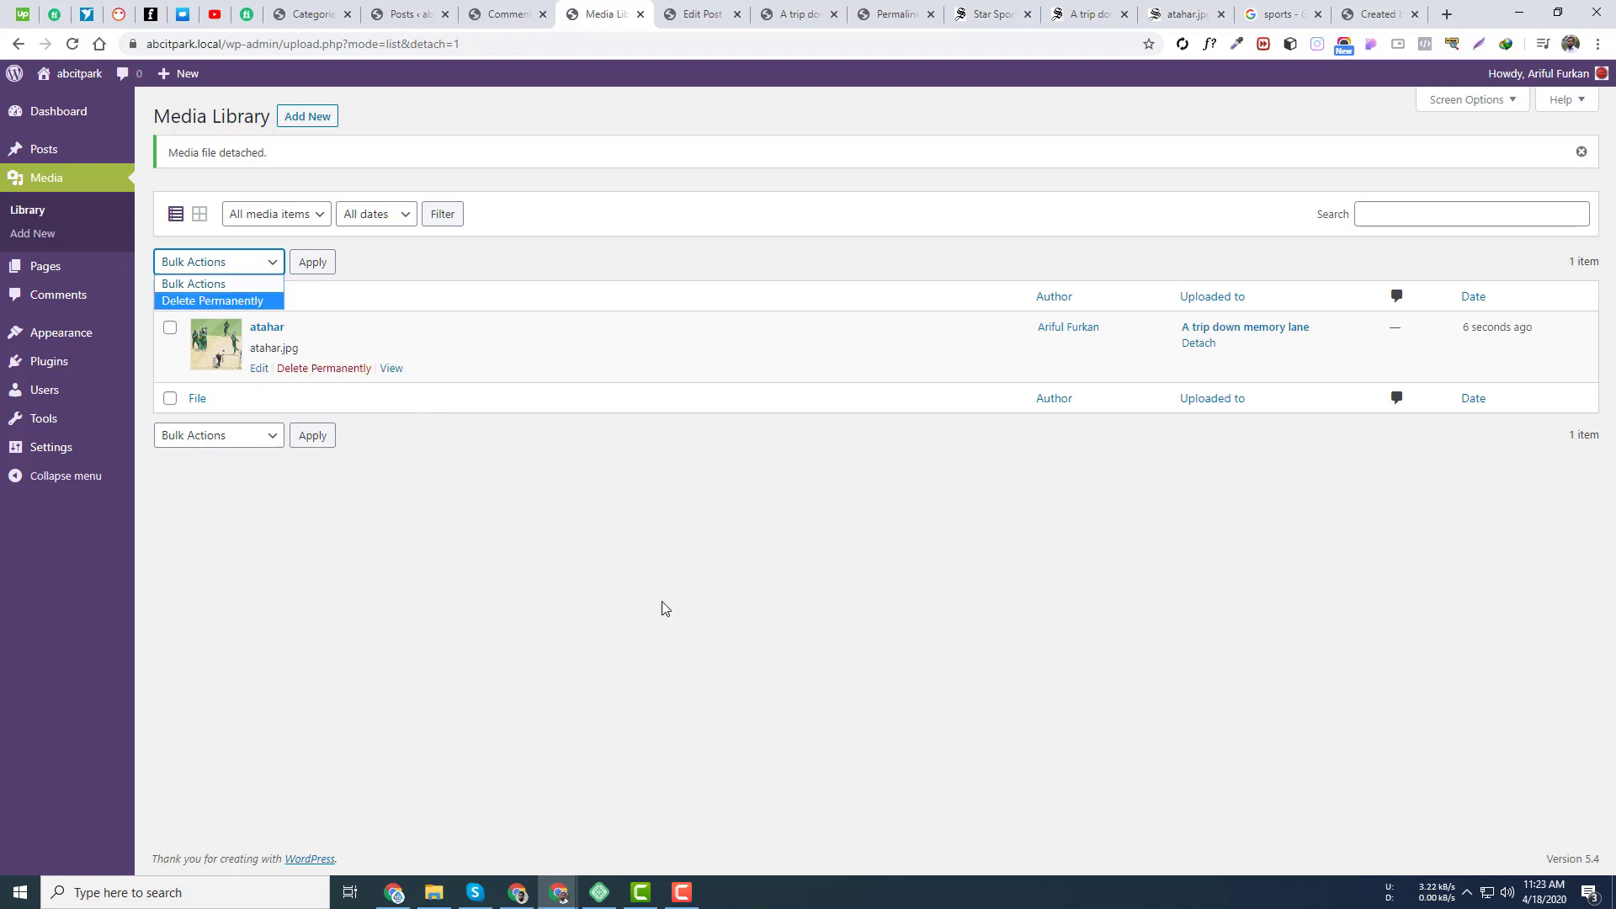
# Select all files in the media list, check which bulk actions are available, and clear the selection.
pyautogui.click(241, 431)
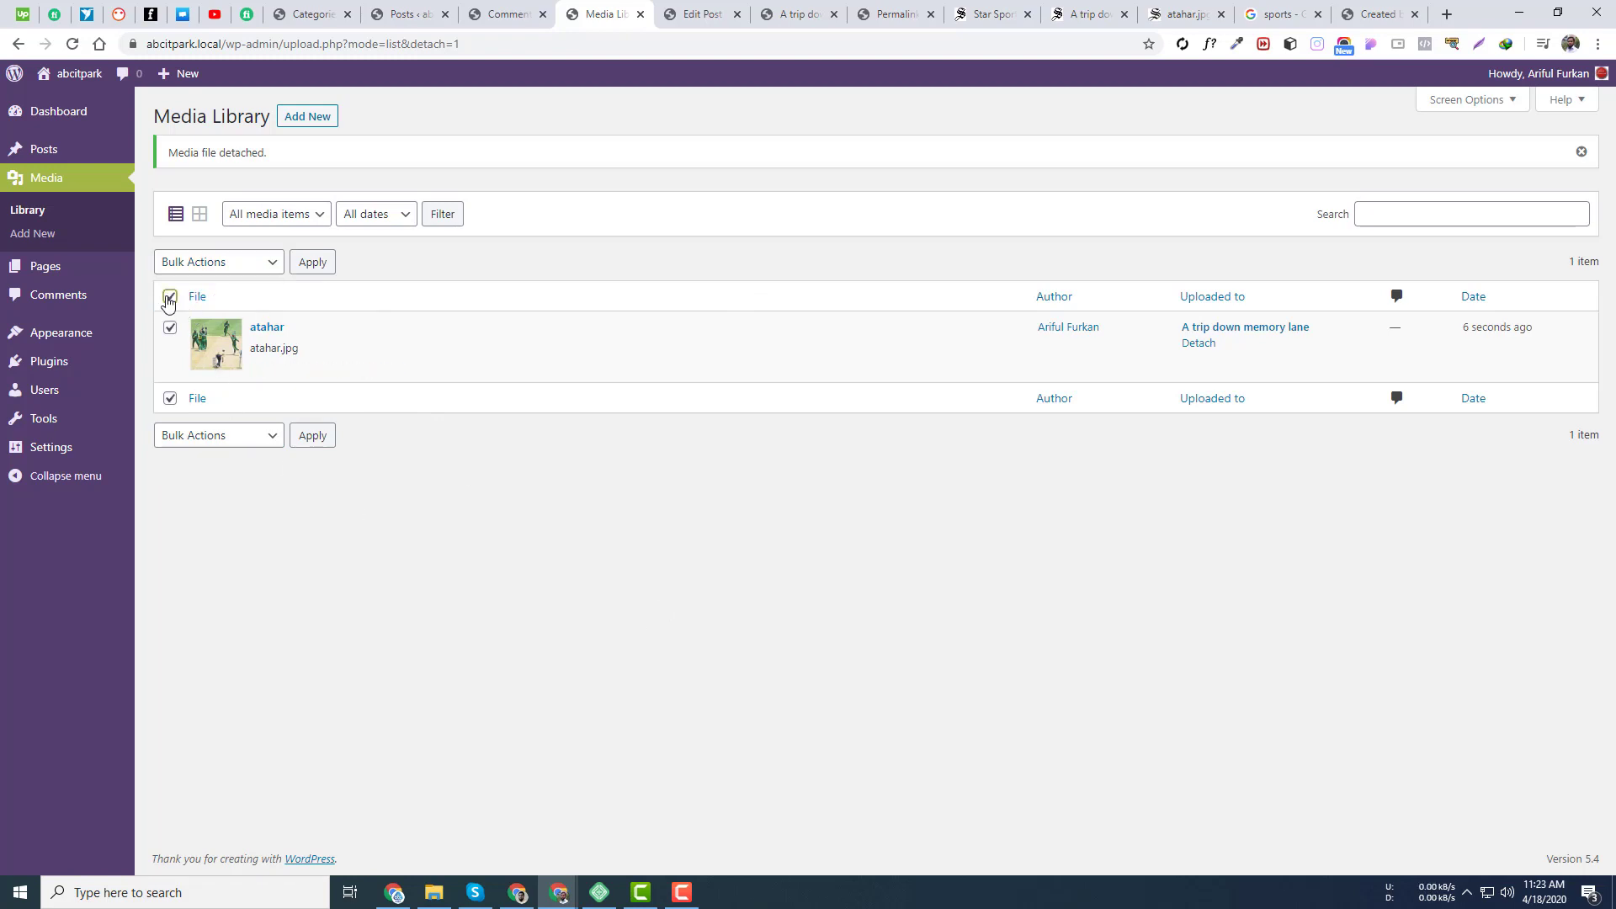
pyautogui.click(261, 264)
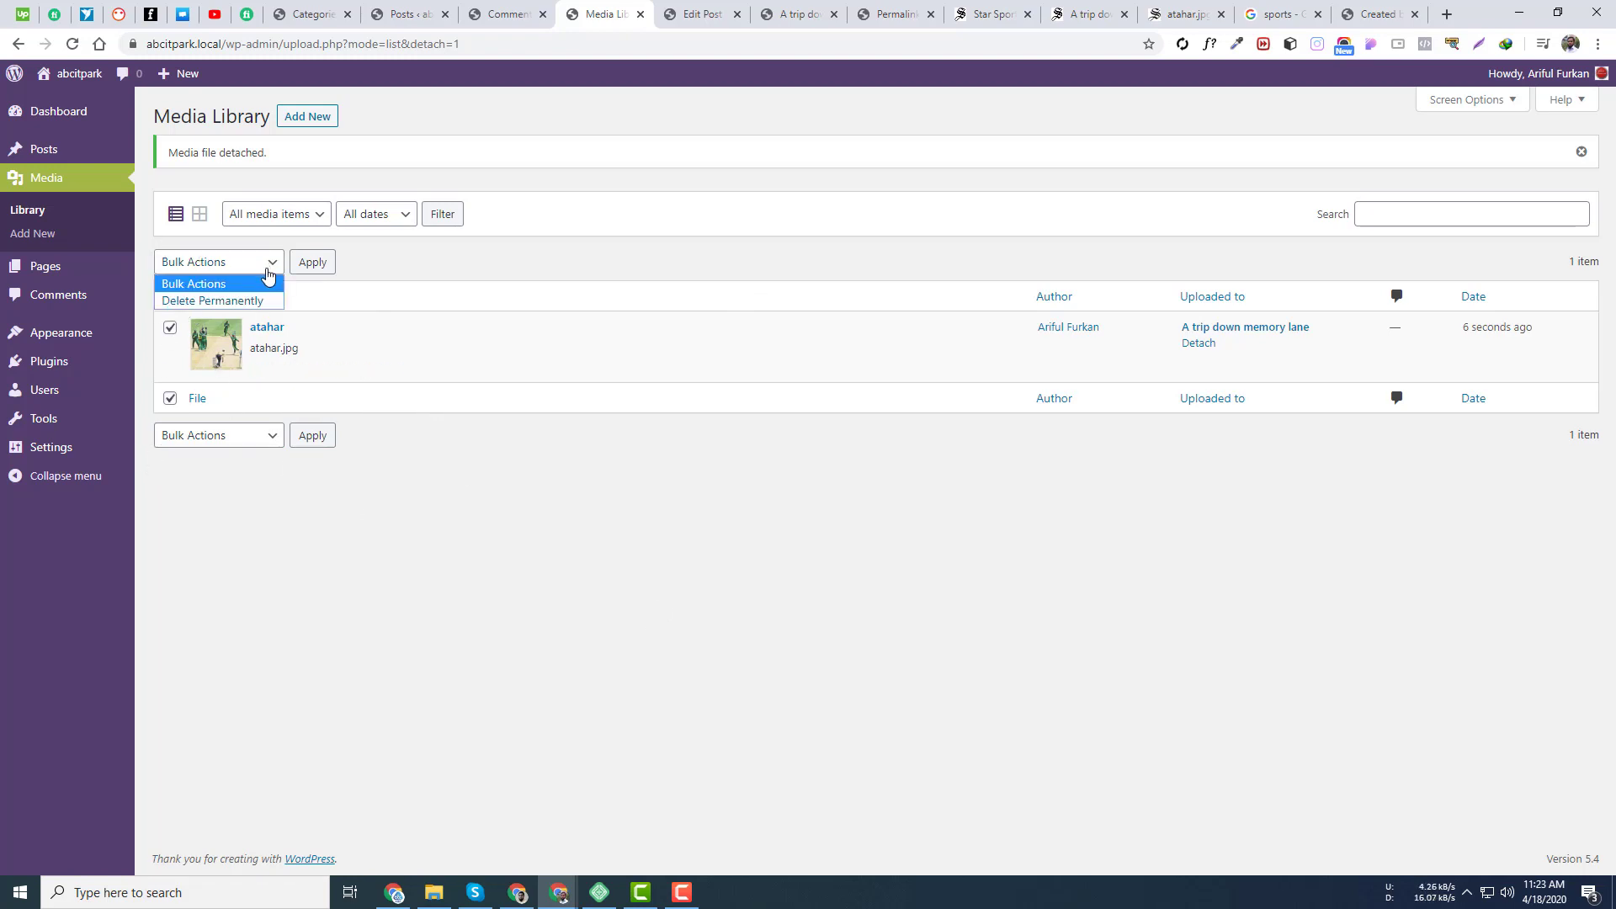
pyautogui.click(485, 266)
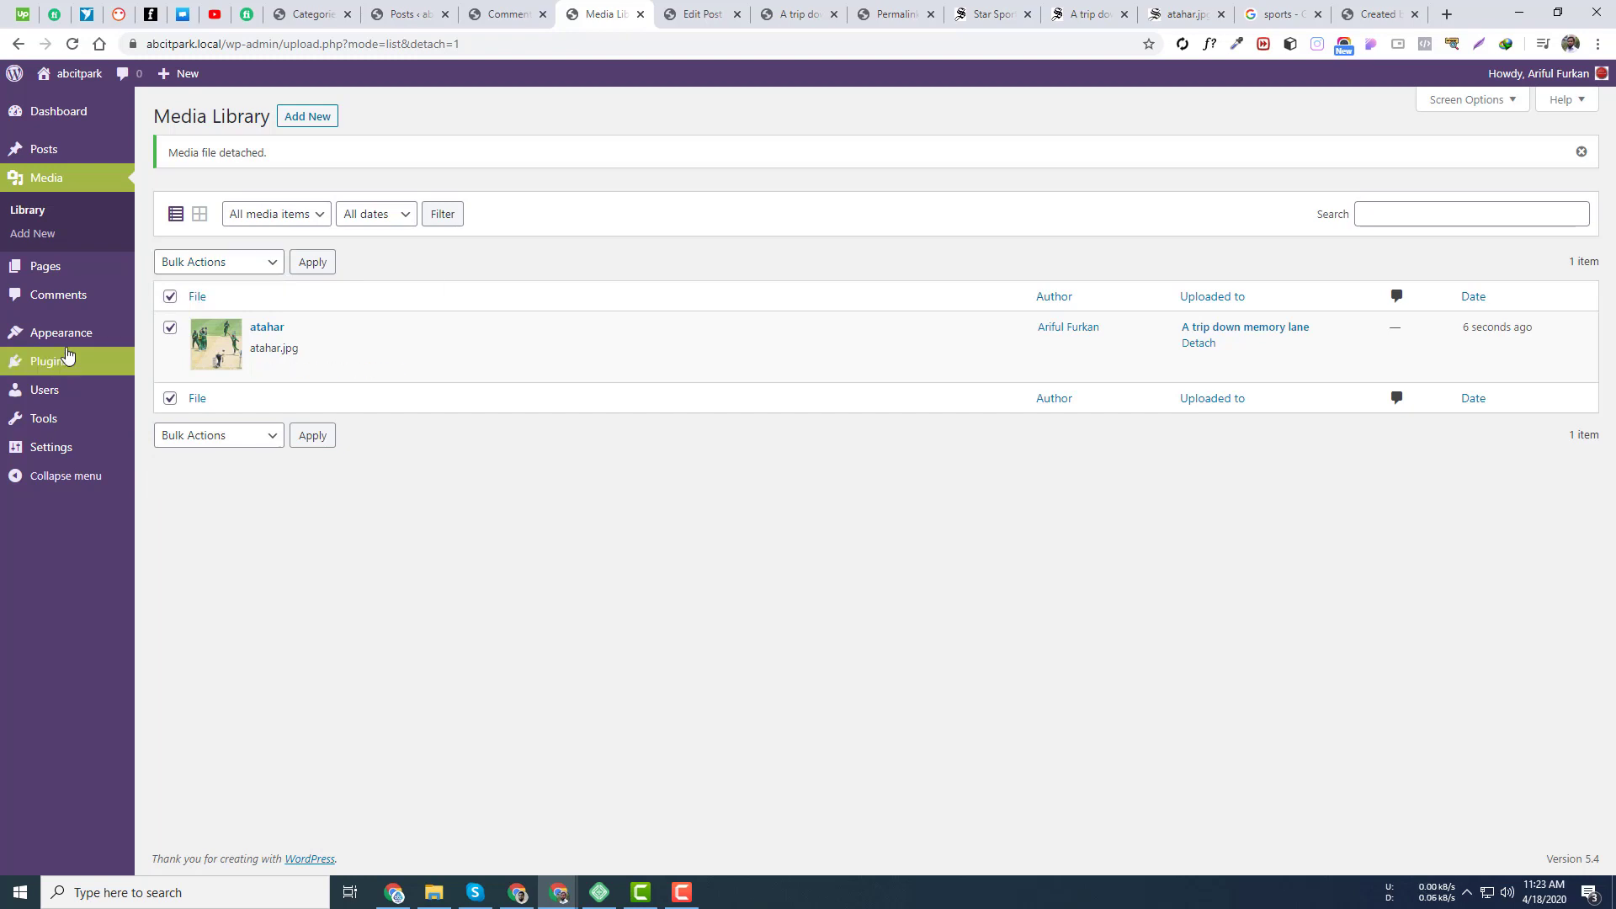
pyautogui.click(171, 296)
pyautogui.click(169, 328)
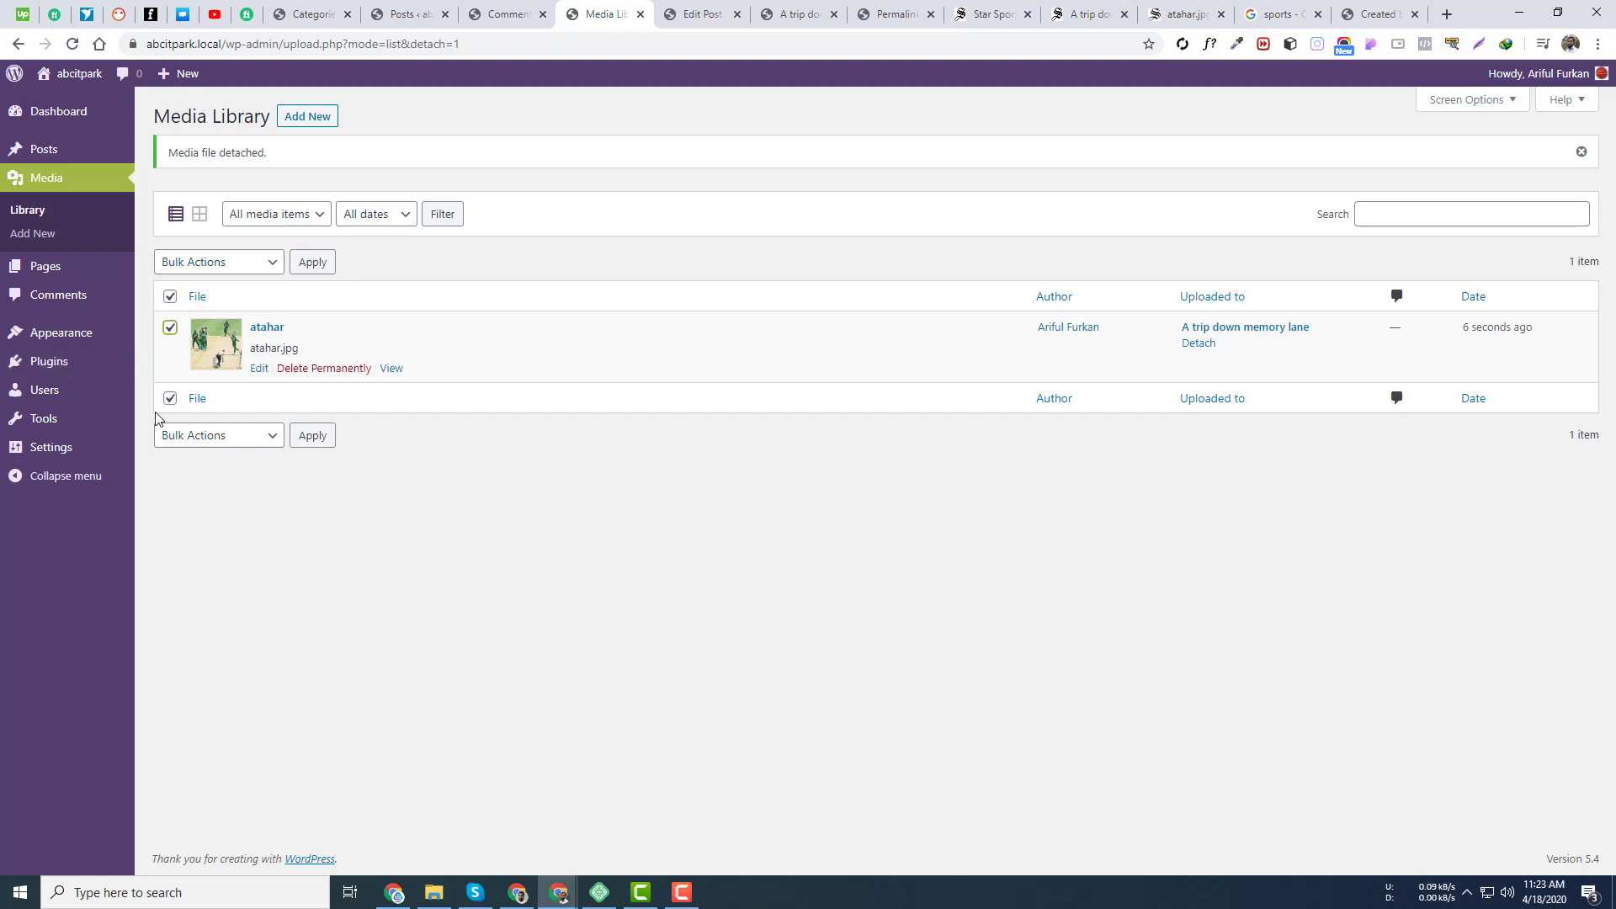
pyautogui.click(173, 332)
# Filter the media list to show only Images from all dates.
pyautogui.click(269, 216)
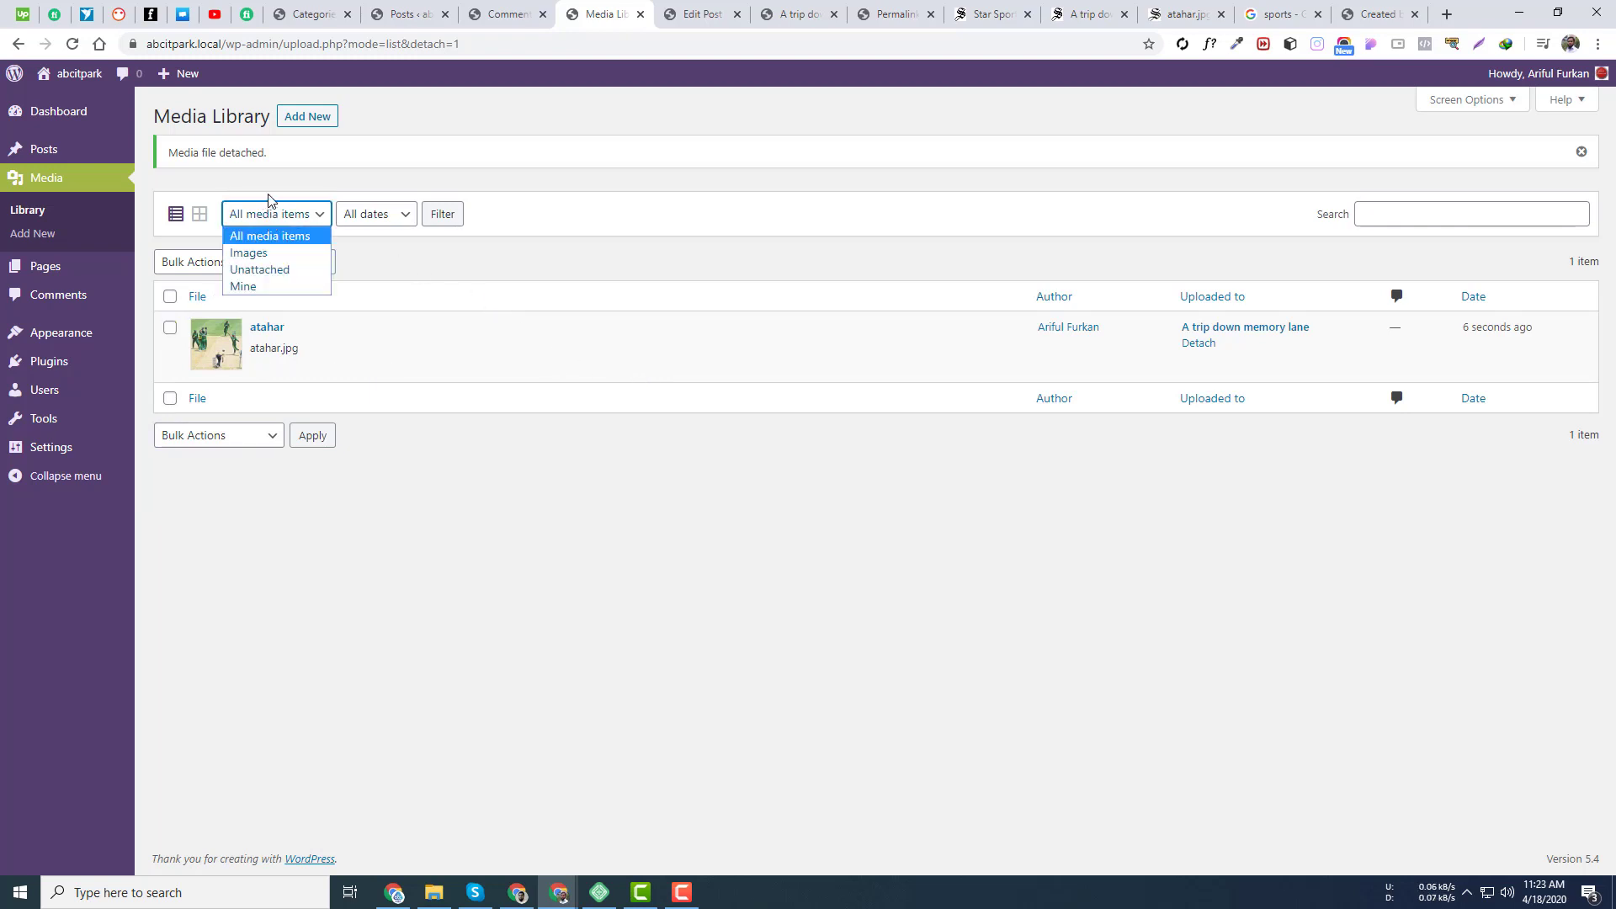
pyautogui.click(256, 254)
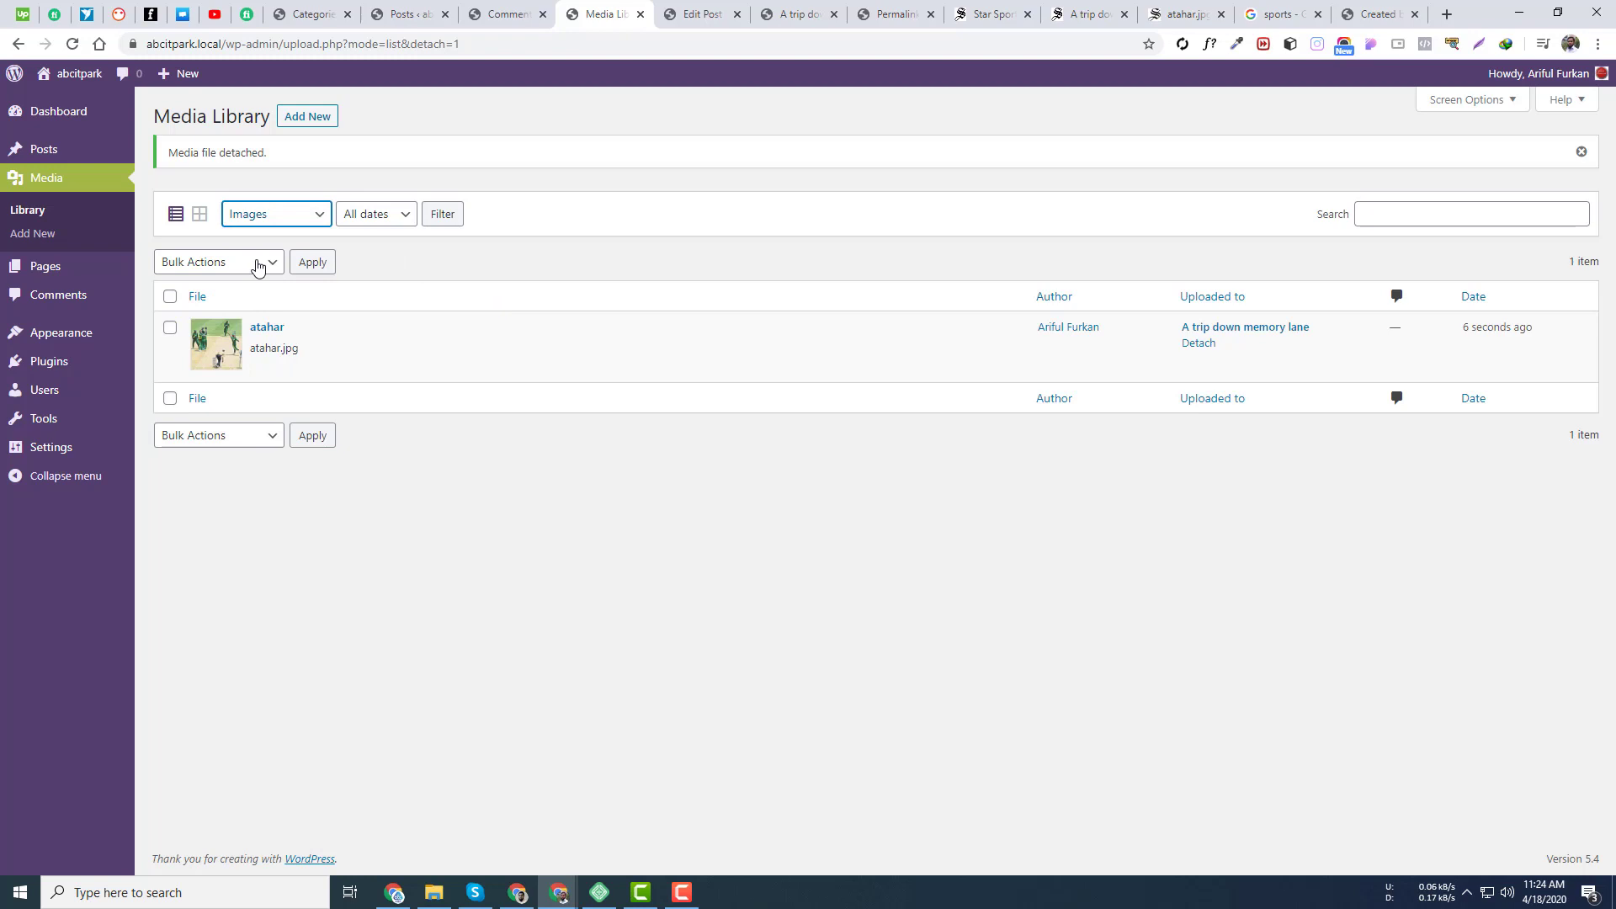
pyautogui.click(364, 217)
pyautogui.click(441, 215)
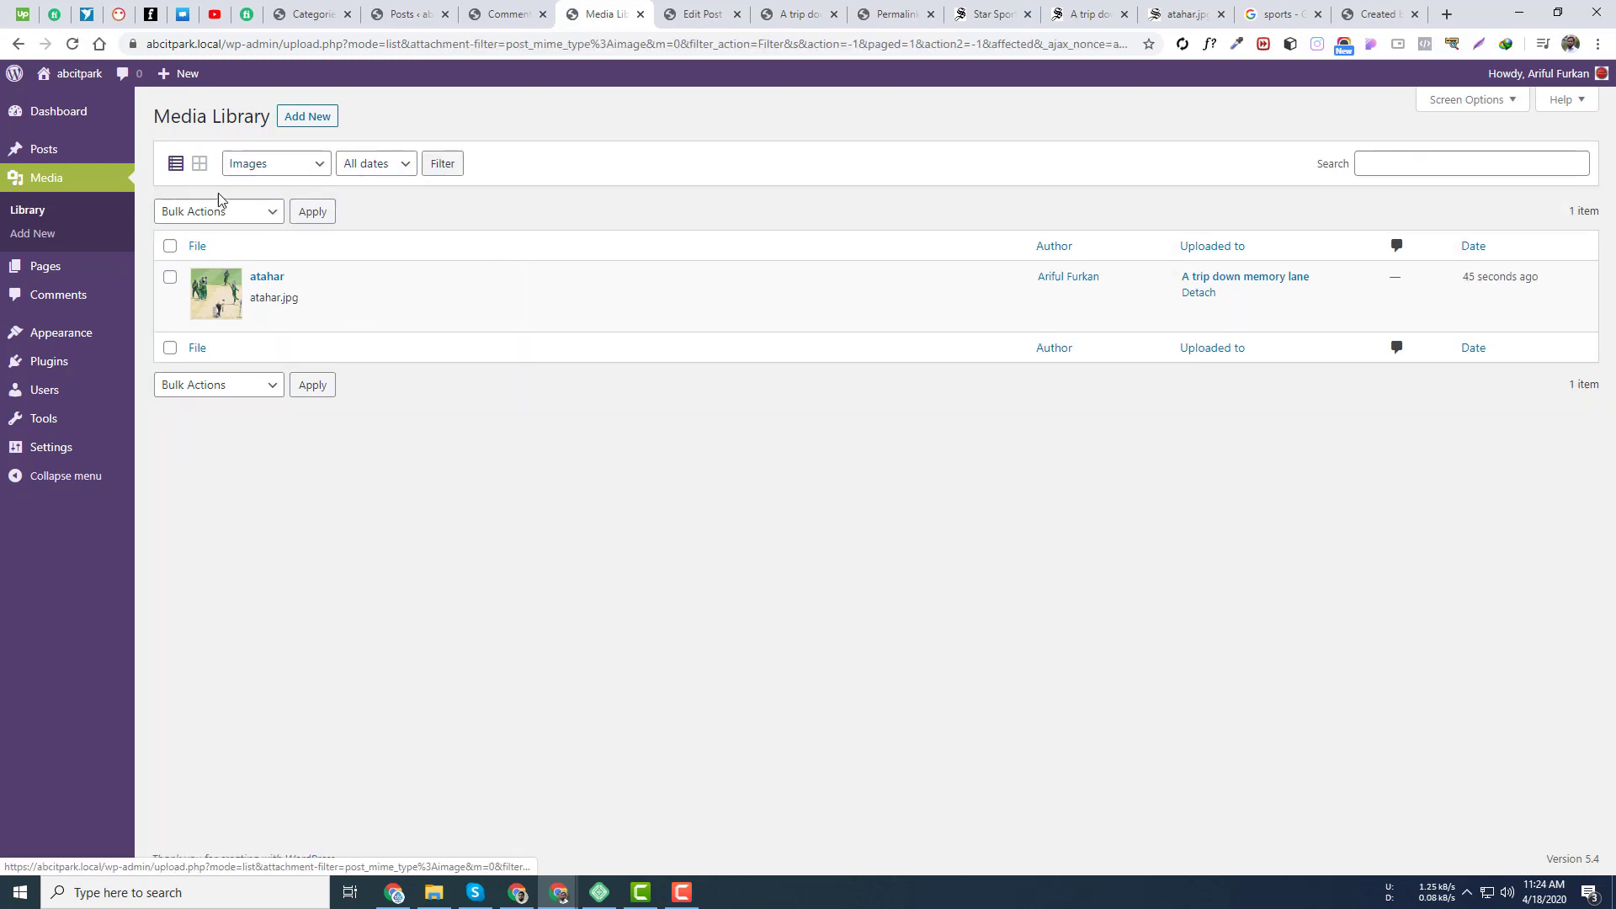
# Switch the Media Library to grid view and look at its media type filter options.
pyautogui.click(199, 163)
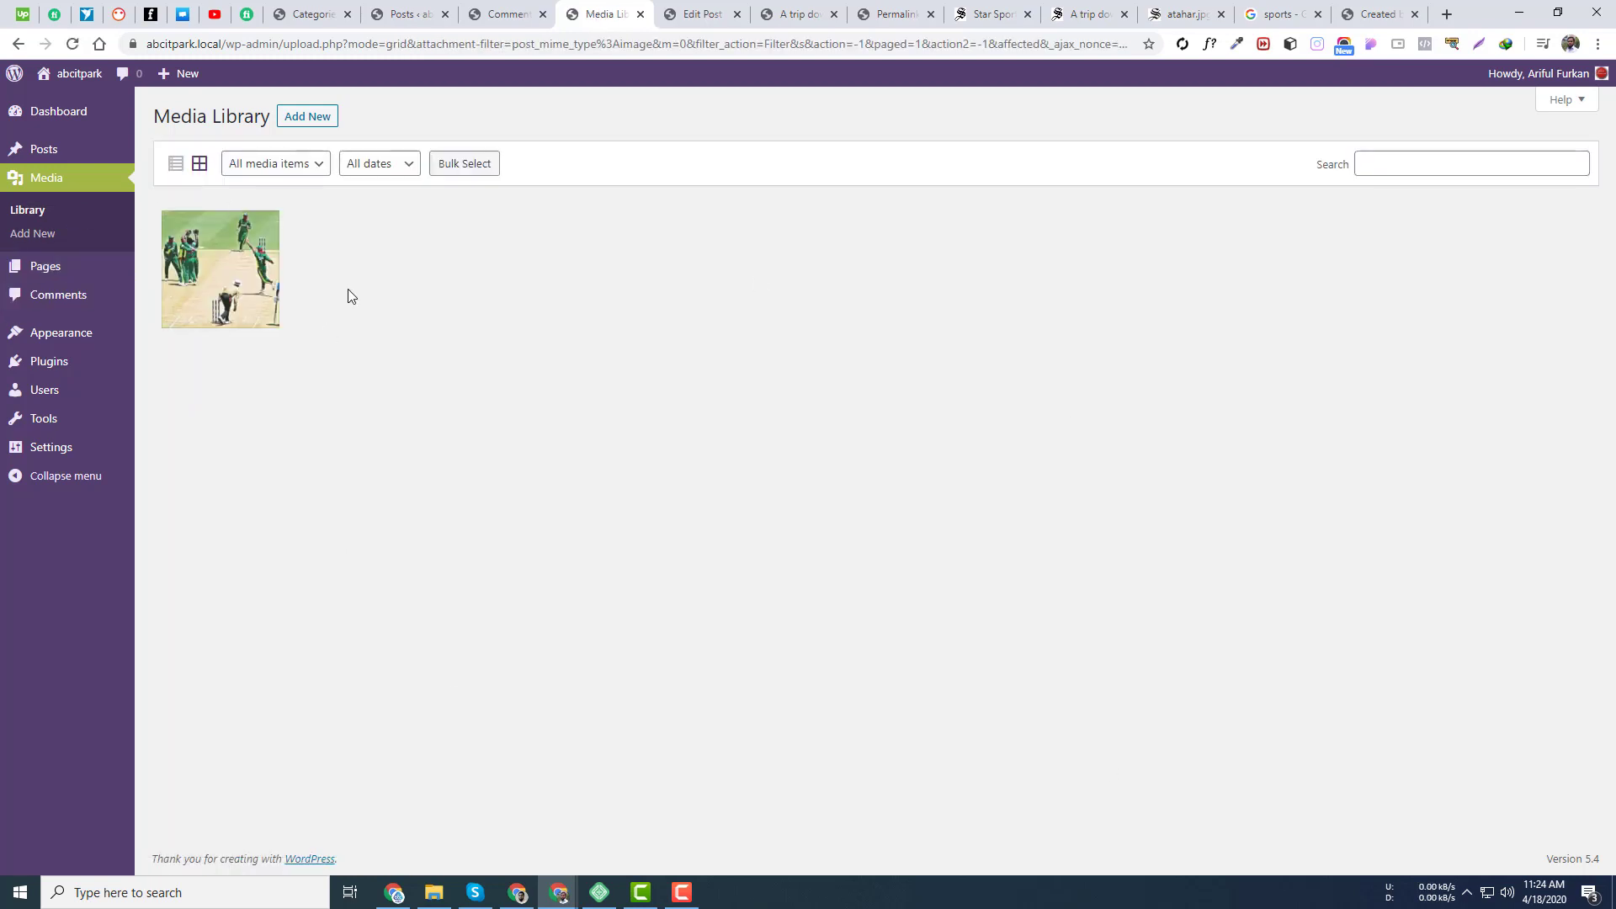
pyautogui.click(286, 163)
pyautogui.click(1190, 396)
# Read the Overview and Attachment Details sections of the Media Library help, and close the help.
pyautogui.click(1572, 99)
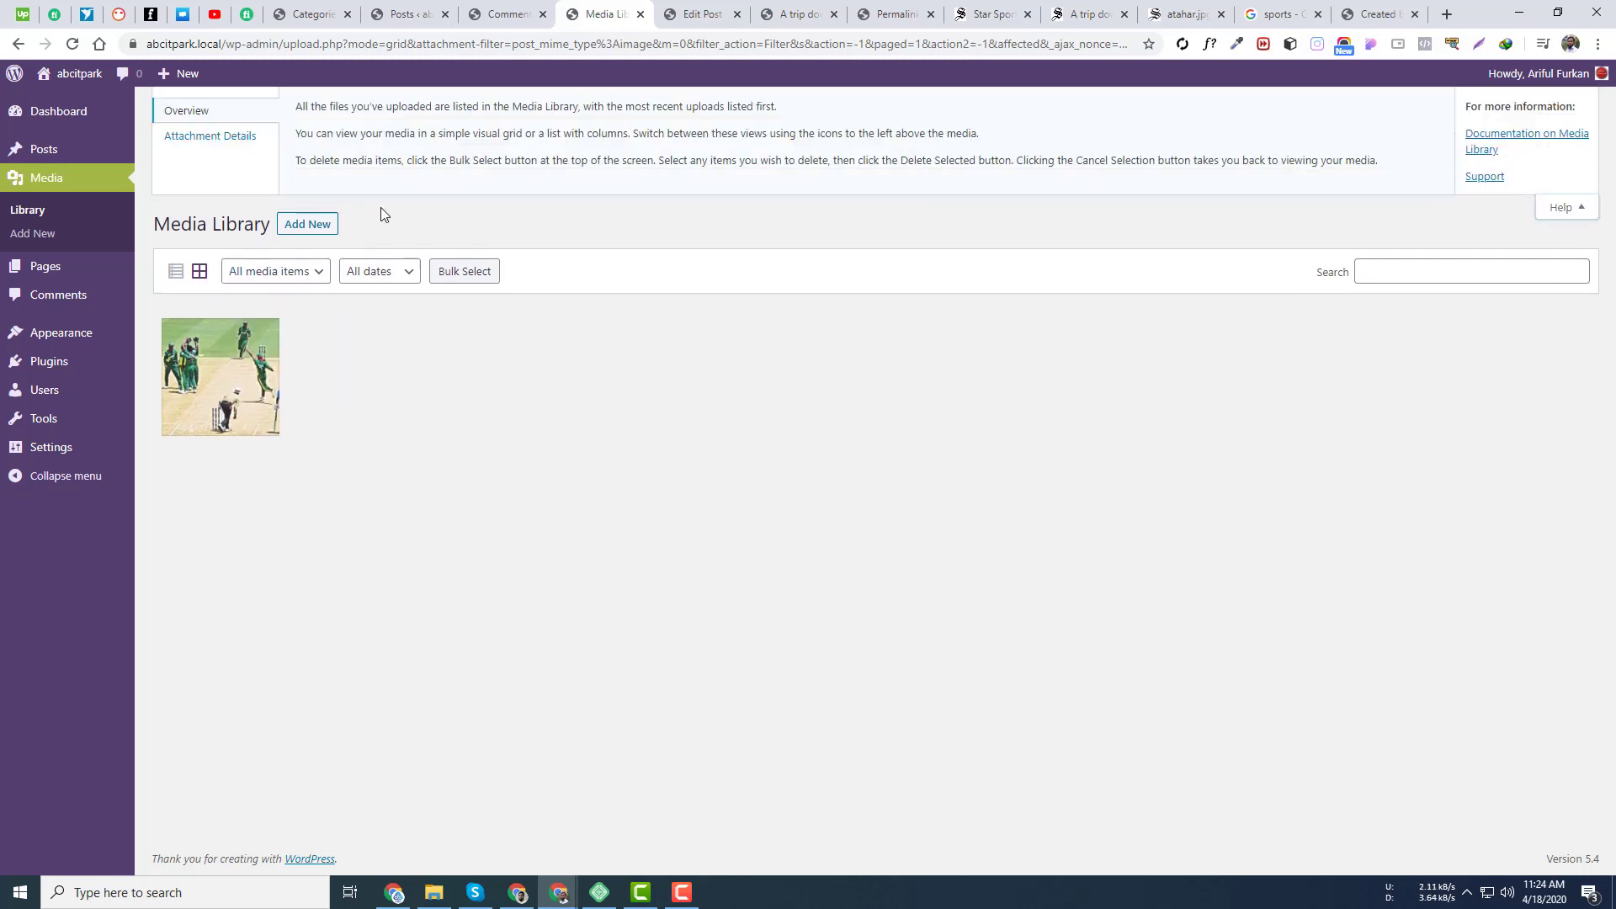
pyautogui.click(223, 144)
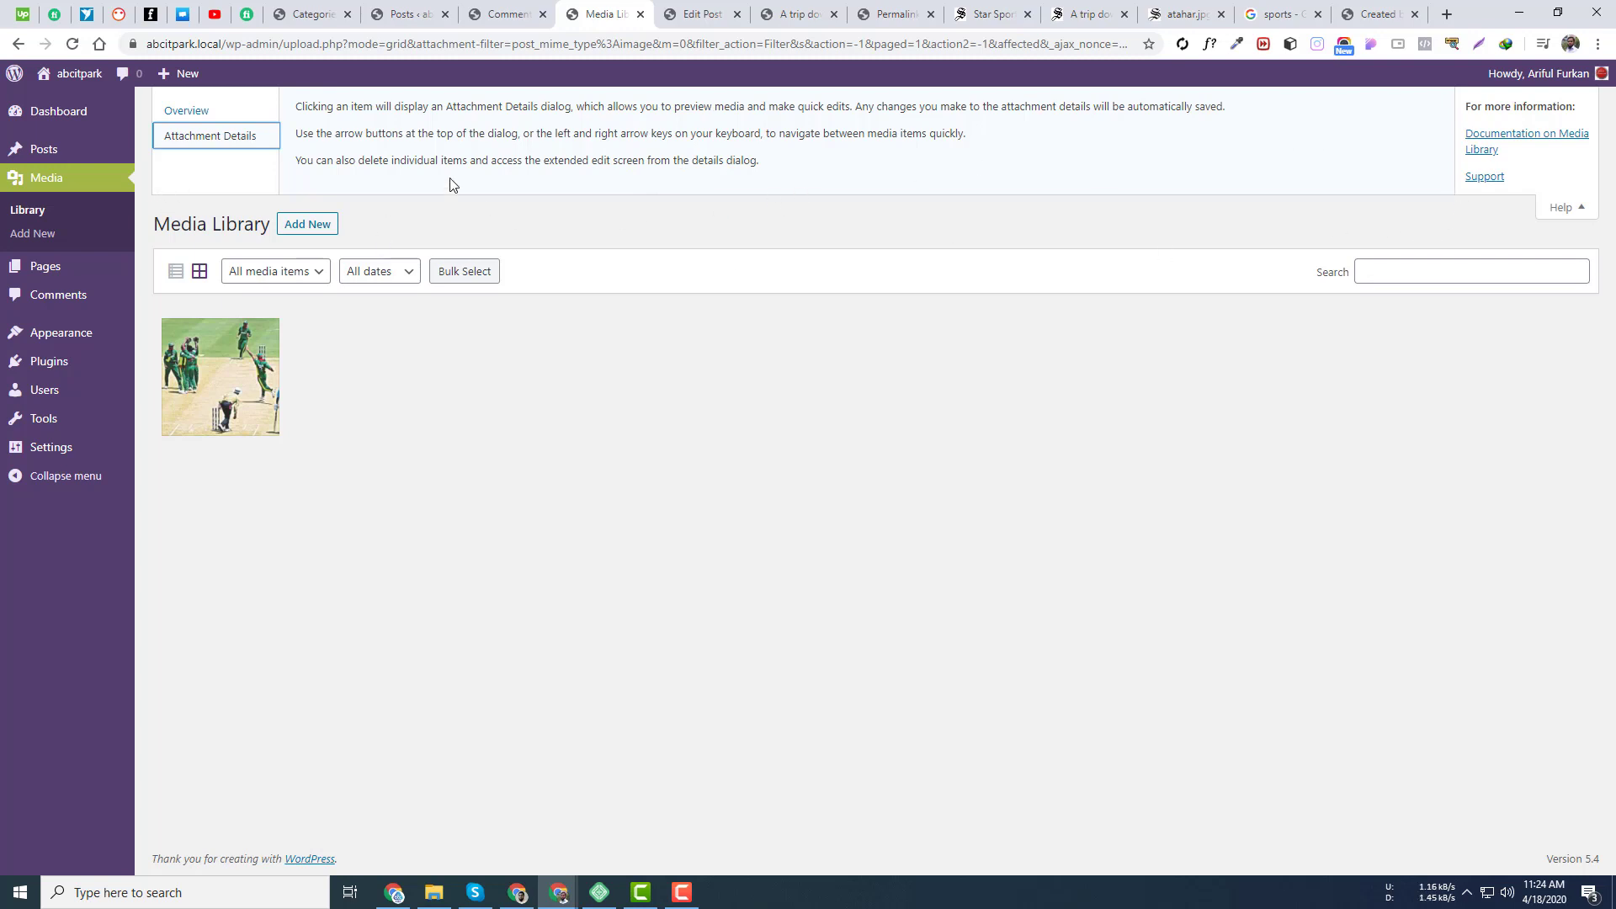
pyautogui.click(1562, 207)
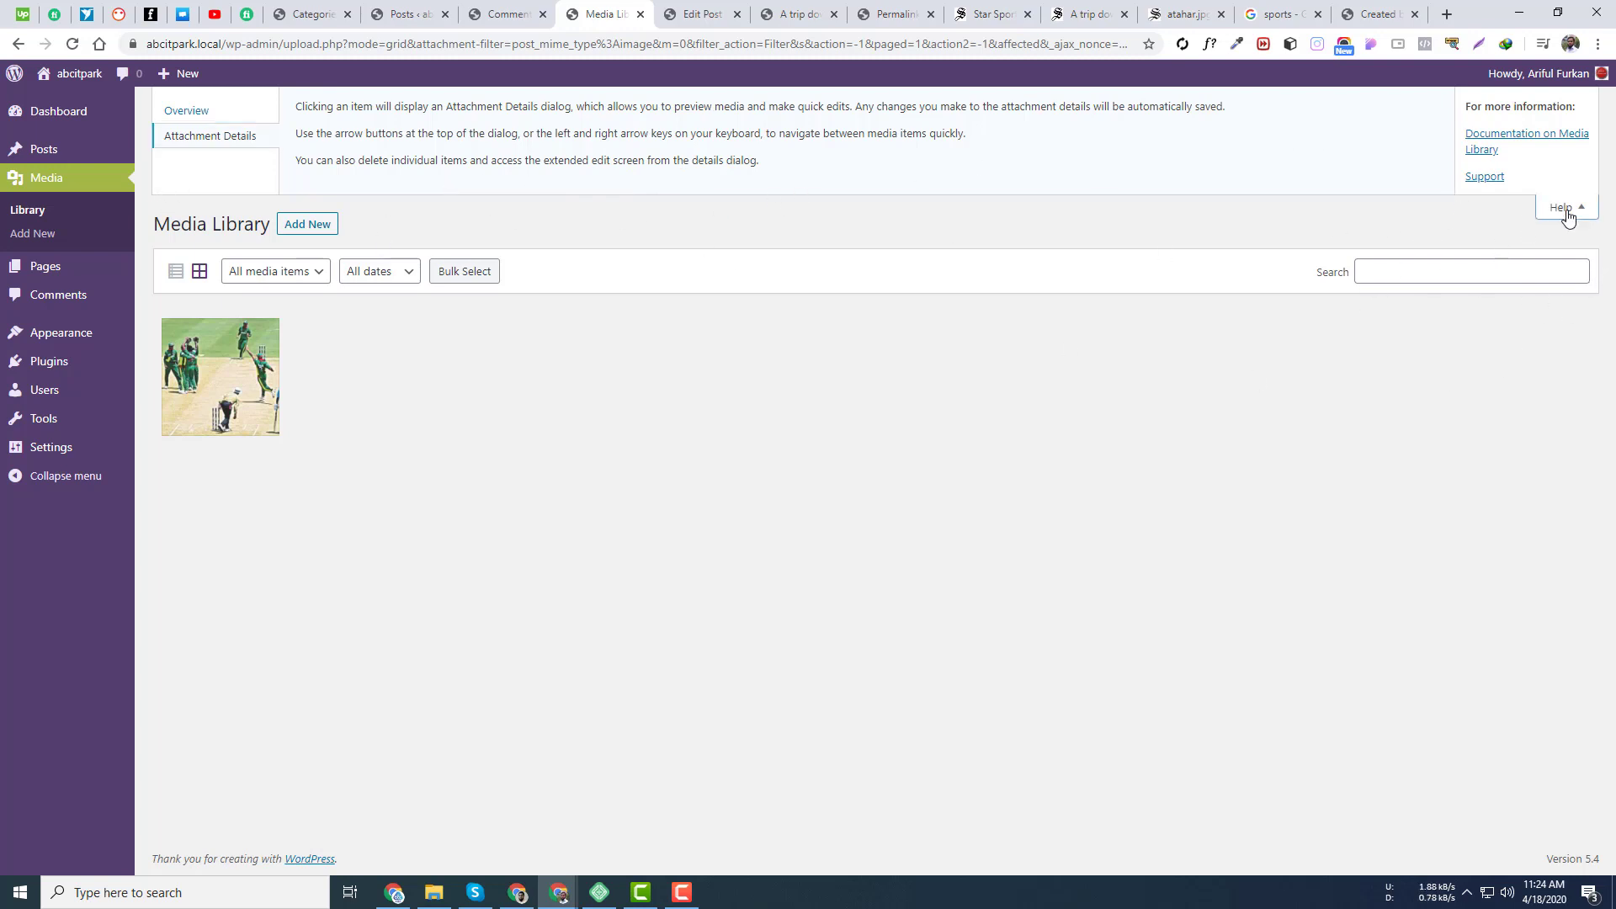
# Reload the Media Library, open the attachment details of the atahar image and examine its alternative text and title fields.
pyautogui.click(37, 187)
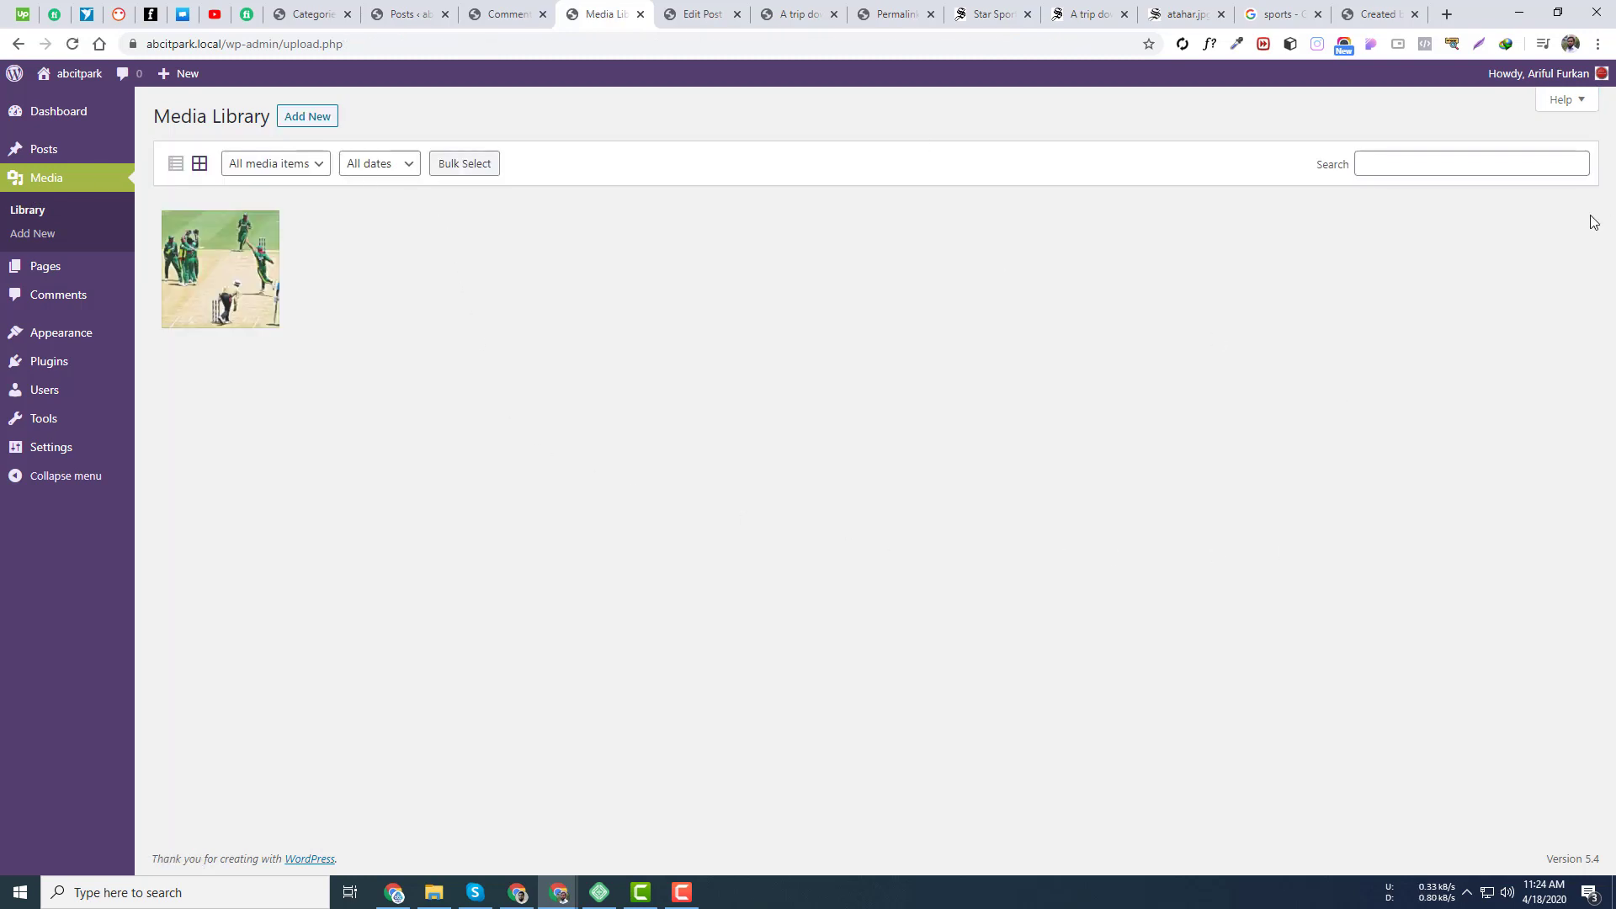
pyautogui.click(1395, 166)
pyautogui.click(217, 271)
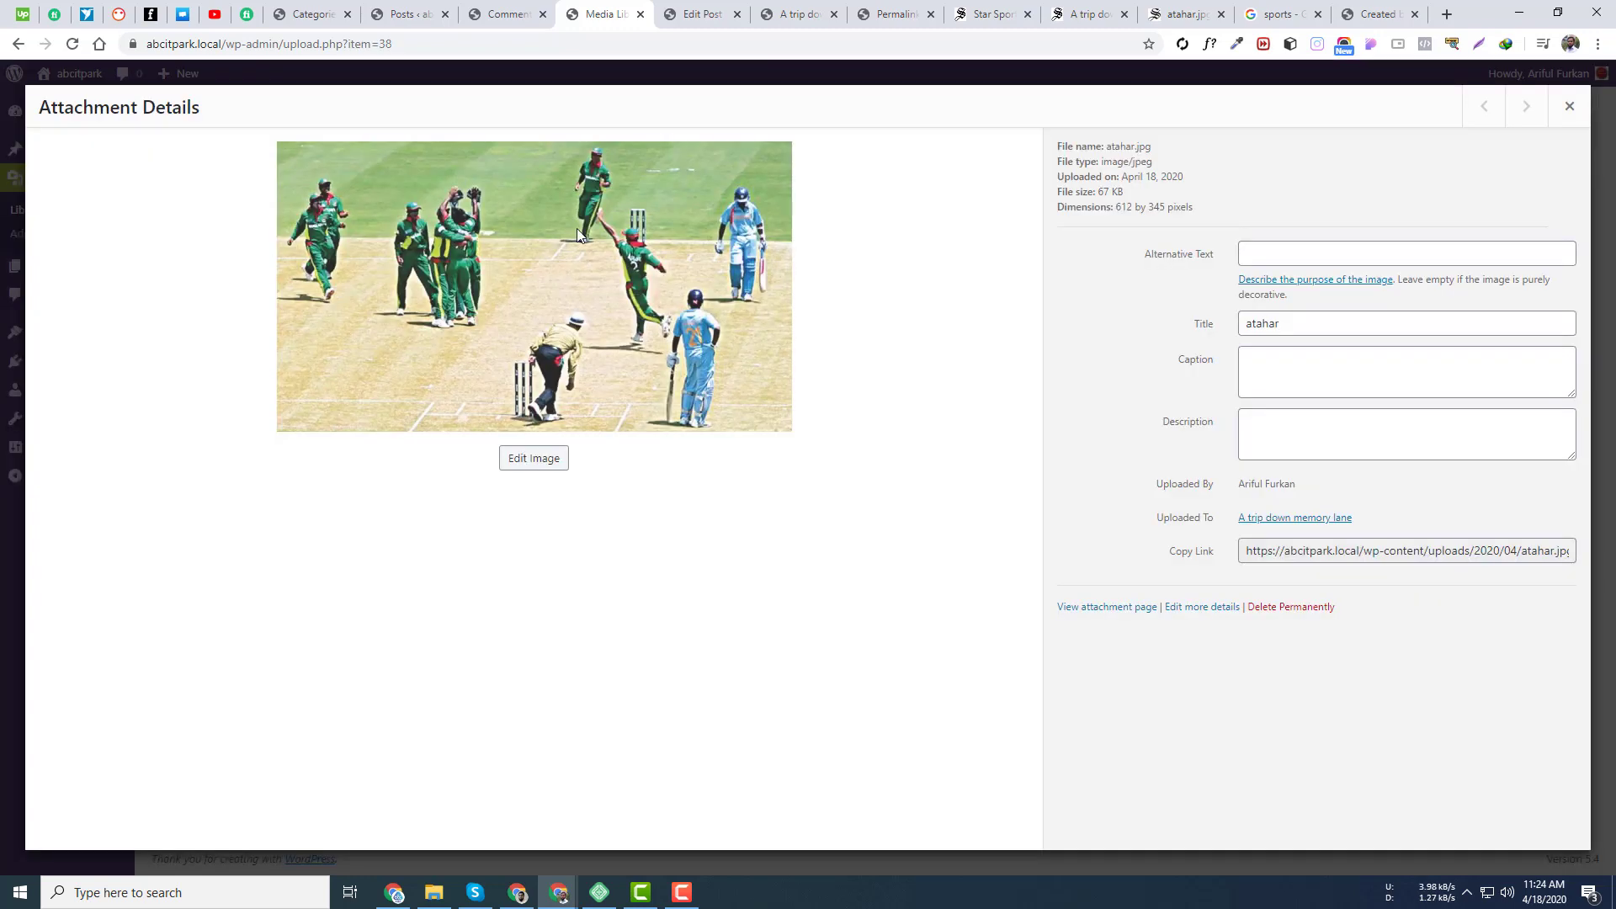
pyautogui.click(1261, 254)
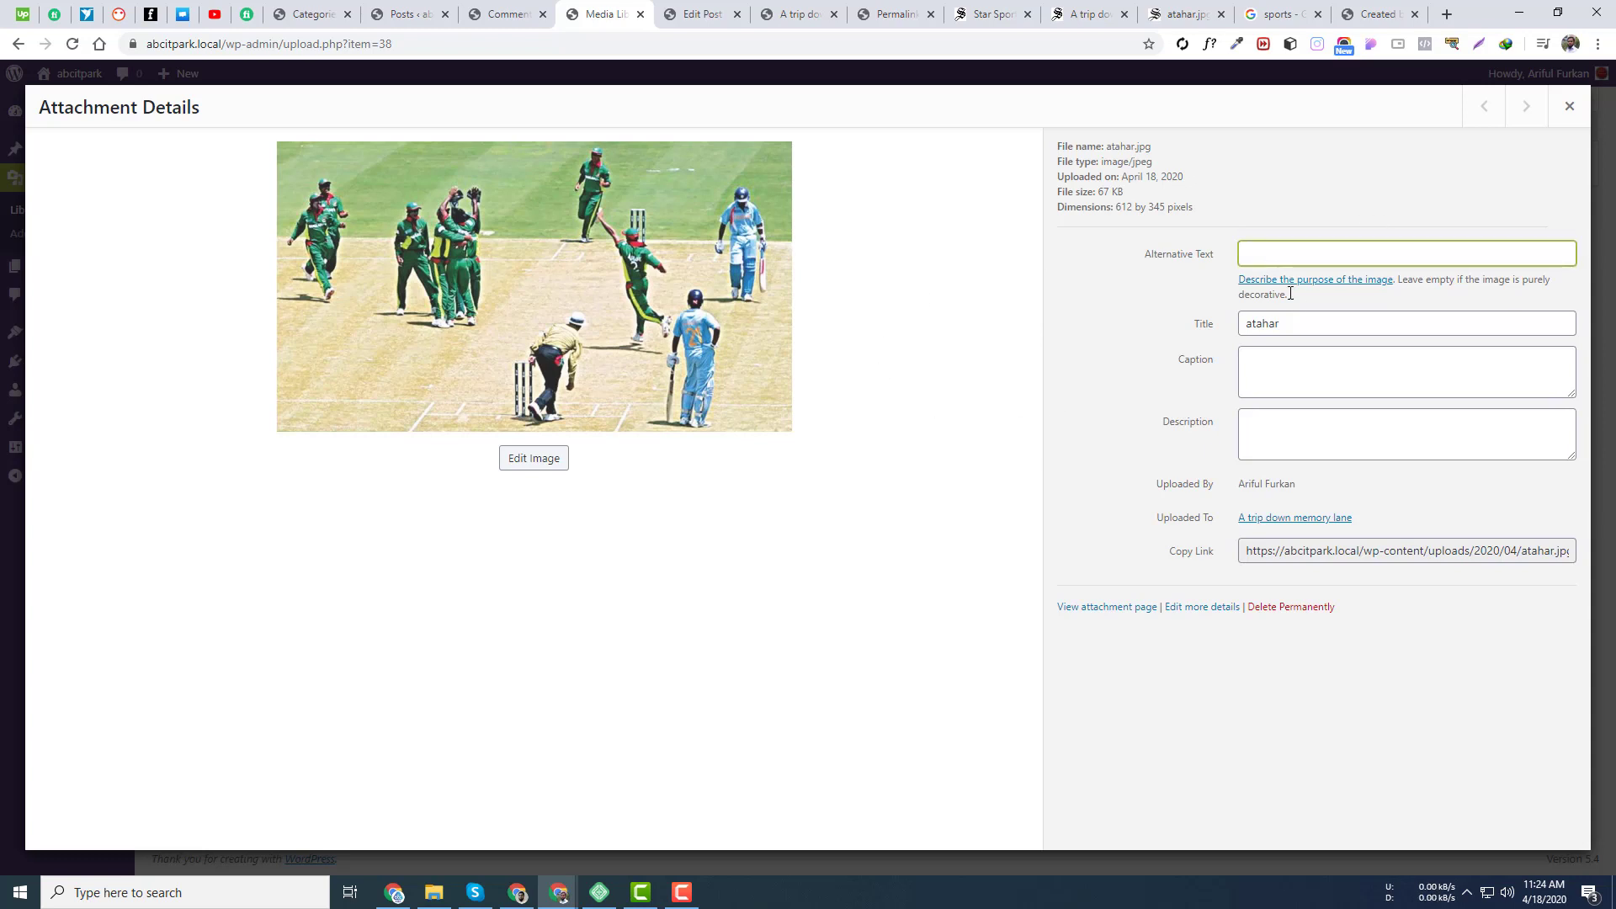
pyautogui.moveTo(1308, 315); pyautogui.dragTo(1094, 335)
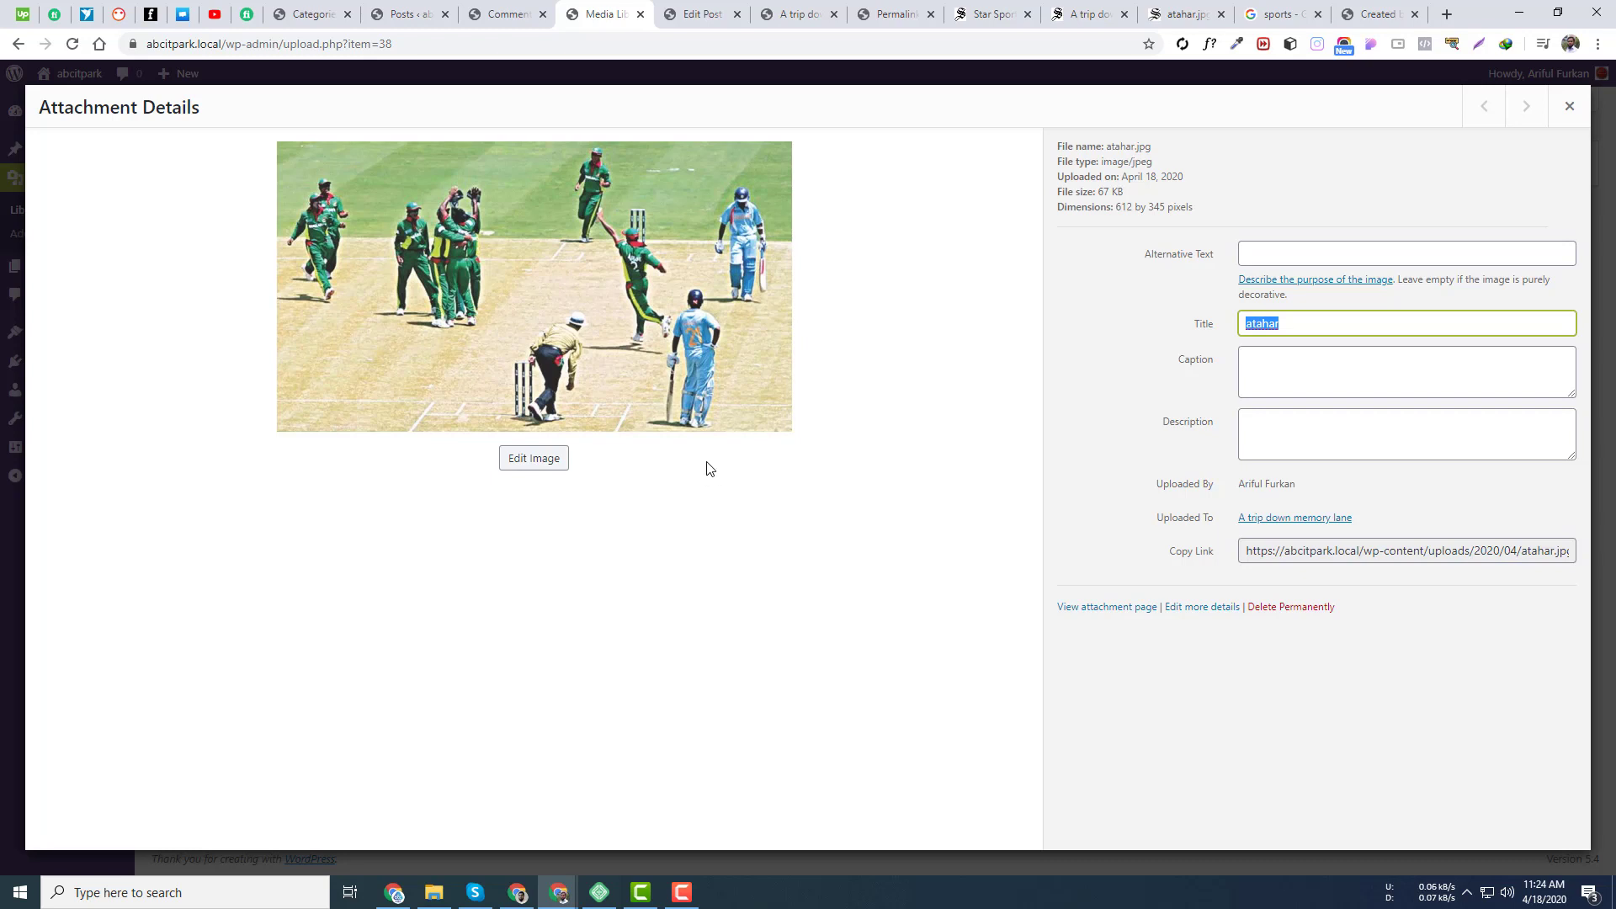
# Try cropping the atahar image to a 381 × 222 selection around the central players, and discard the crop.
pyautogui.click(538, 463)
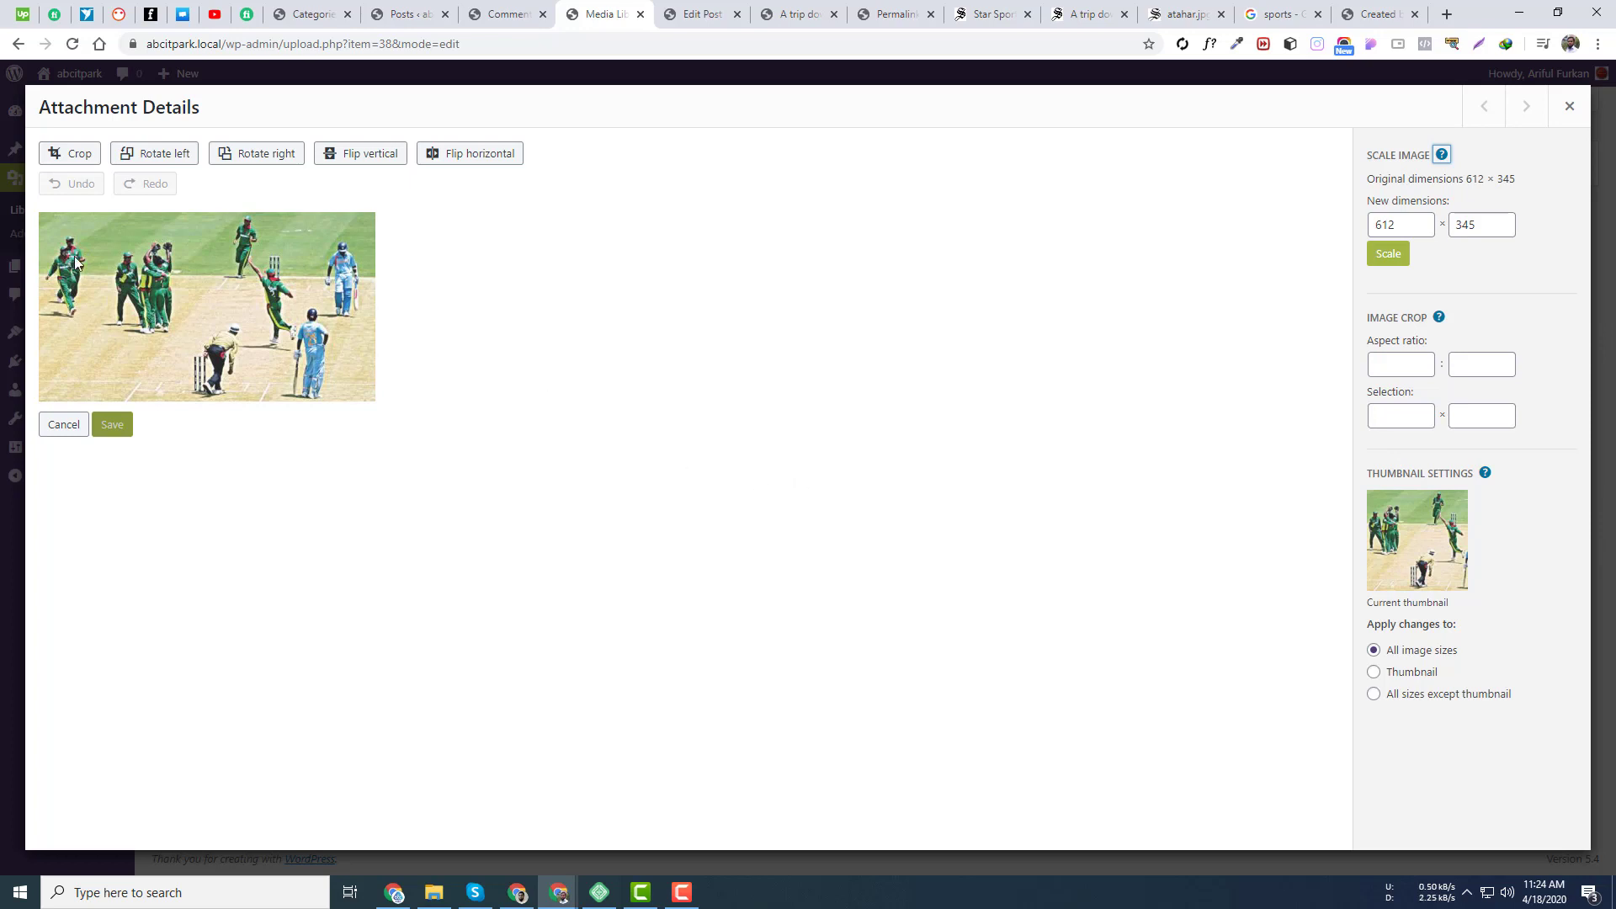
pyautogui.click(91, 162)
pyautogui.moveTo(372, 396); pyautogui.dragTo(245, 331)
pyautogui.moveTo(204, 261); pyautogui.dragTo(318, 305)
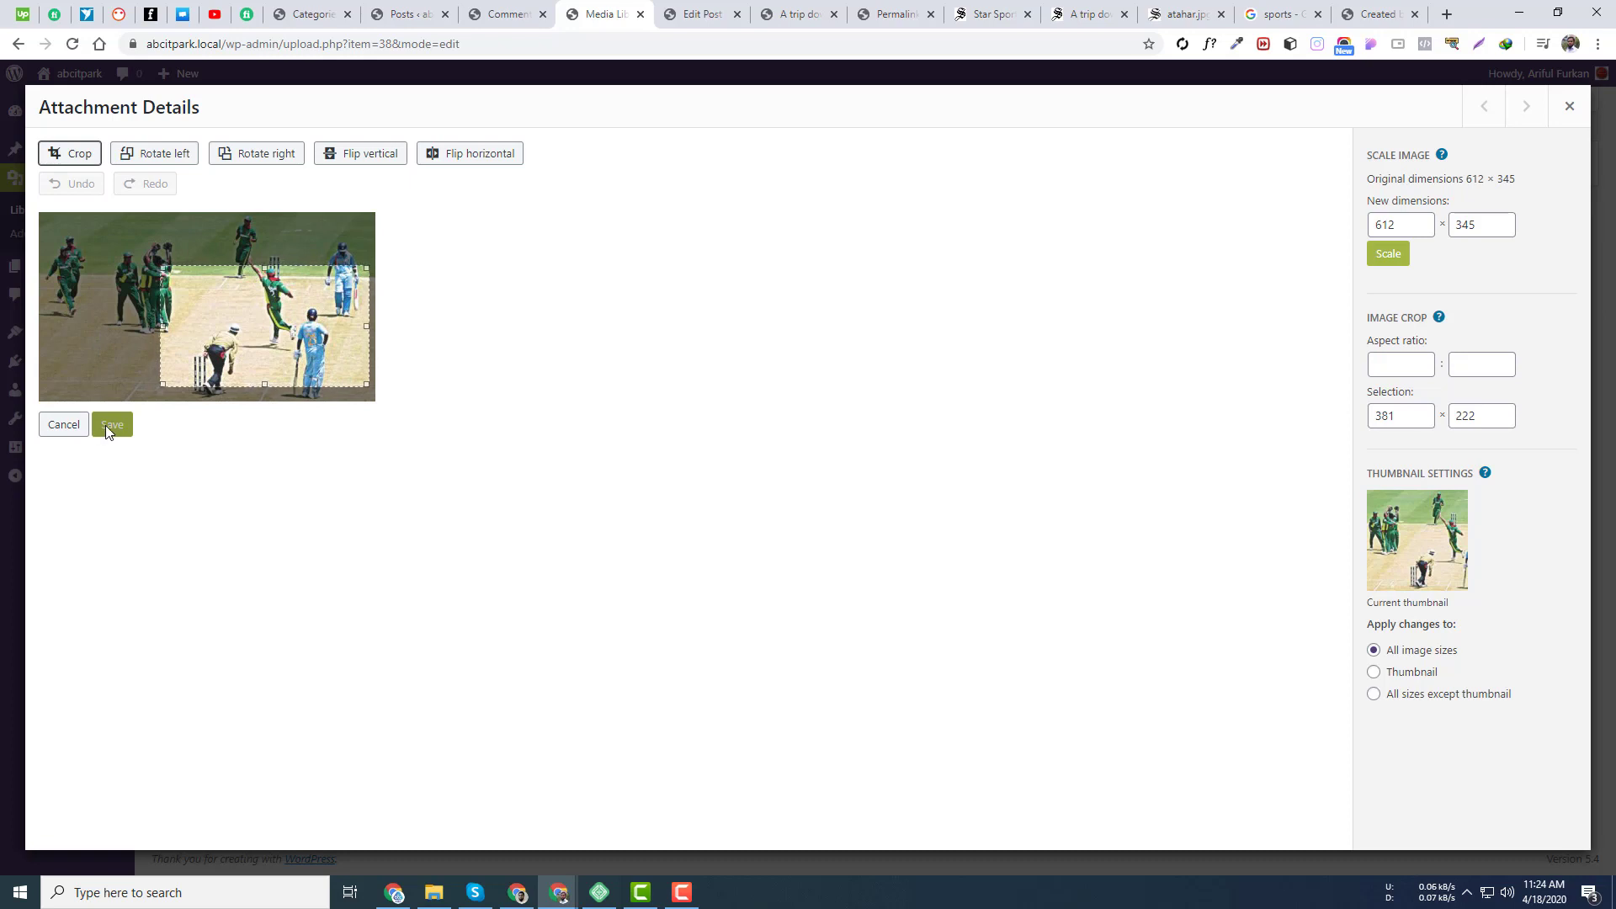
pyautogui.moveTo(265, 313); pyautogui.dragTo(218, 292)
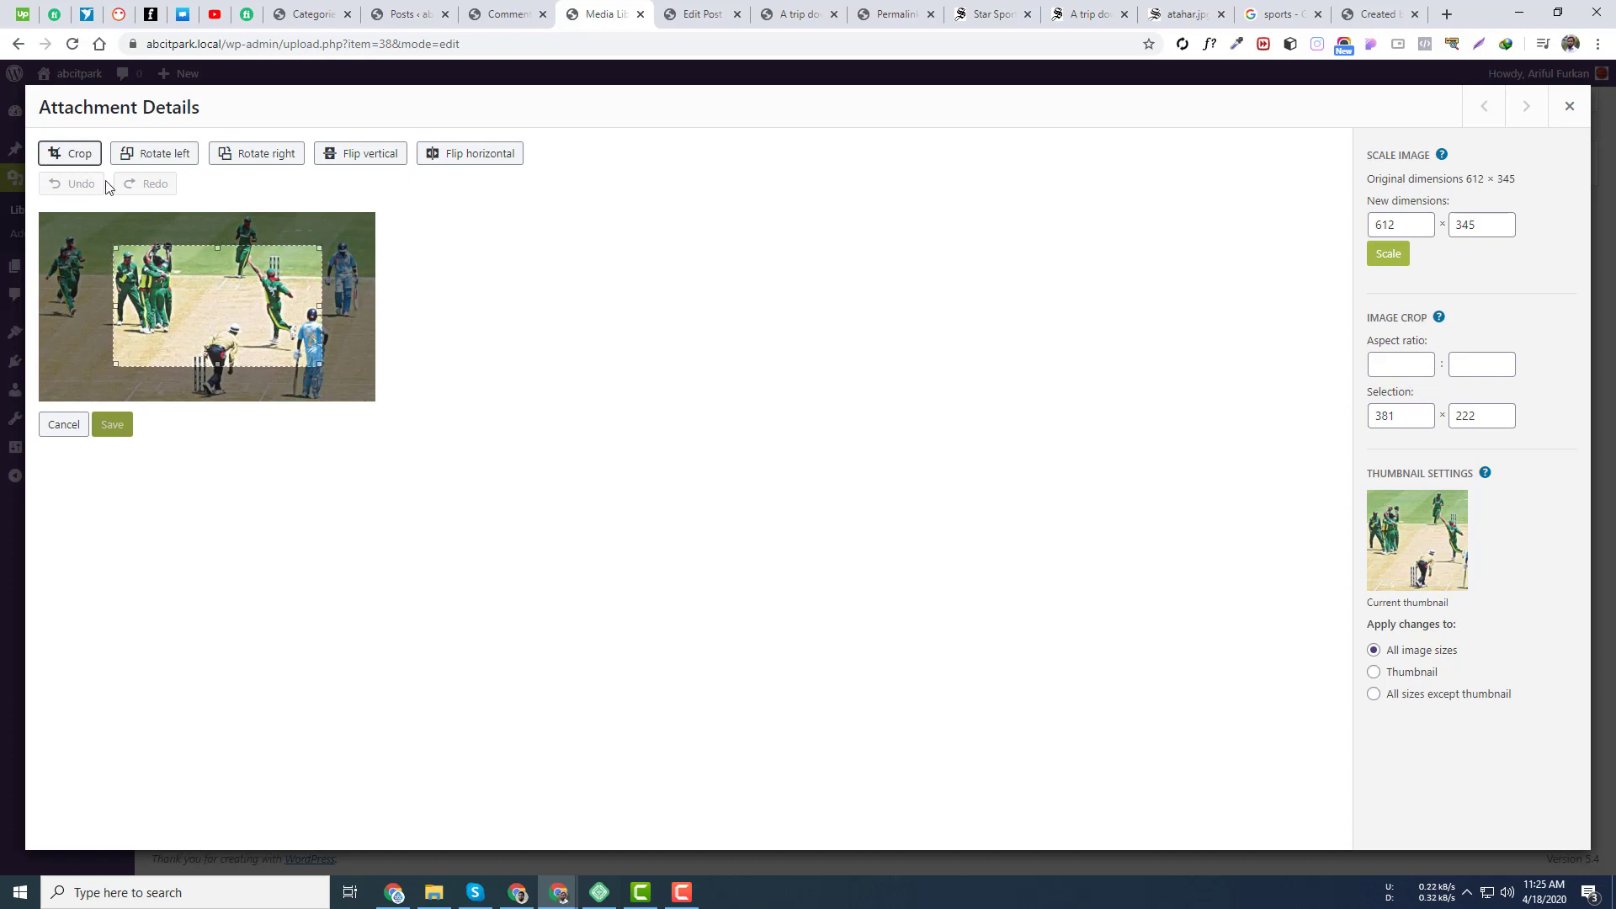
pyautogui.click(78, 154)
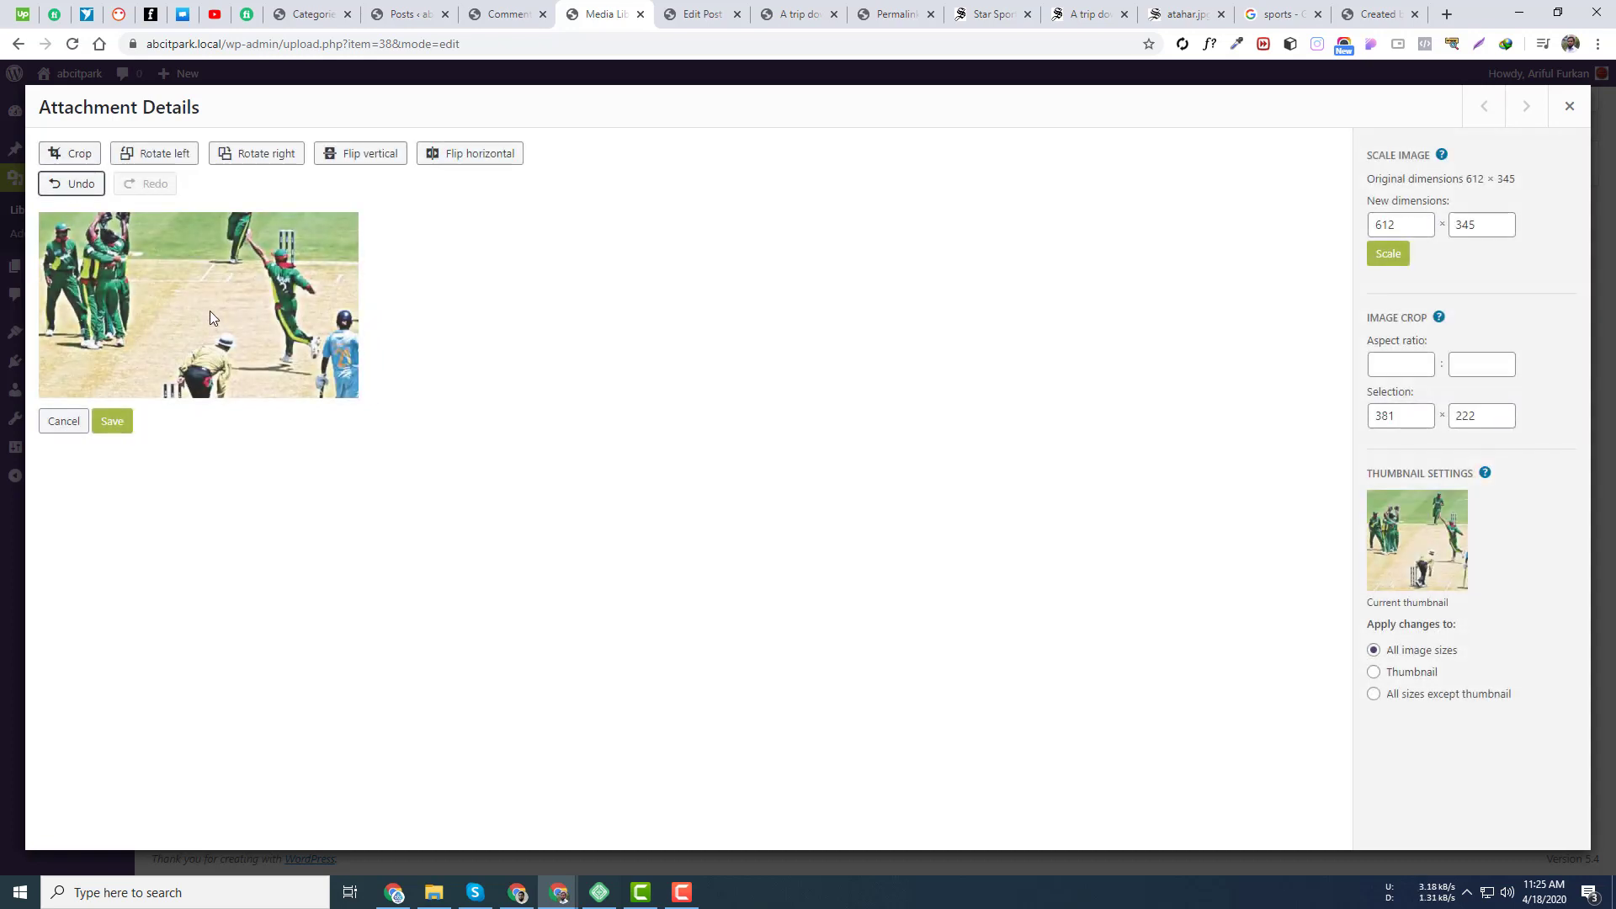
pyautogui.click(61, 422)
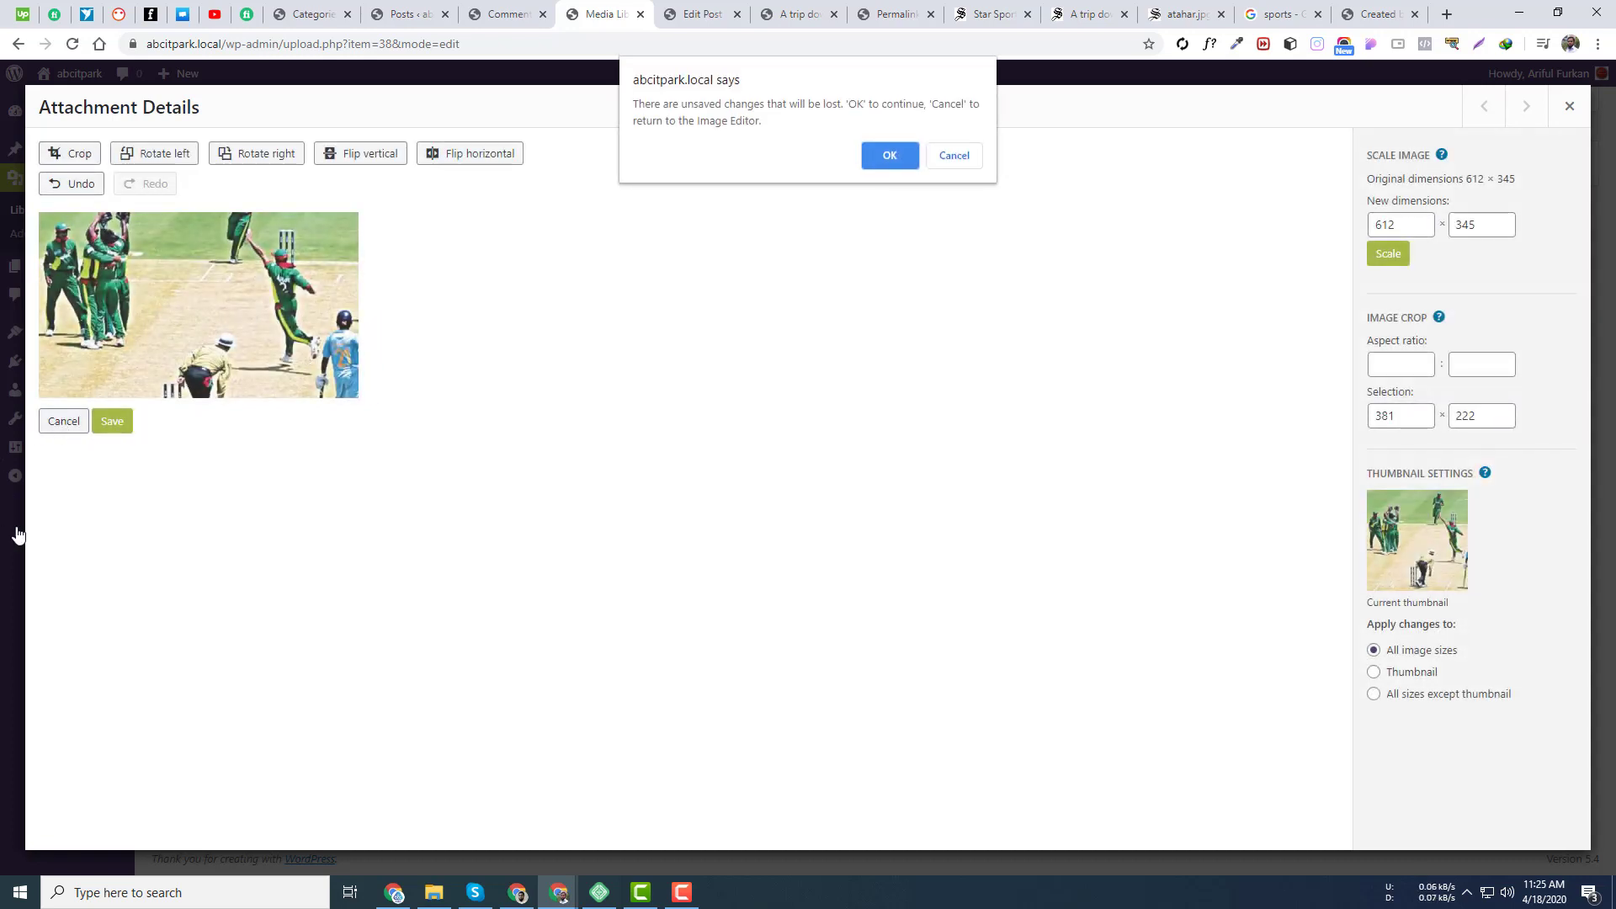
pyautogui.click(882, 164)
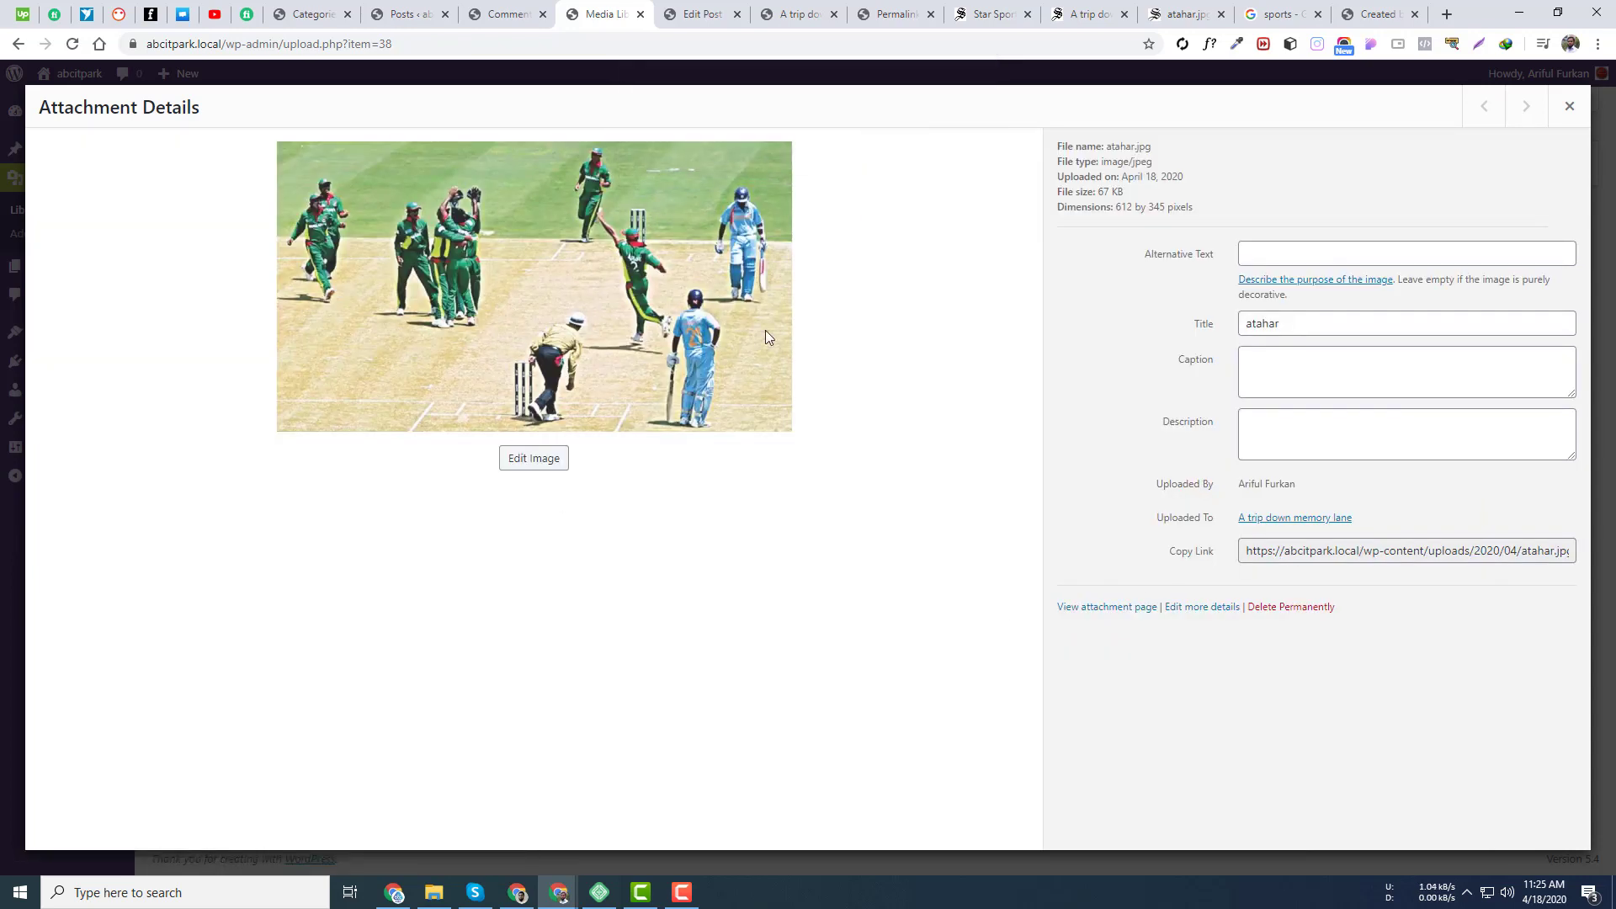
# Reopen the atahar image for editing and rotate it left four times through a full turn.
pyautogui.click(543, 461)
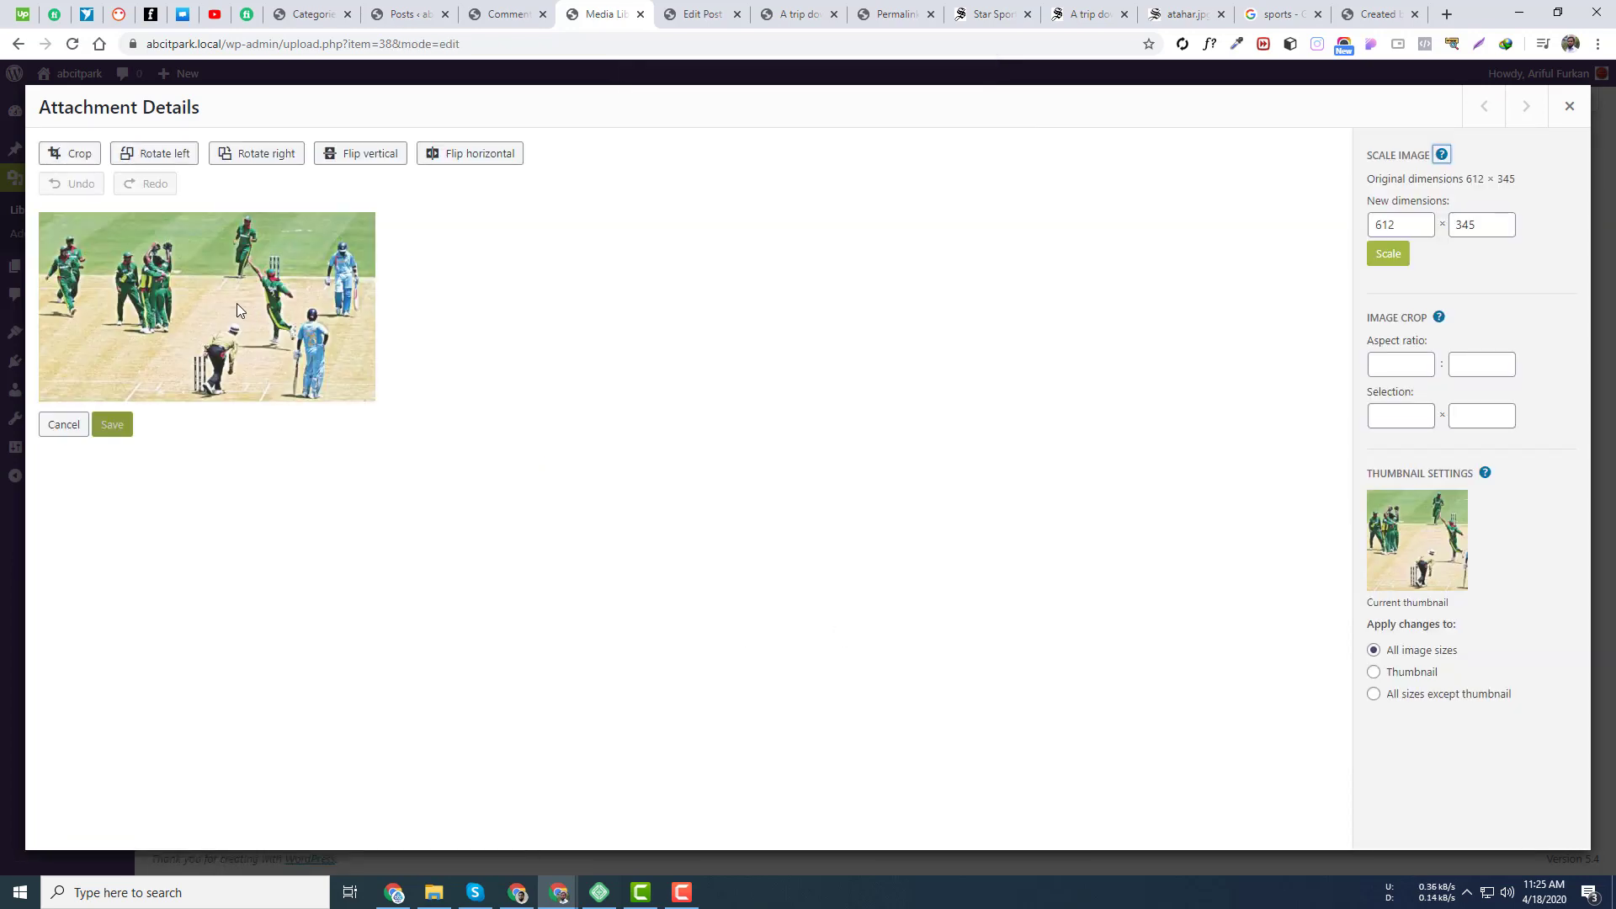
pyautogui.click(181, 158)
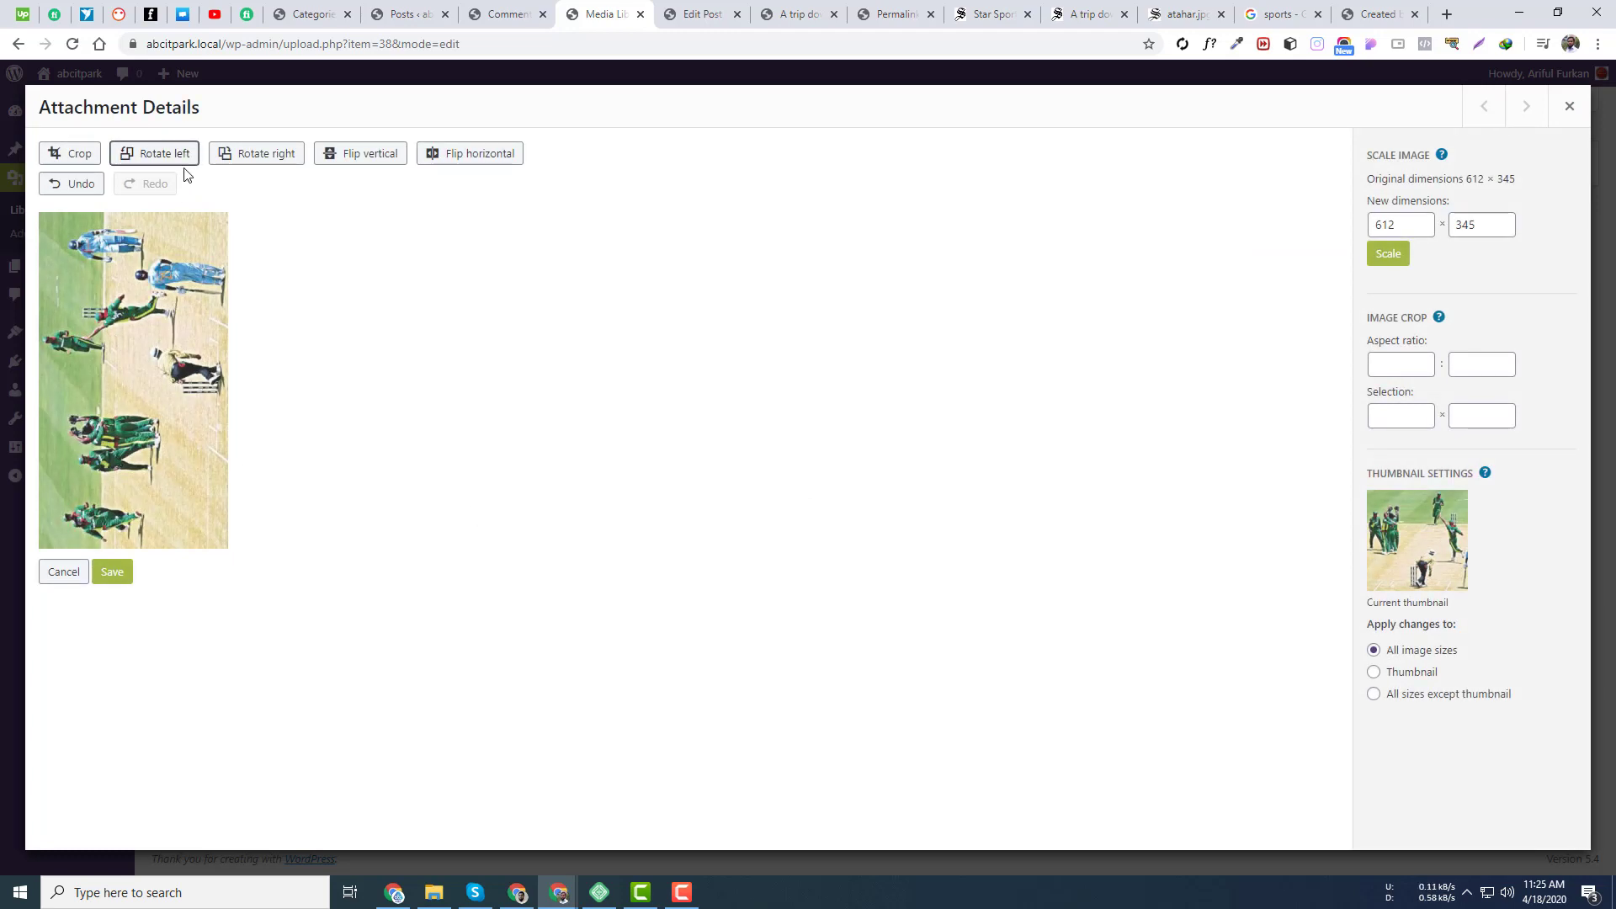
pyautogui.click(157, 154)
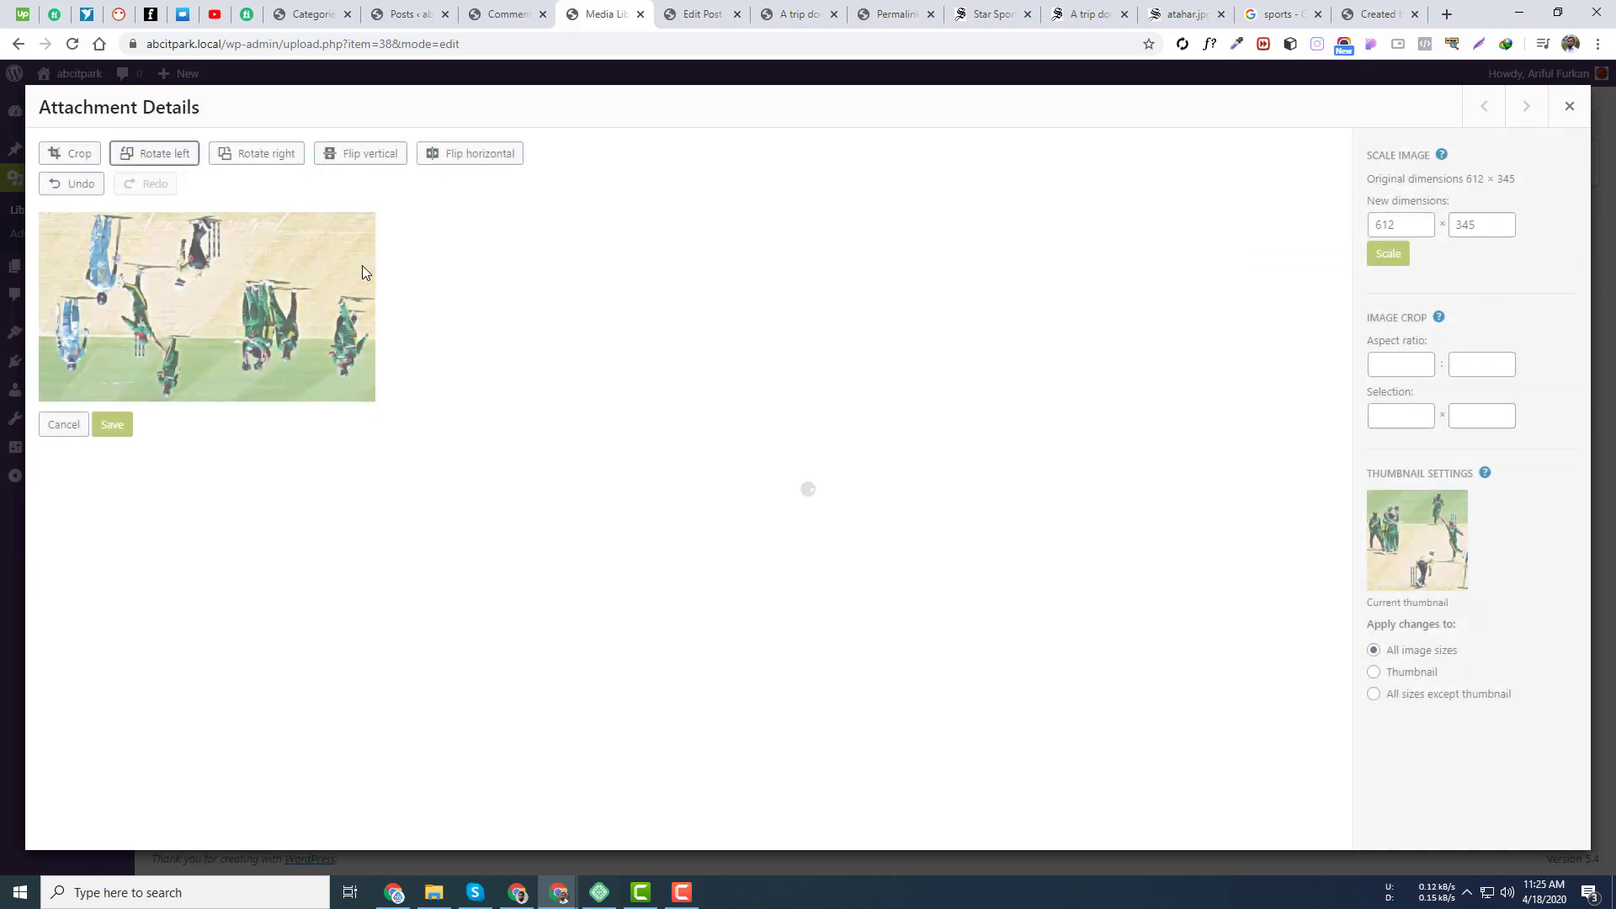
pyautogui.click(162, 157)
pyautogui.click(161, 157)
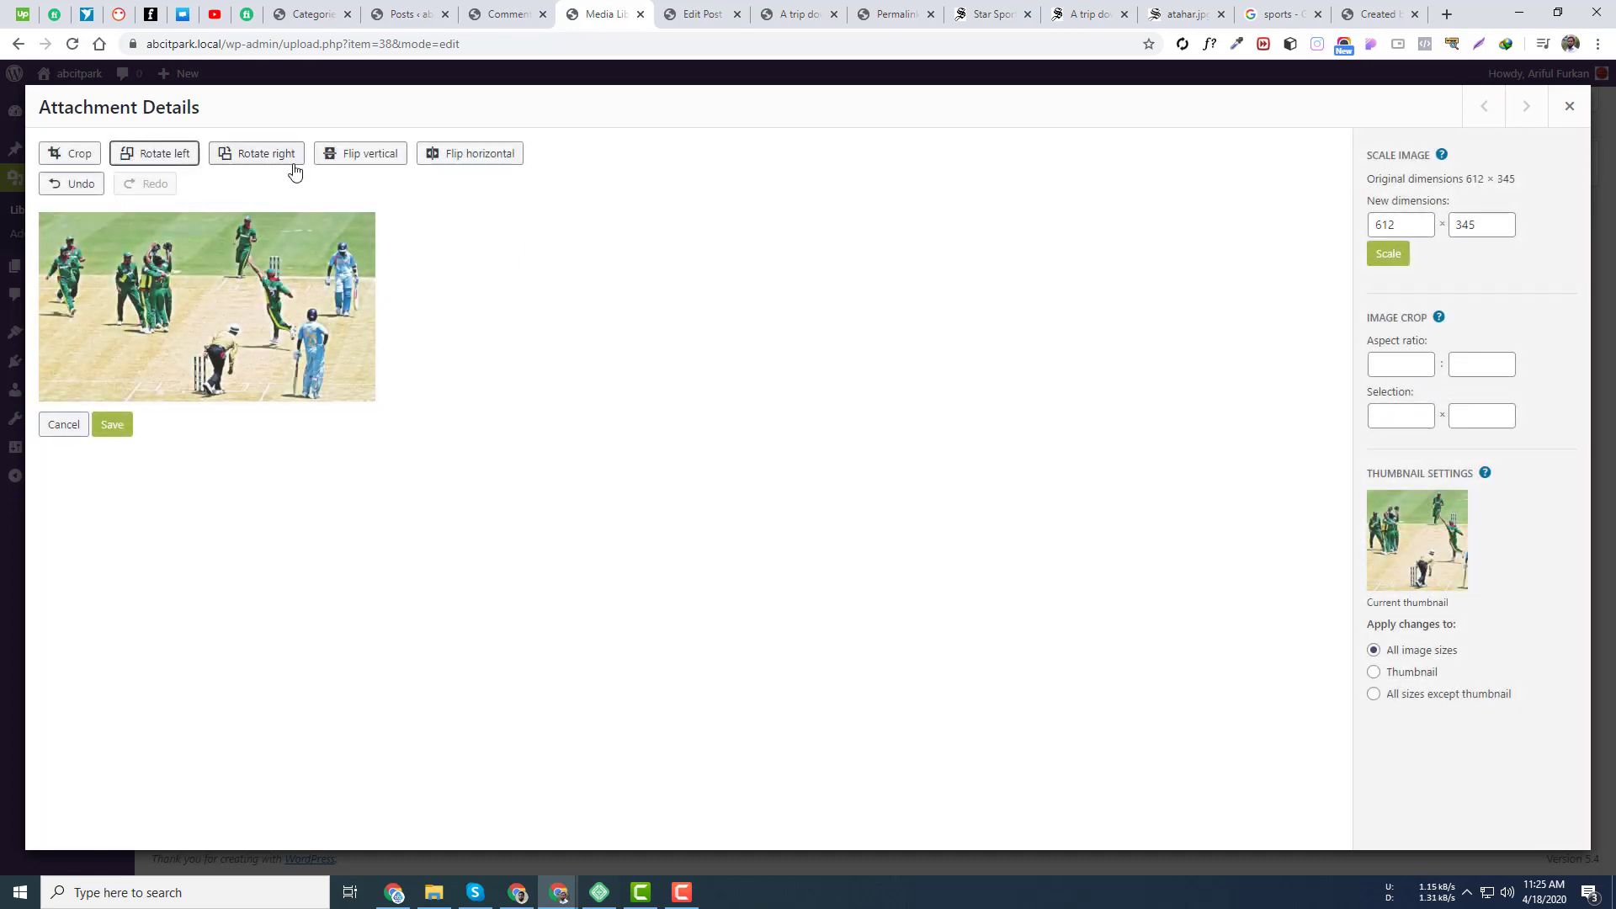
# Flip the image vertically and back, and flip it horizontally and back.
pyautogui.click(369, 160)
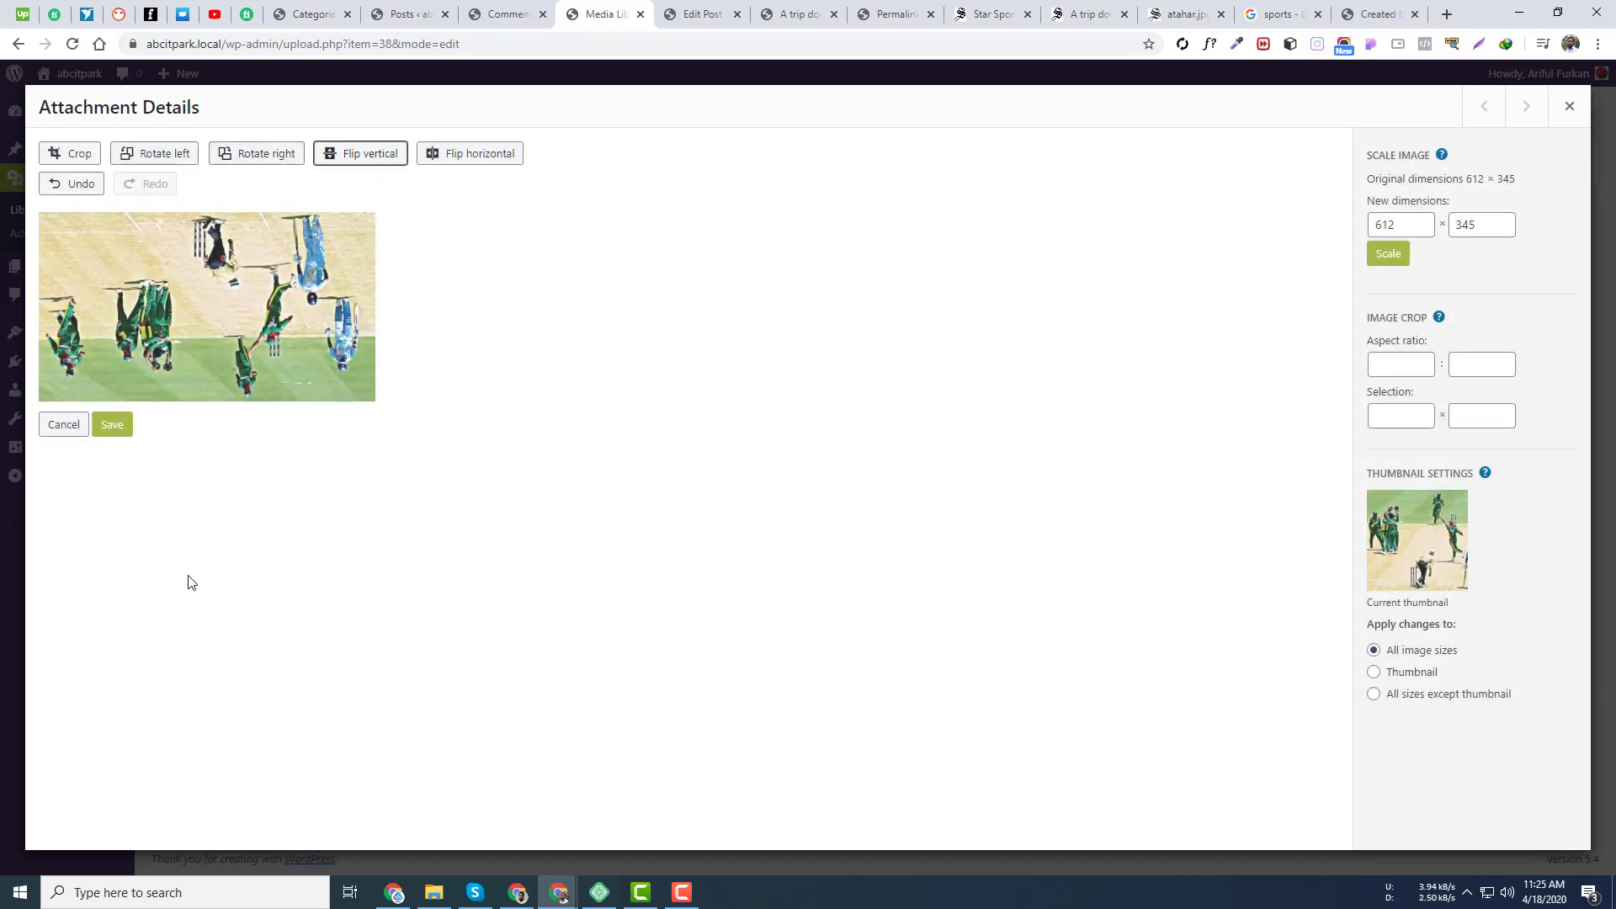
pyautogui.click(358, 160)
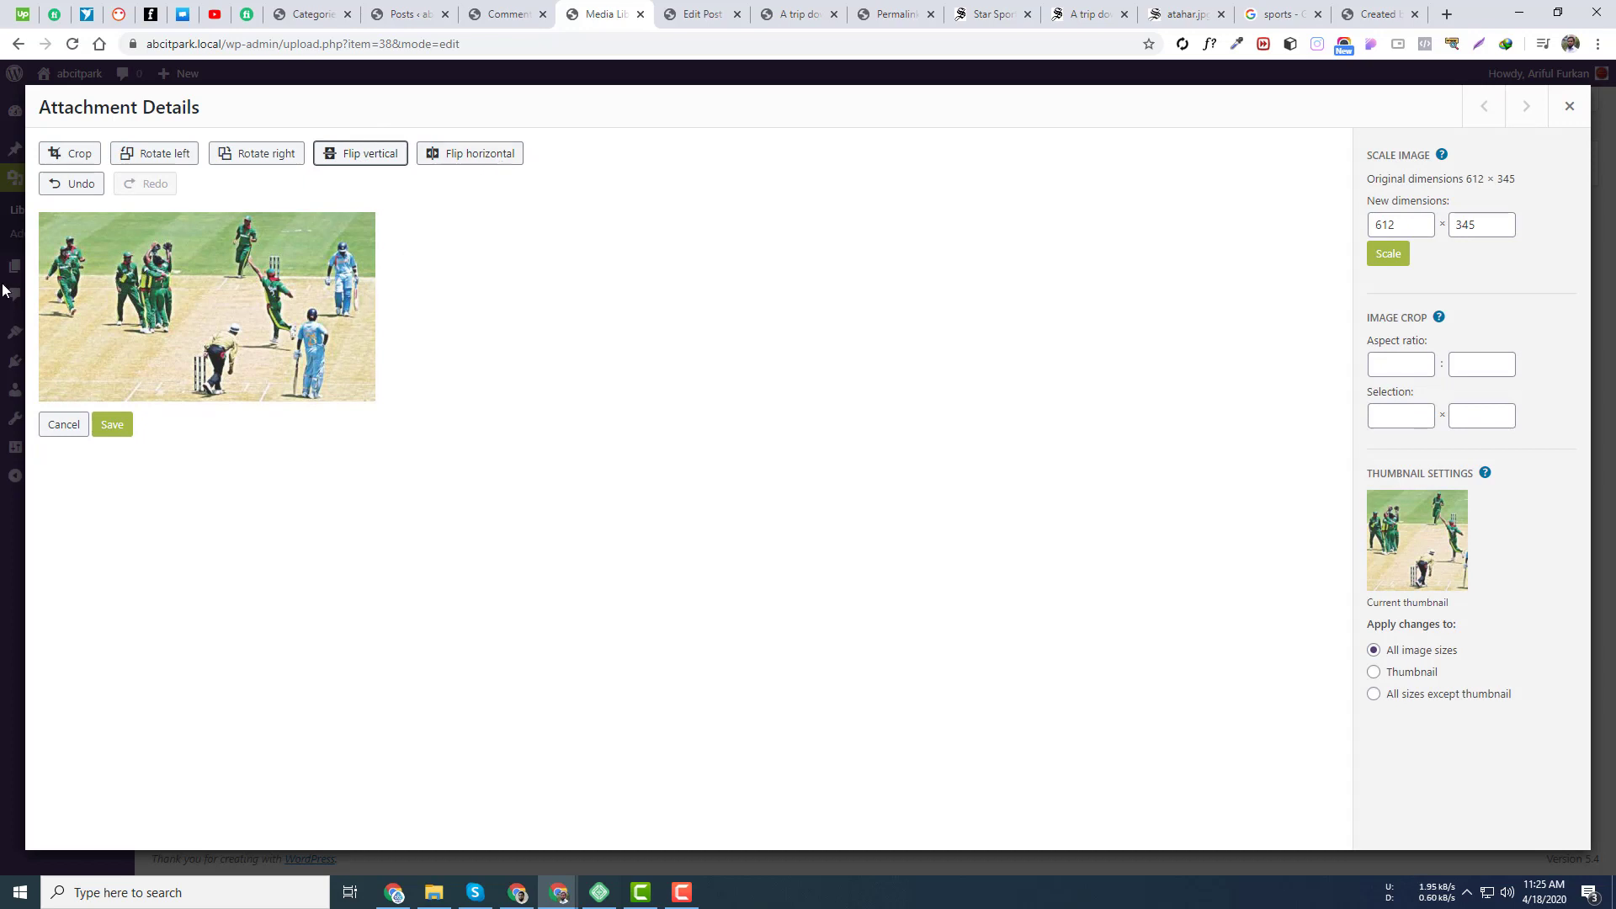
pyautogui.click(486, 158)
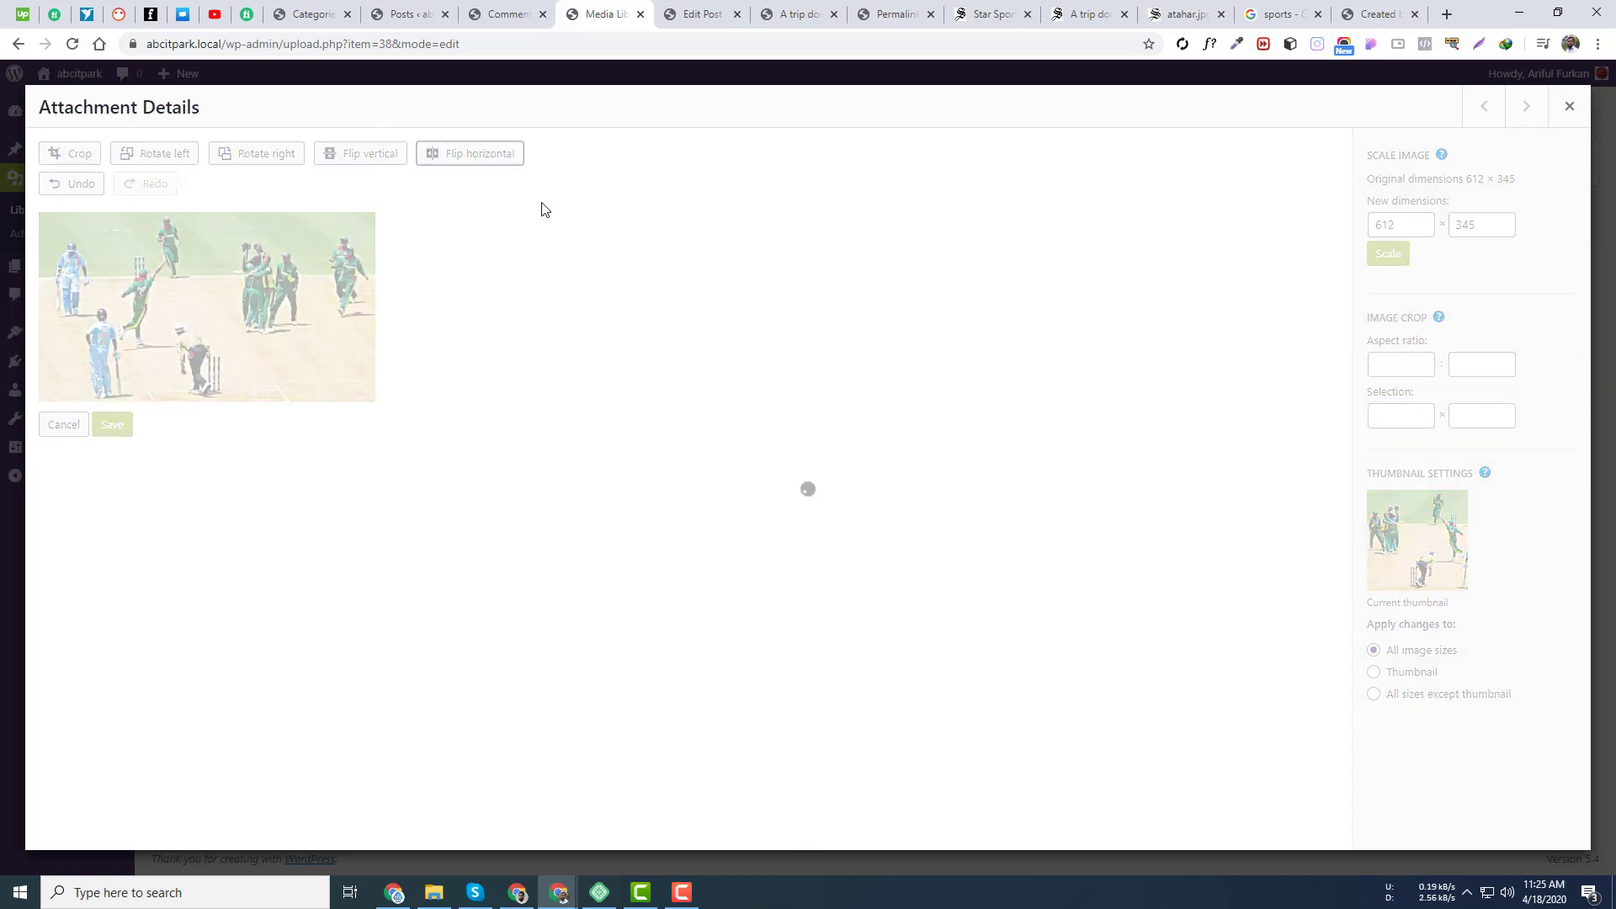
pyautogui.click(463, 154)
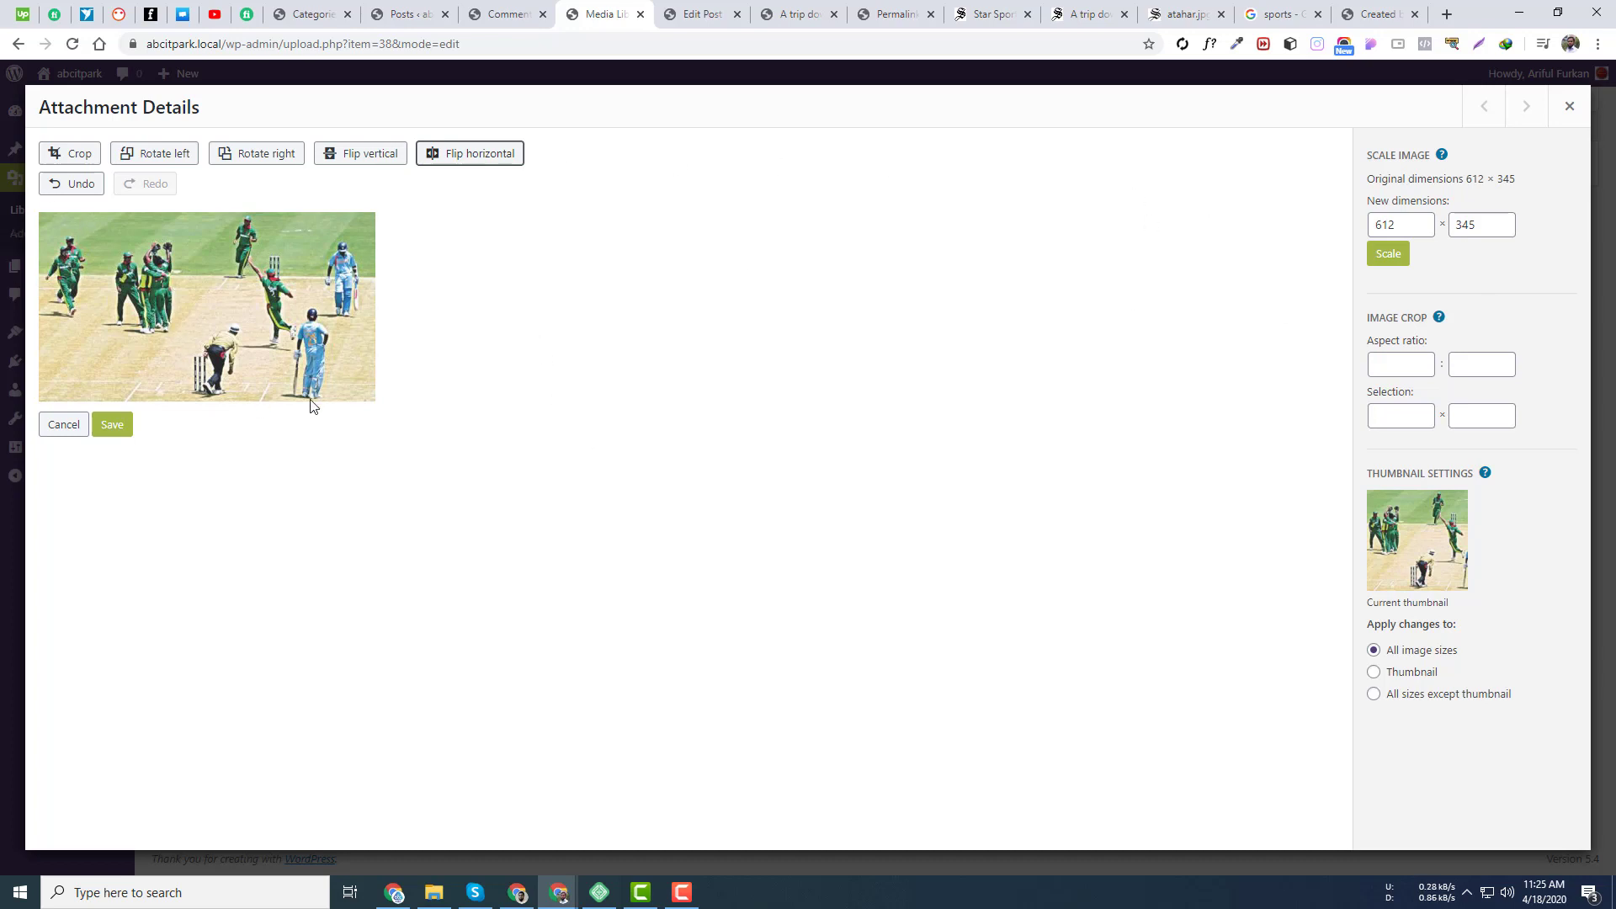
# Scale the image to 600 × 338, accepting the loss of the unsaved rotate and flip edits.
pyautogui.doubleClick(1399, 226)
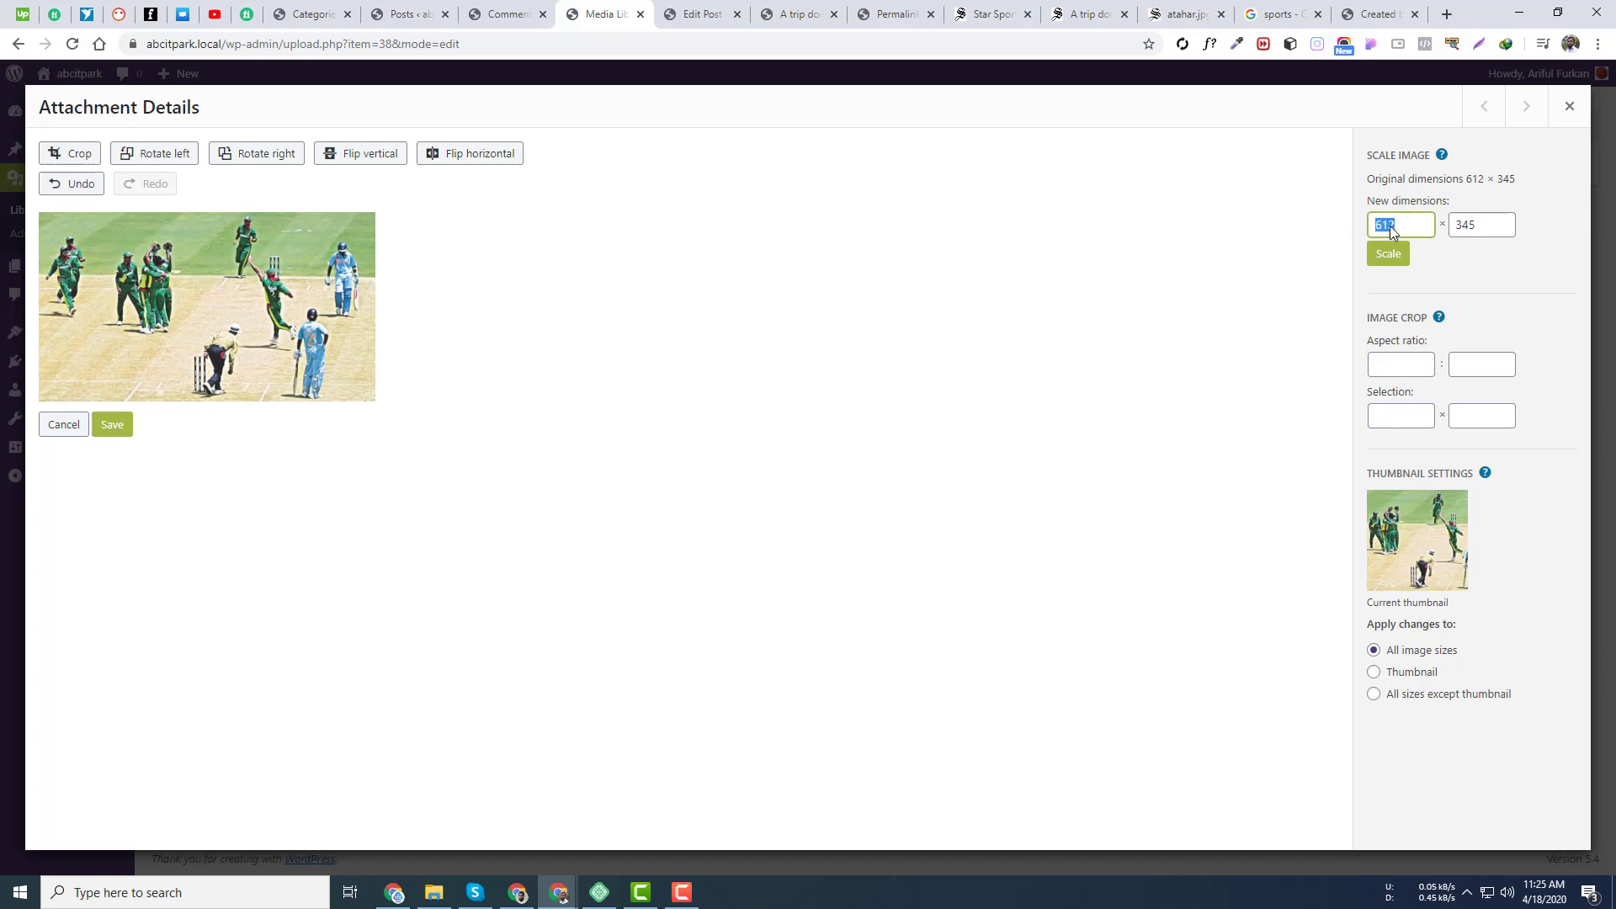
pyautogui.moveTo(1487, 221); pyautogui.dragTo(1457, 224)
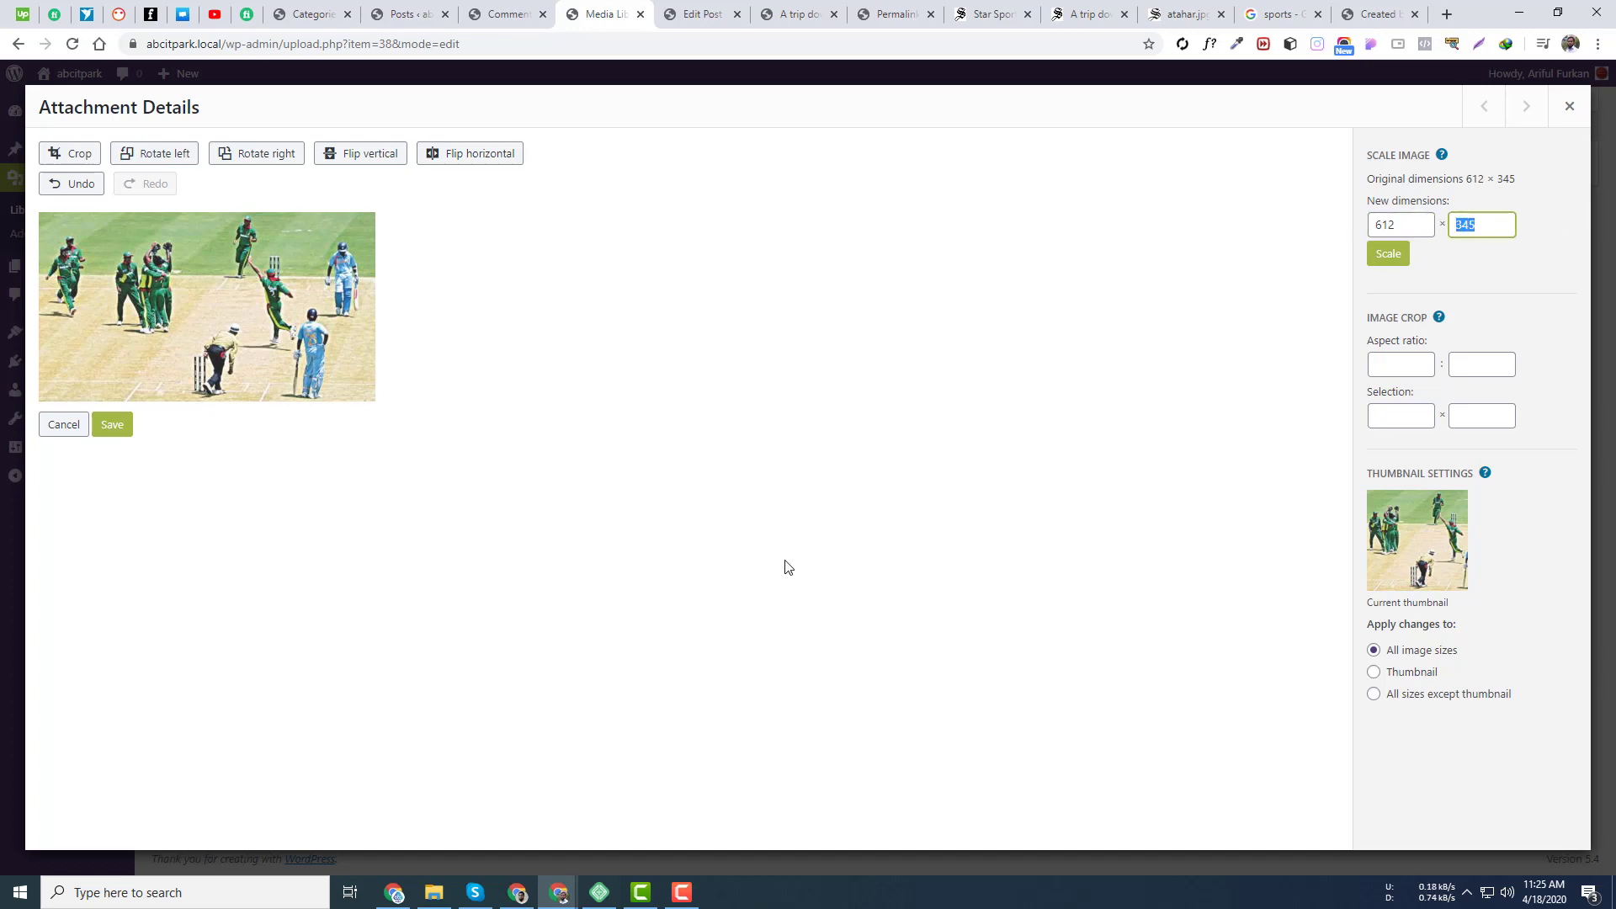
pyautogui.doubleClick(1401, 221)
pyautogui.write('4')
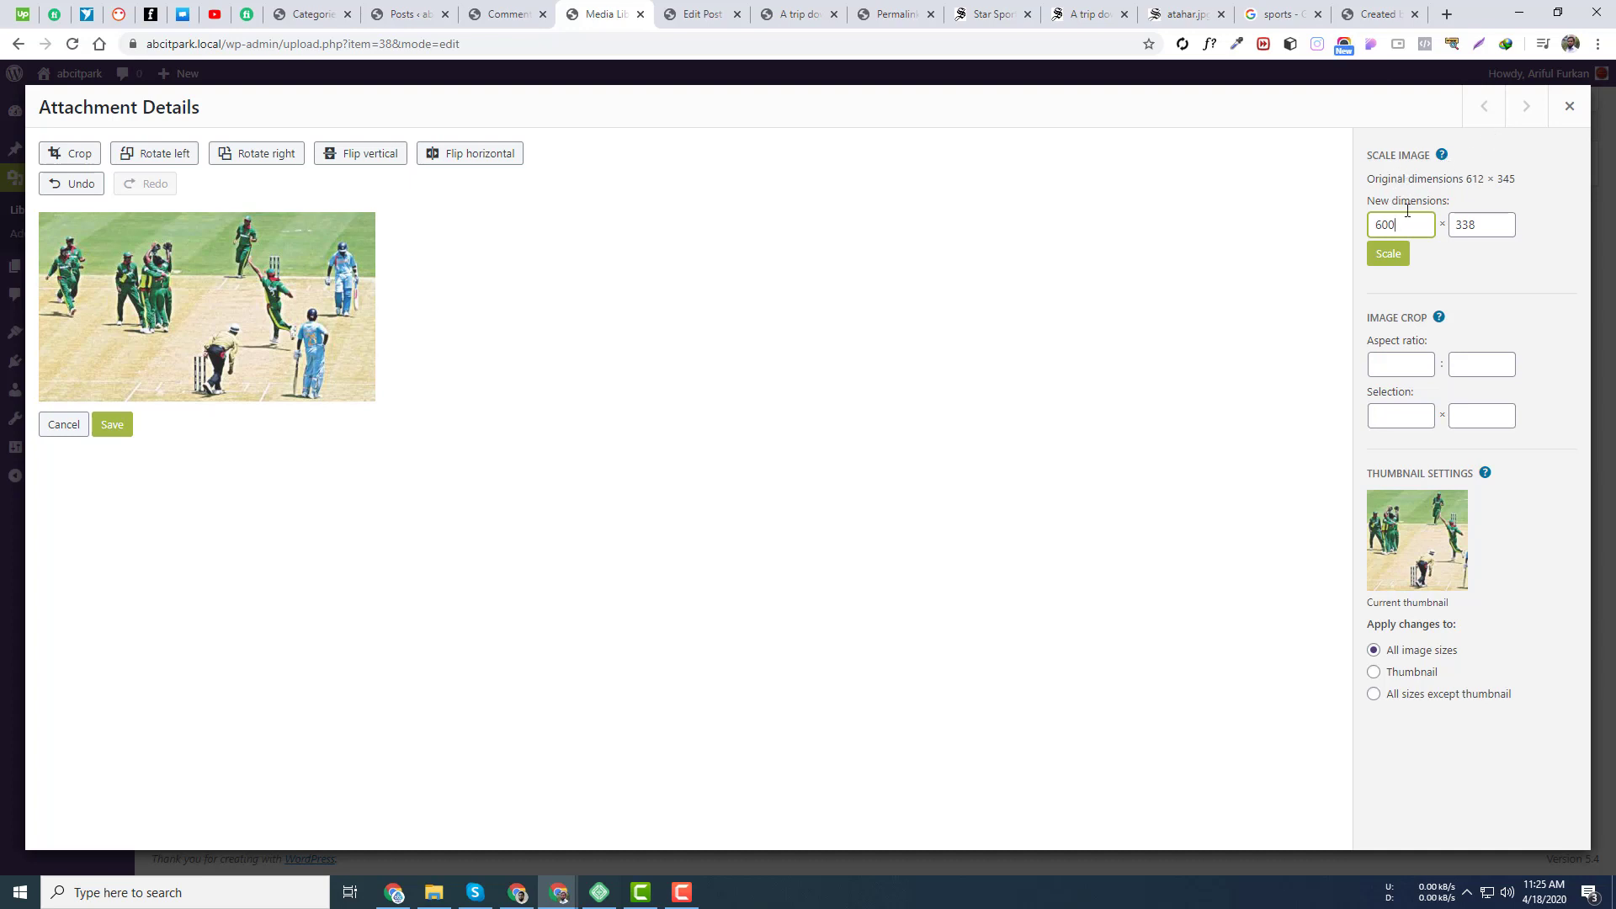
pyautogui.moveTo(1401, 225); pyautogui.dragTo(1318, 242)
pyautogui.click(1375, 254)
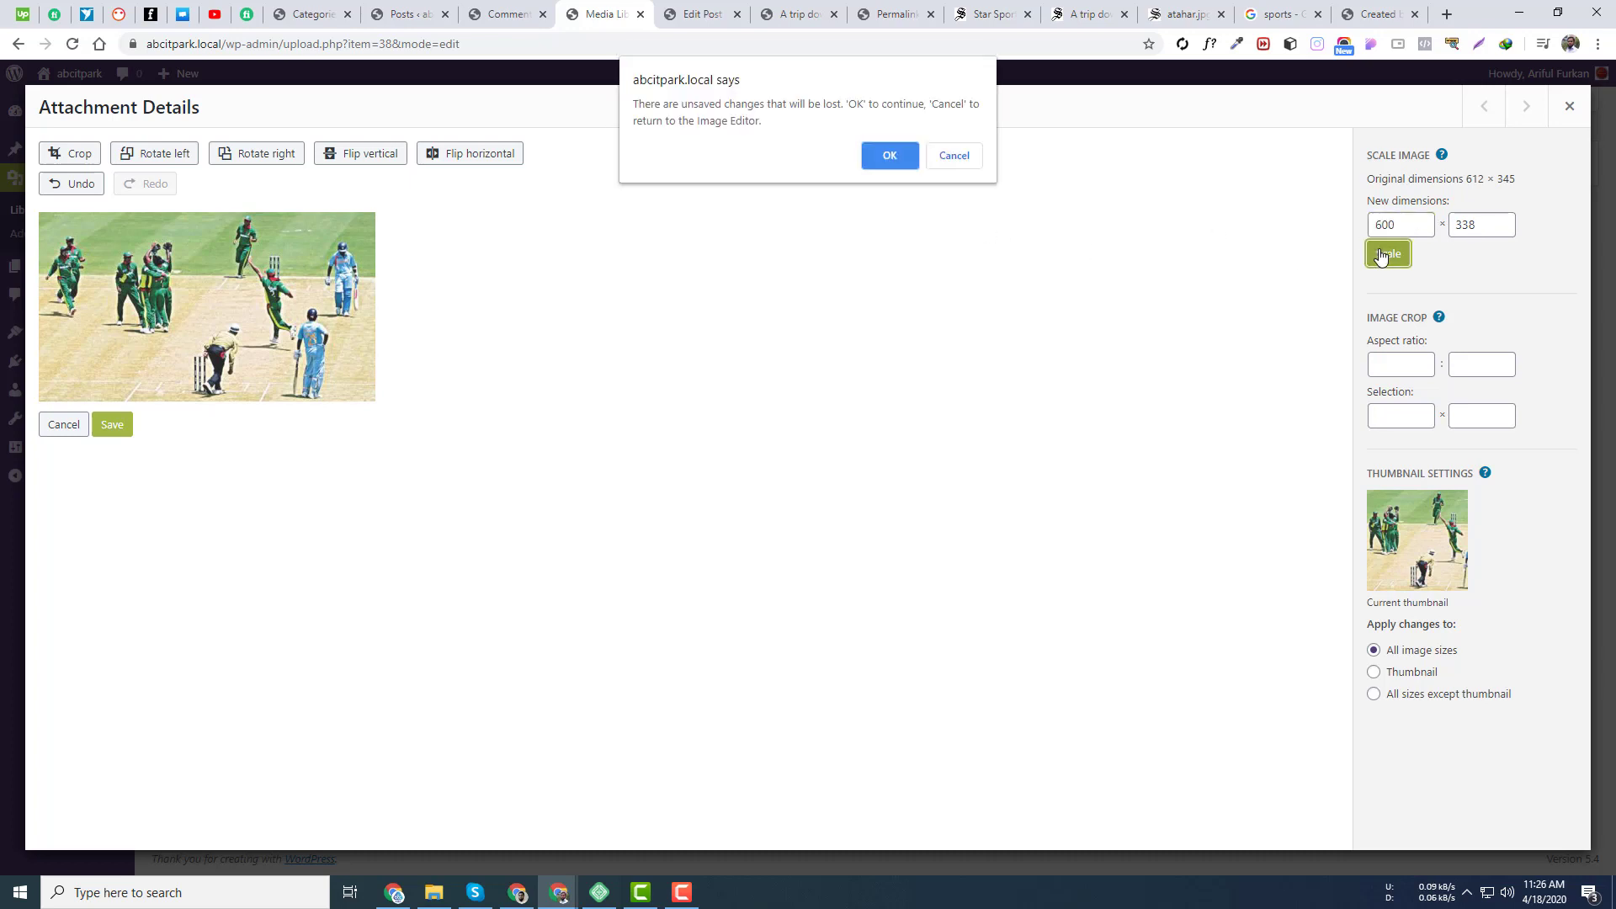
pyautogui.click(891, 152)
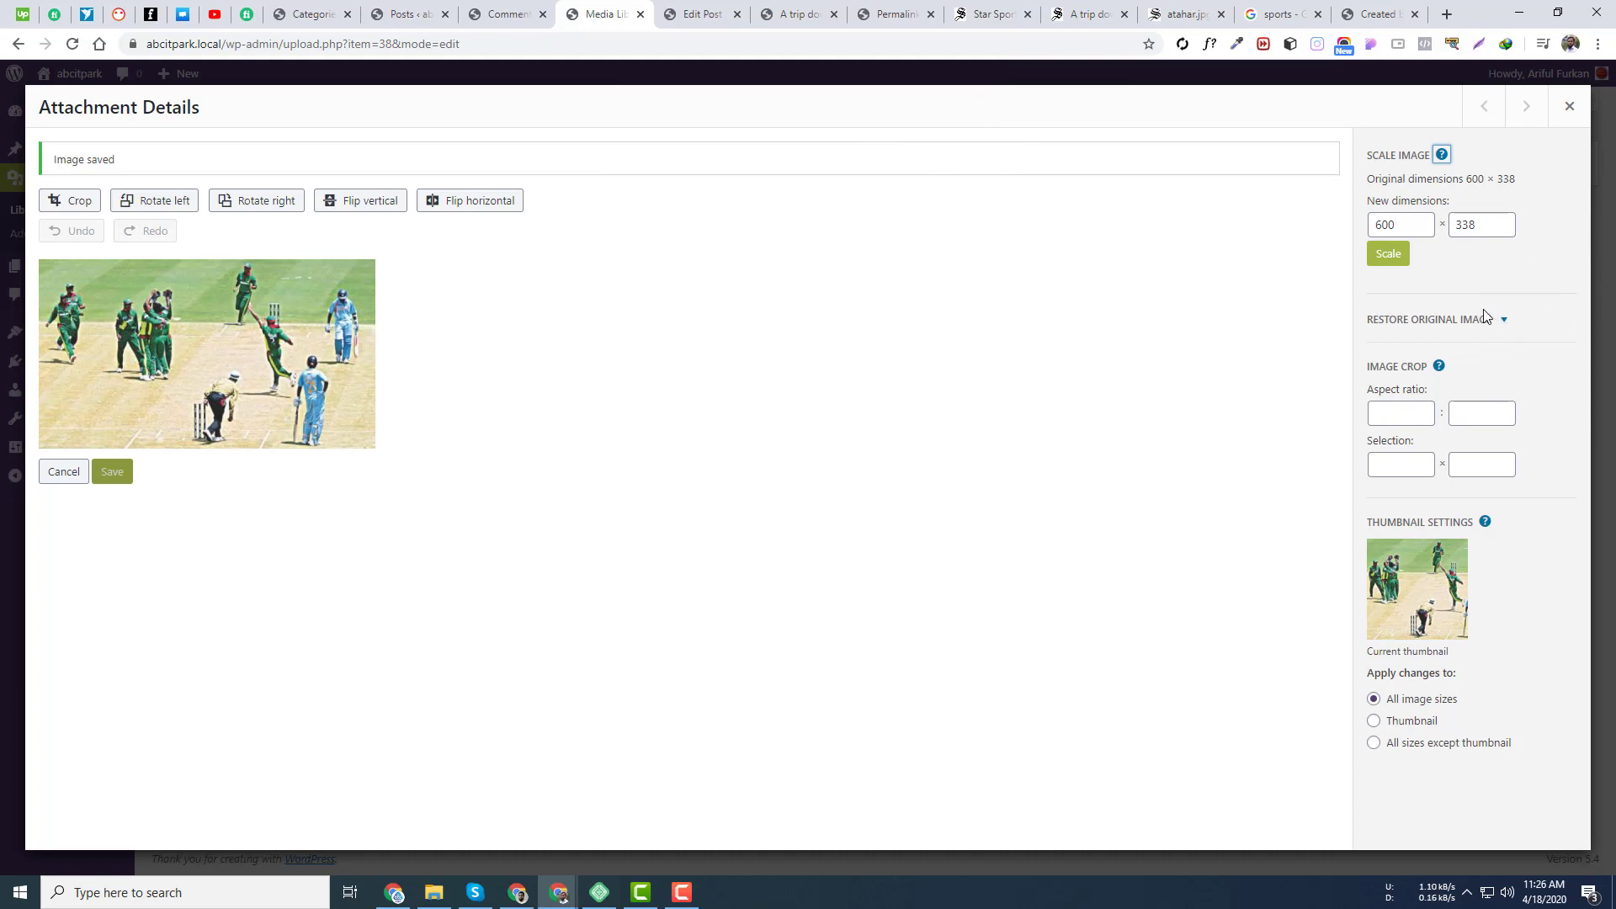
# Restore the original atahar image, discarding the scaling.
pyautogui.click(1424, 322)
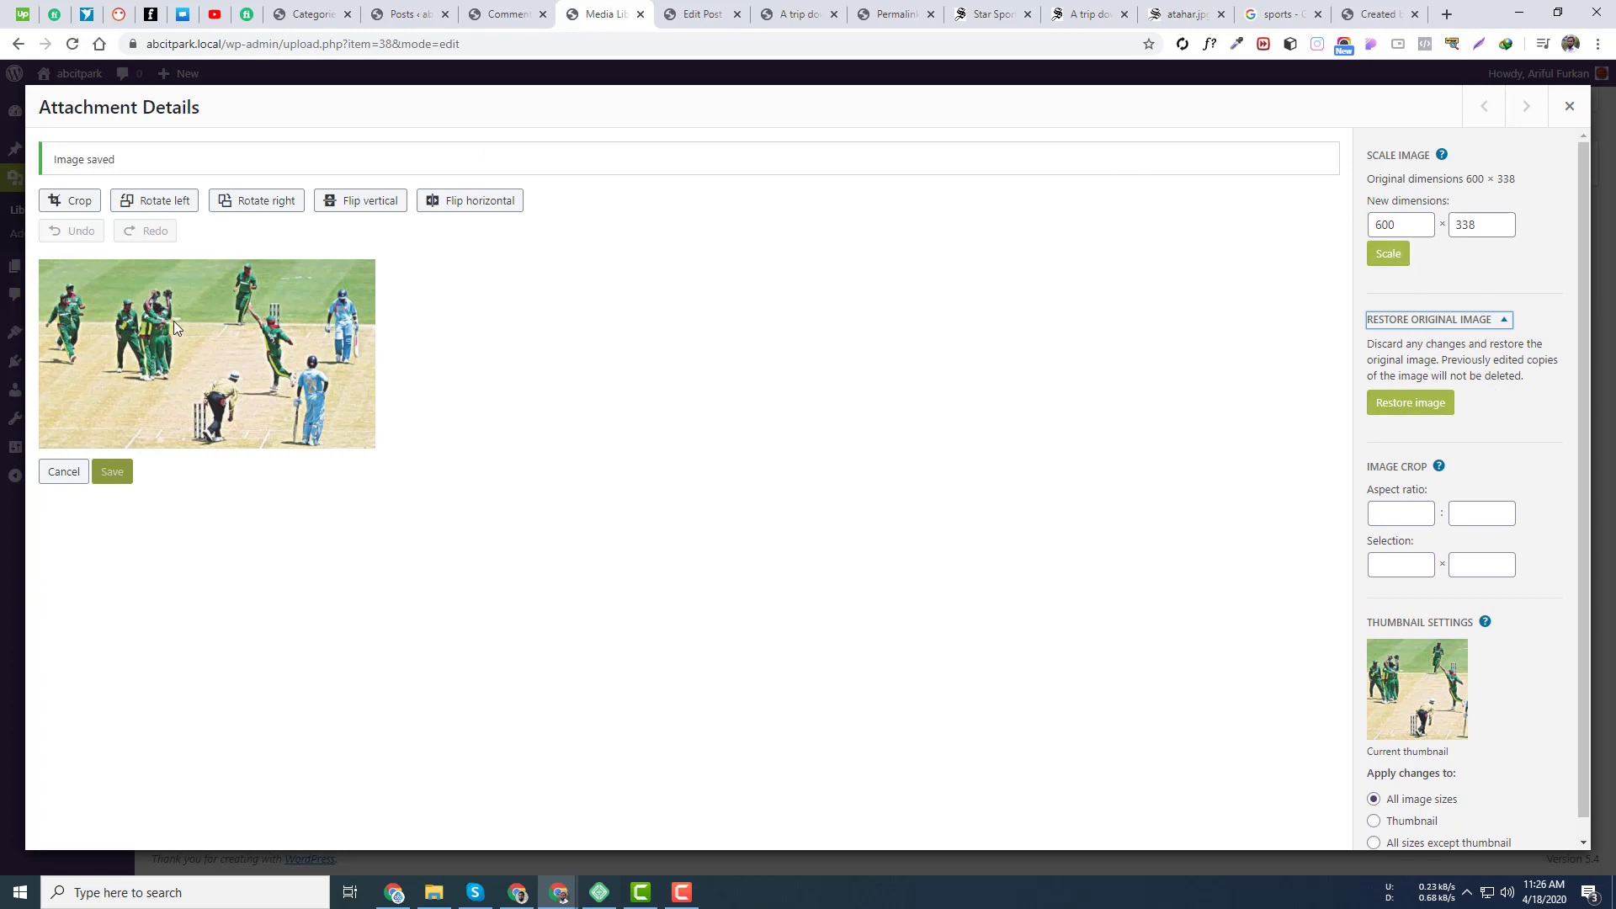
pyautogui.click(1387, 410)
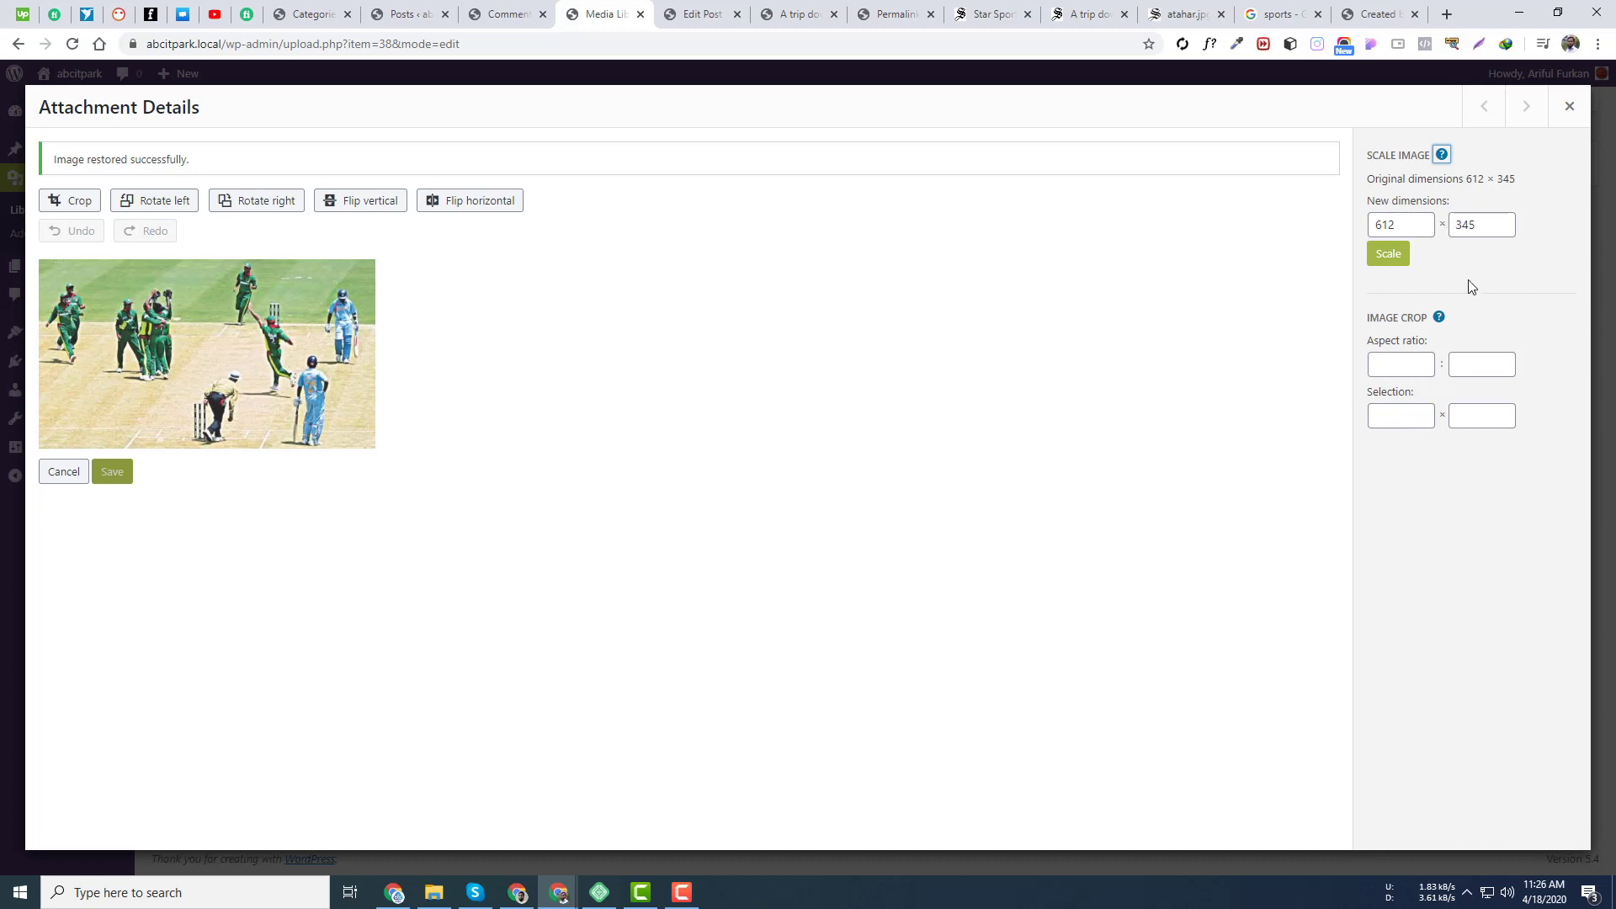
# Examine the image crop's aspect ratio and selection fields, and close the attachment details to return to the Media Library.
pyautogui.click(1396, 371)
pyautogui.click(1415, 423)
pyautogui.click(1397, 368)
pyautogui.click(1385, 256)
pyautogui.click(63, 472)
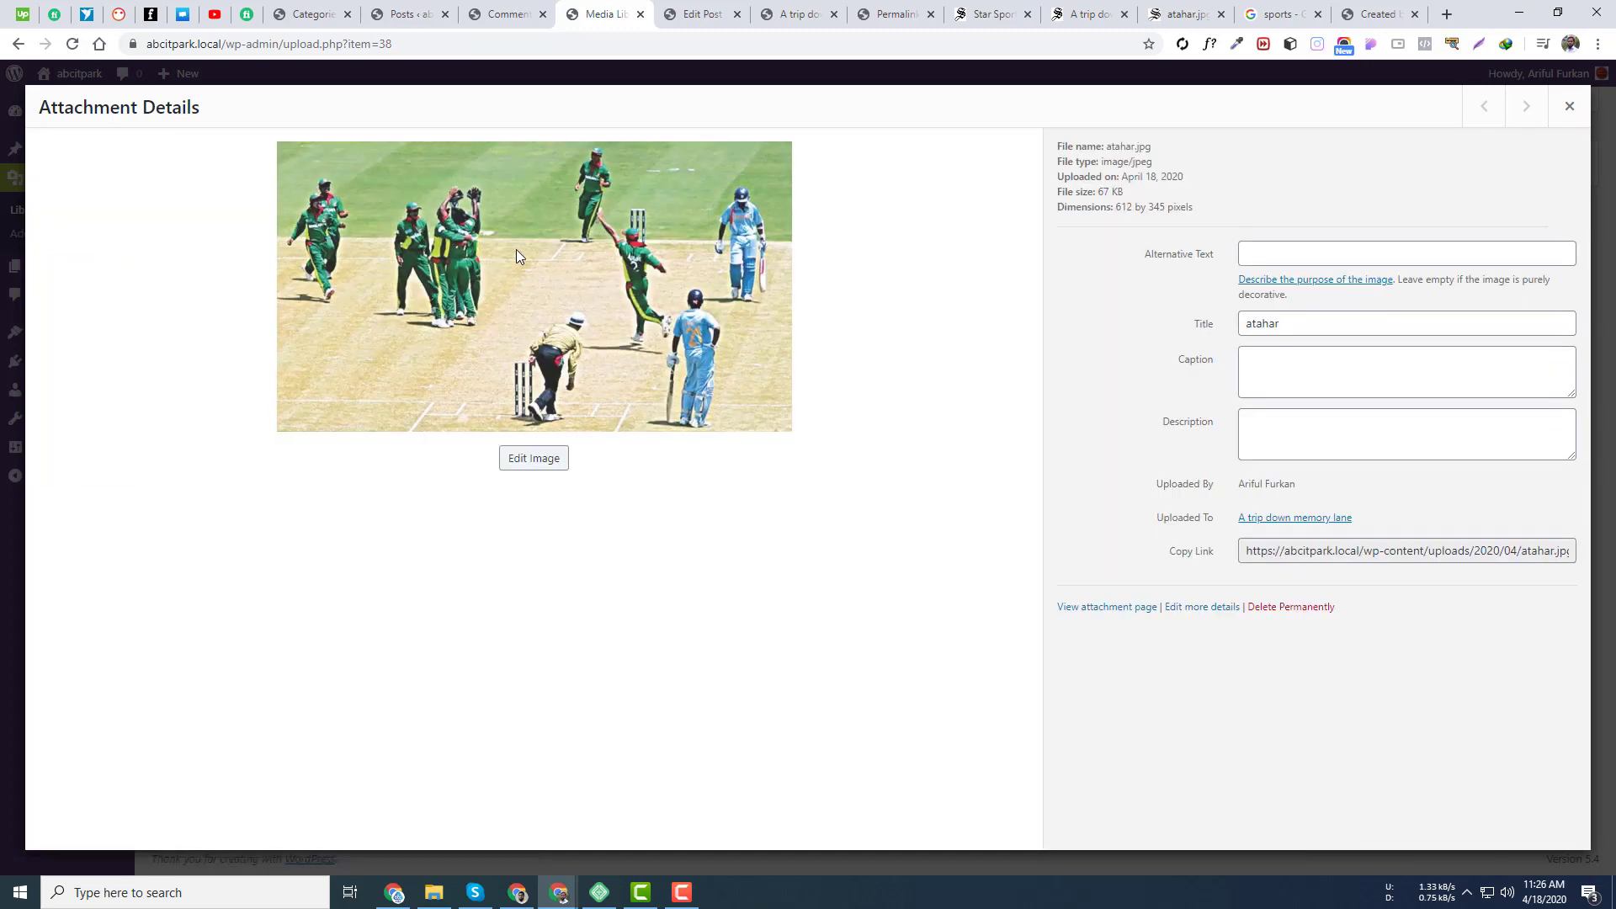
pyautogui.click(541, 462)
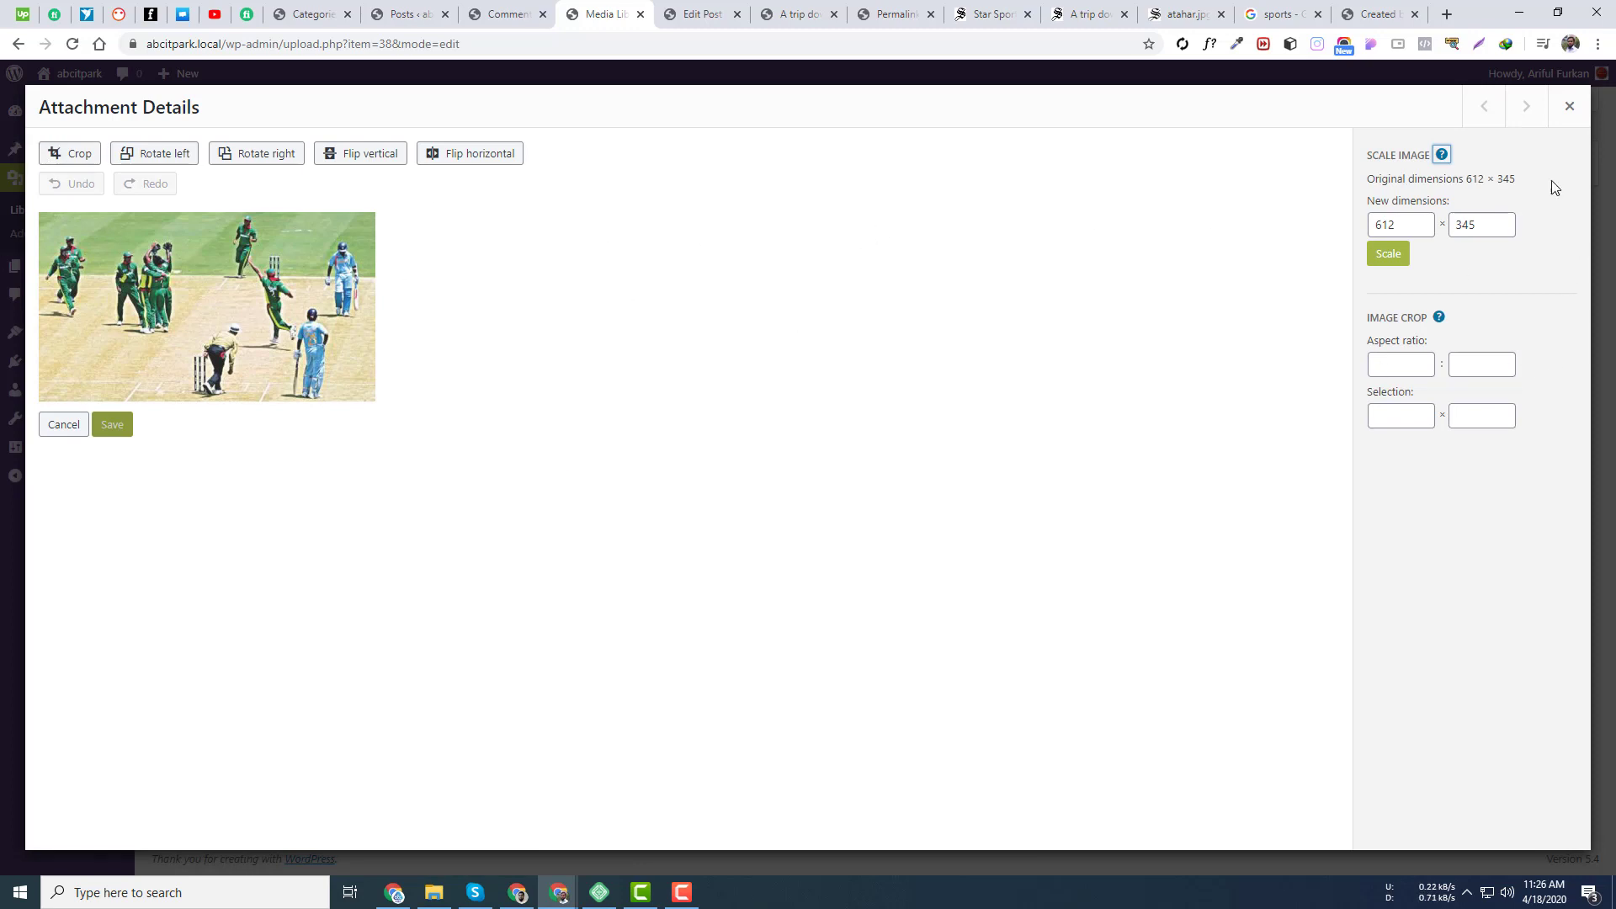
pyautogui.click(1570, 109)
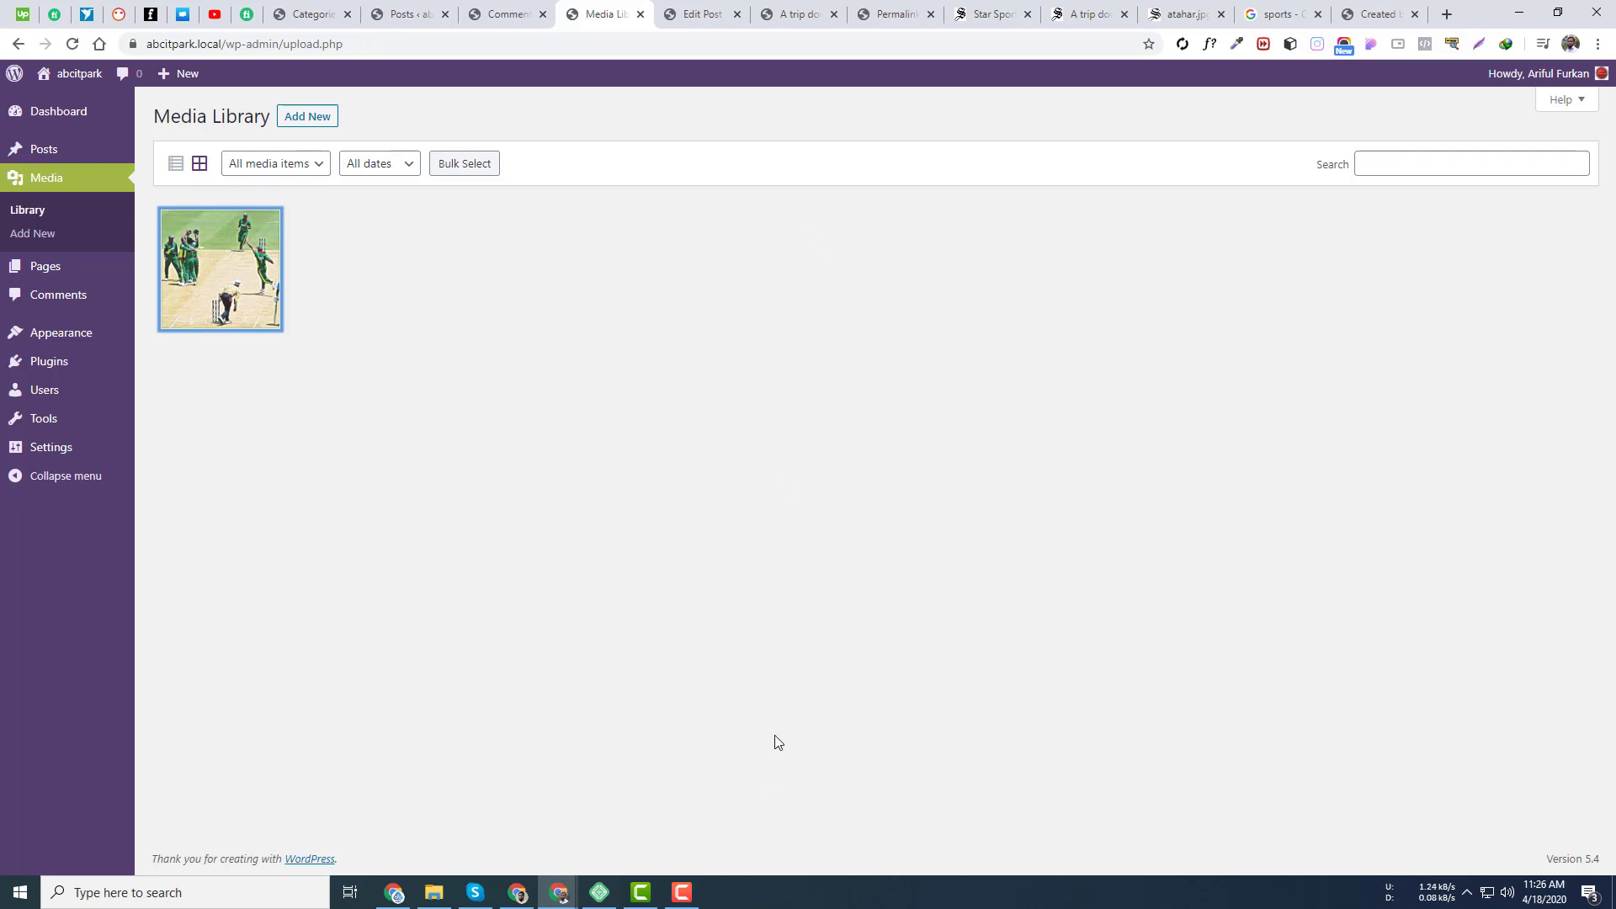